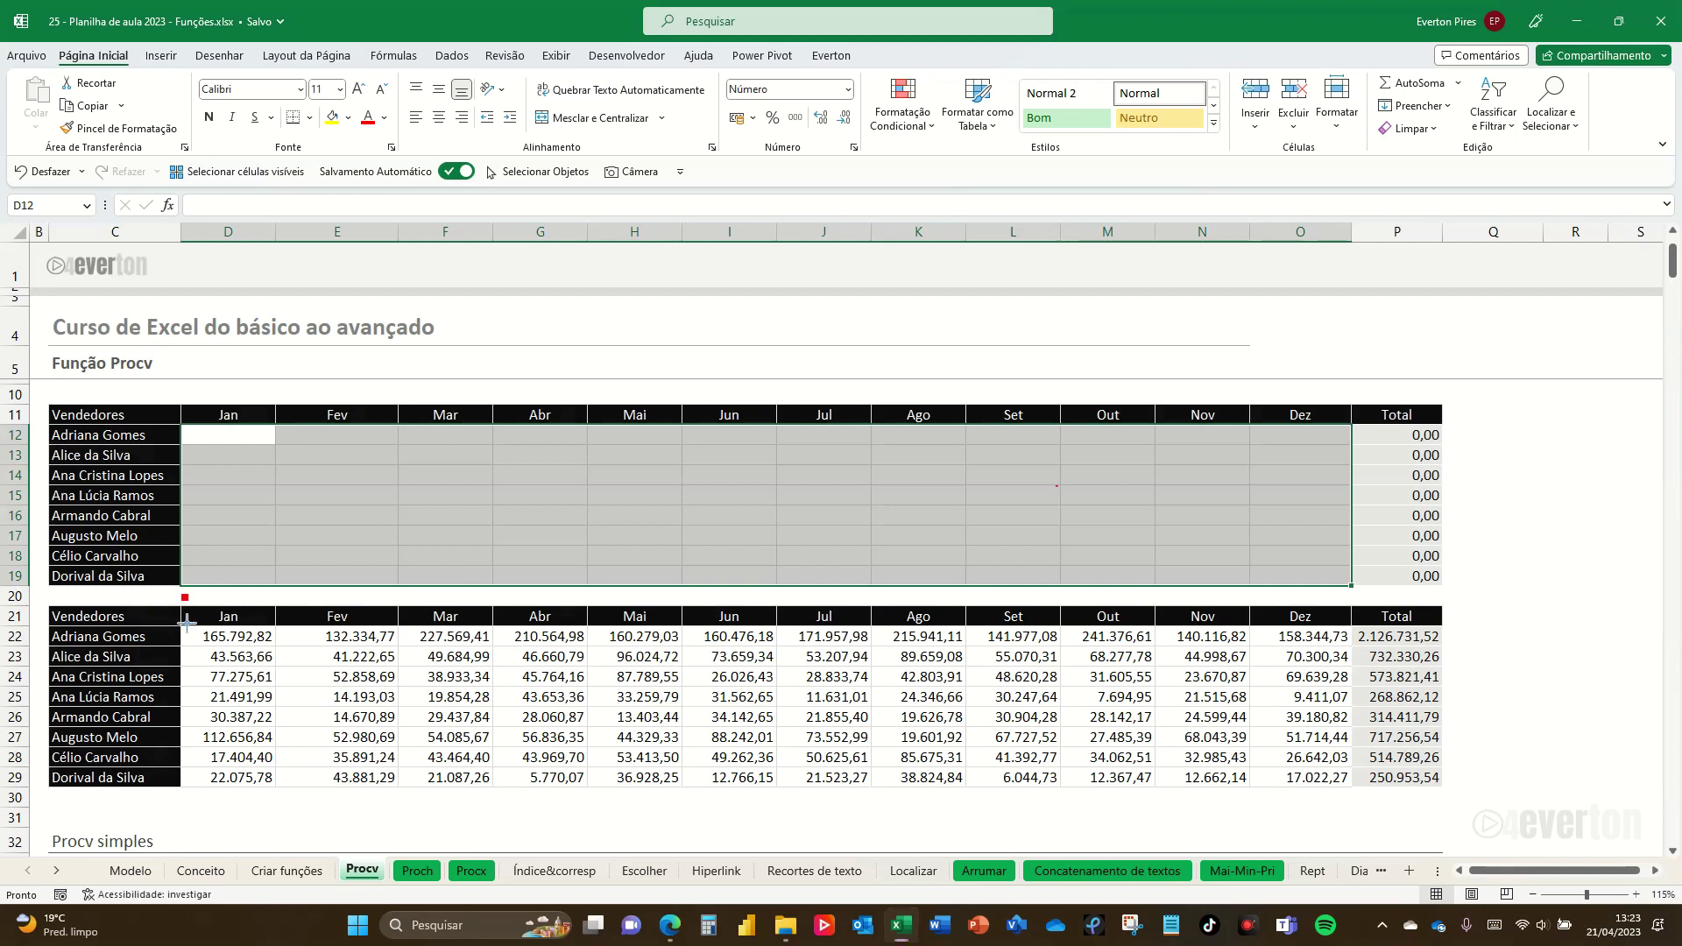
# Step: Outline the lower sales table, the empty top table, its month headers and seller names
pyautogui.moveTo(184, 599)
pyautogui.mouseDown()
pyautogui.moveTo(1168, 787)
pyautogui.moveTo(1444, 802)
pyautogui.mouseUp()
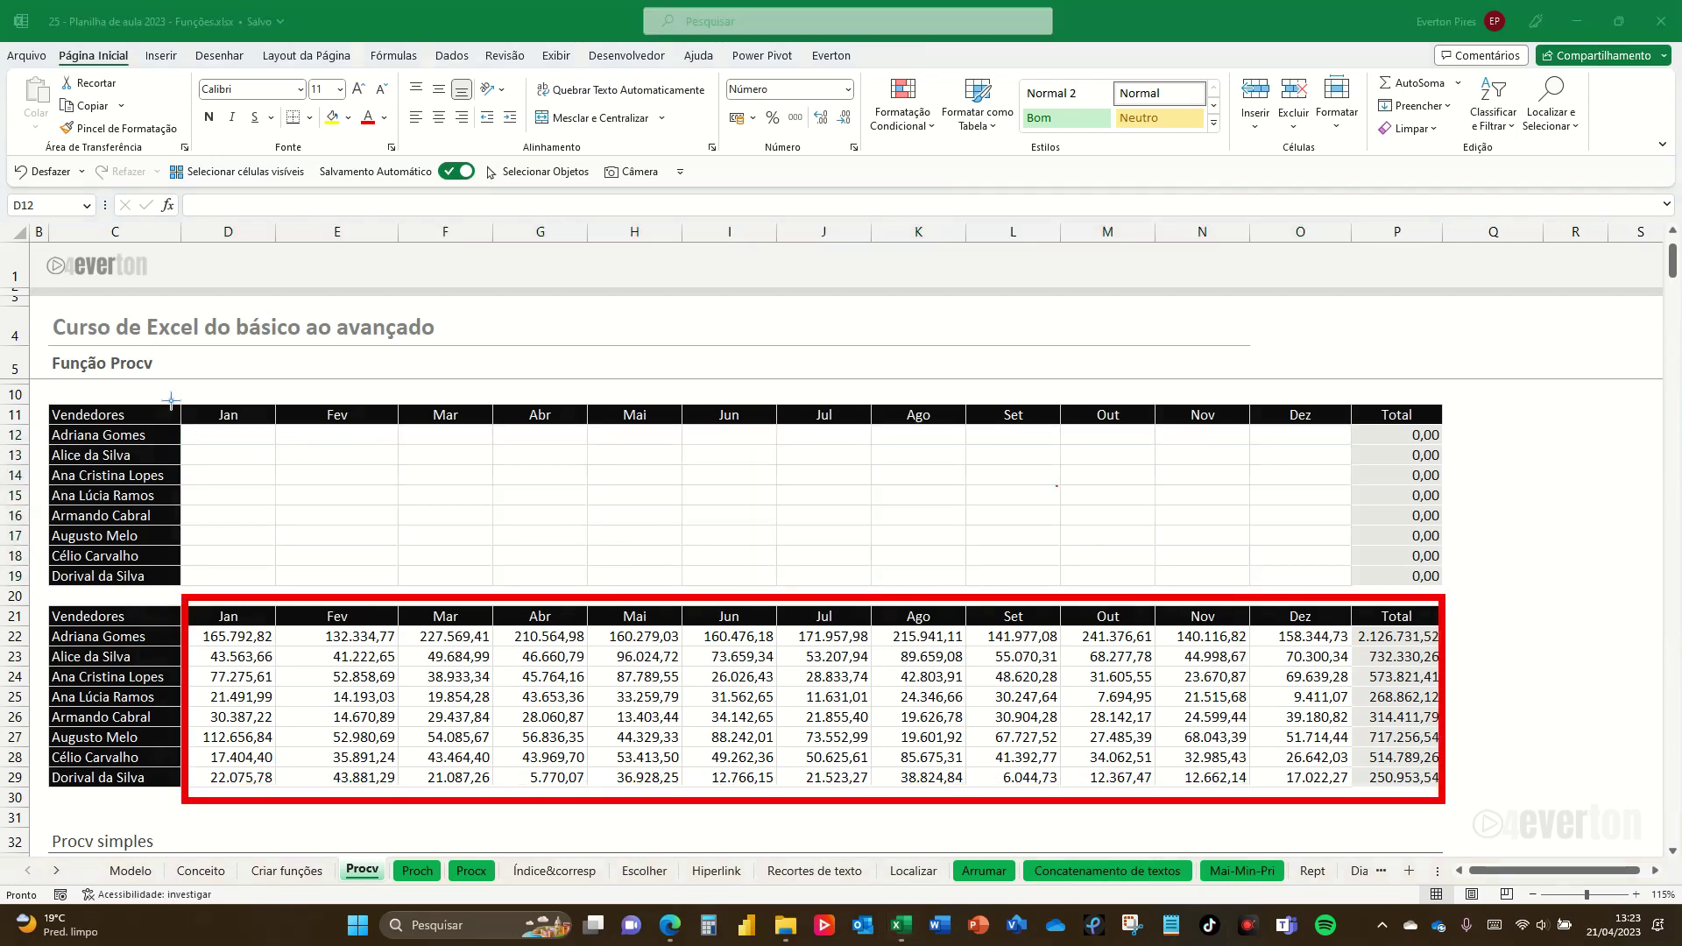
pyautogui.moveTo(62, 388); pyautogui.dragTo(1428, 586)
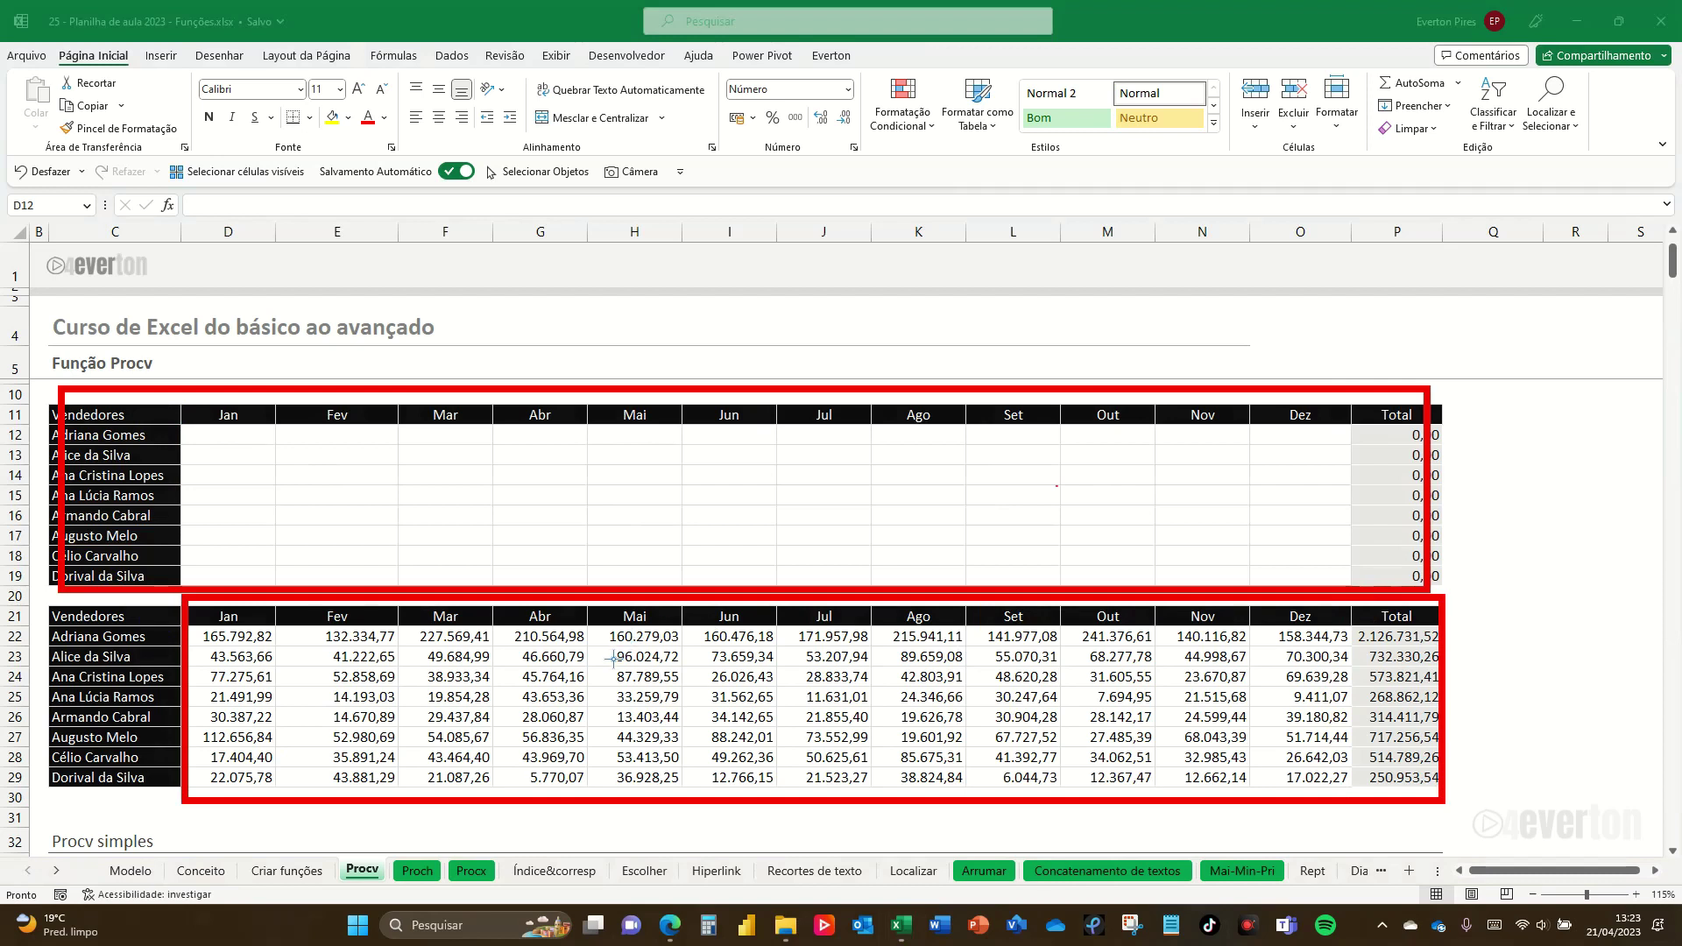
pyautogui.press('e')
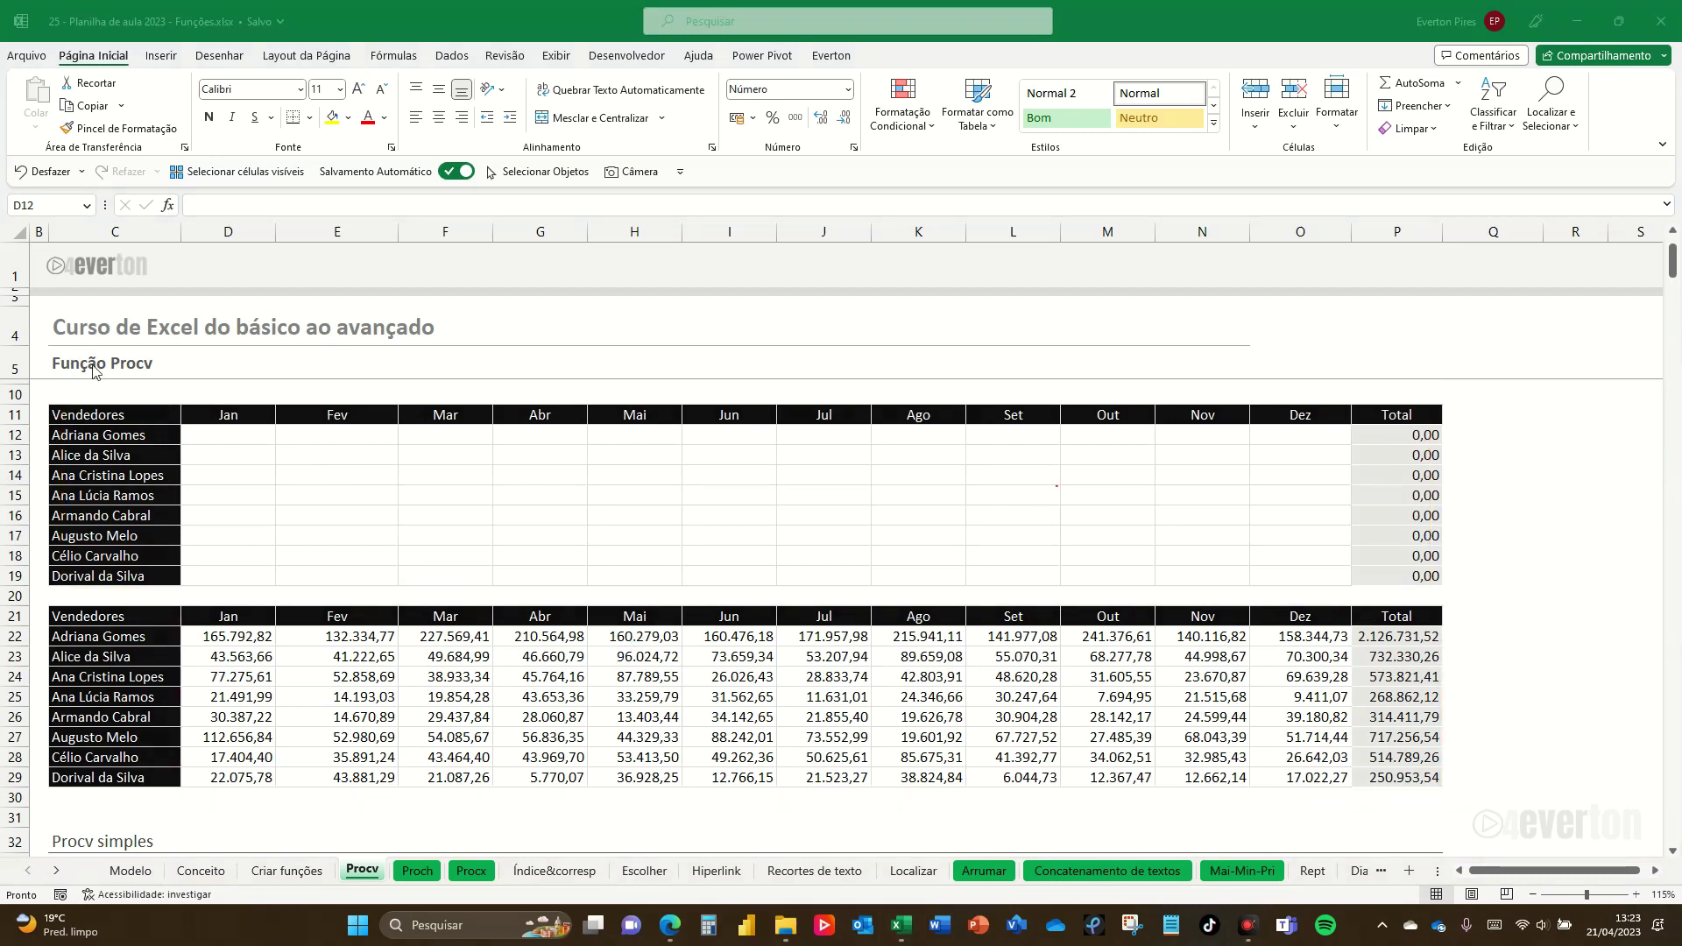
pyautogui.moveTo(182, 362)
pyautogui.mouseDown()
pyautogui.moveTo(1330, 462)
pyautogui.moveTo(286, 465)
pyautogui.moveTo(1329, 576)
pyautogui.mouseUp()
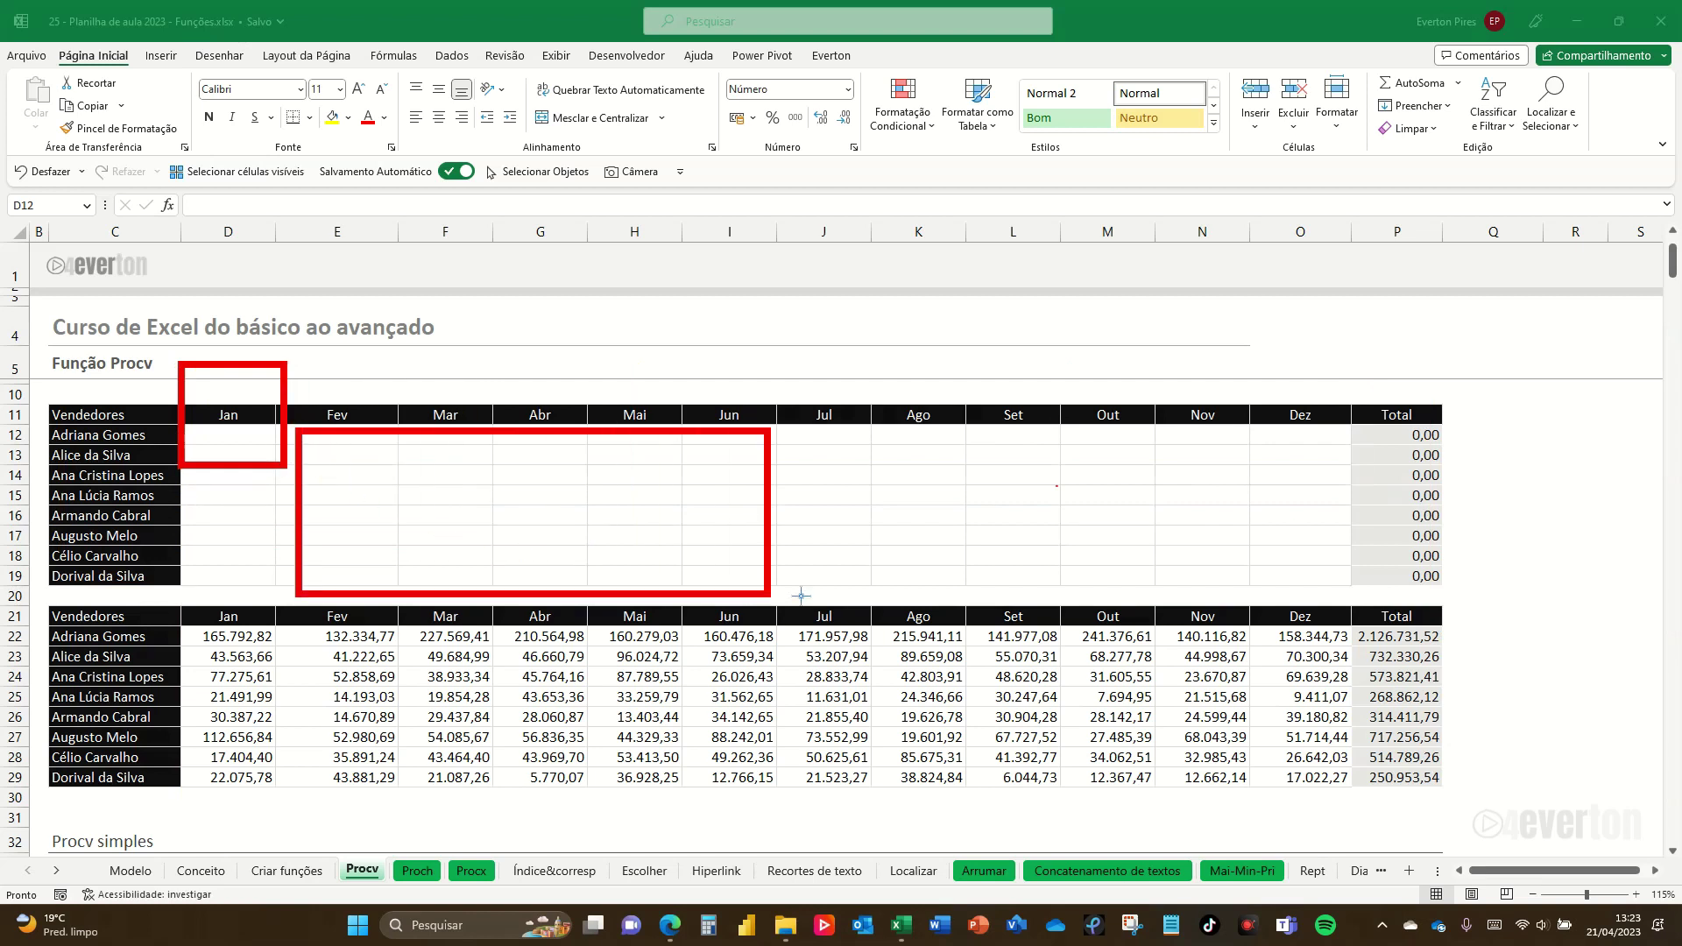
pyautogui.press('e')
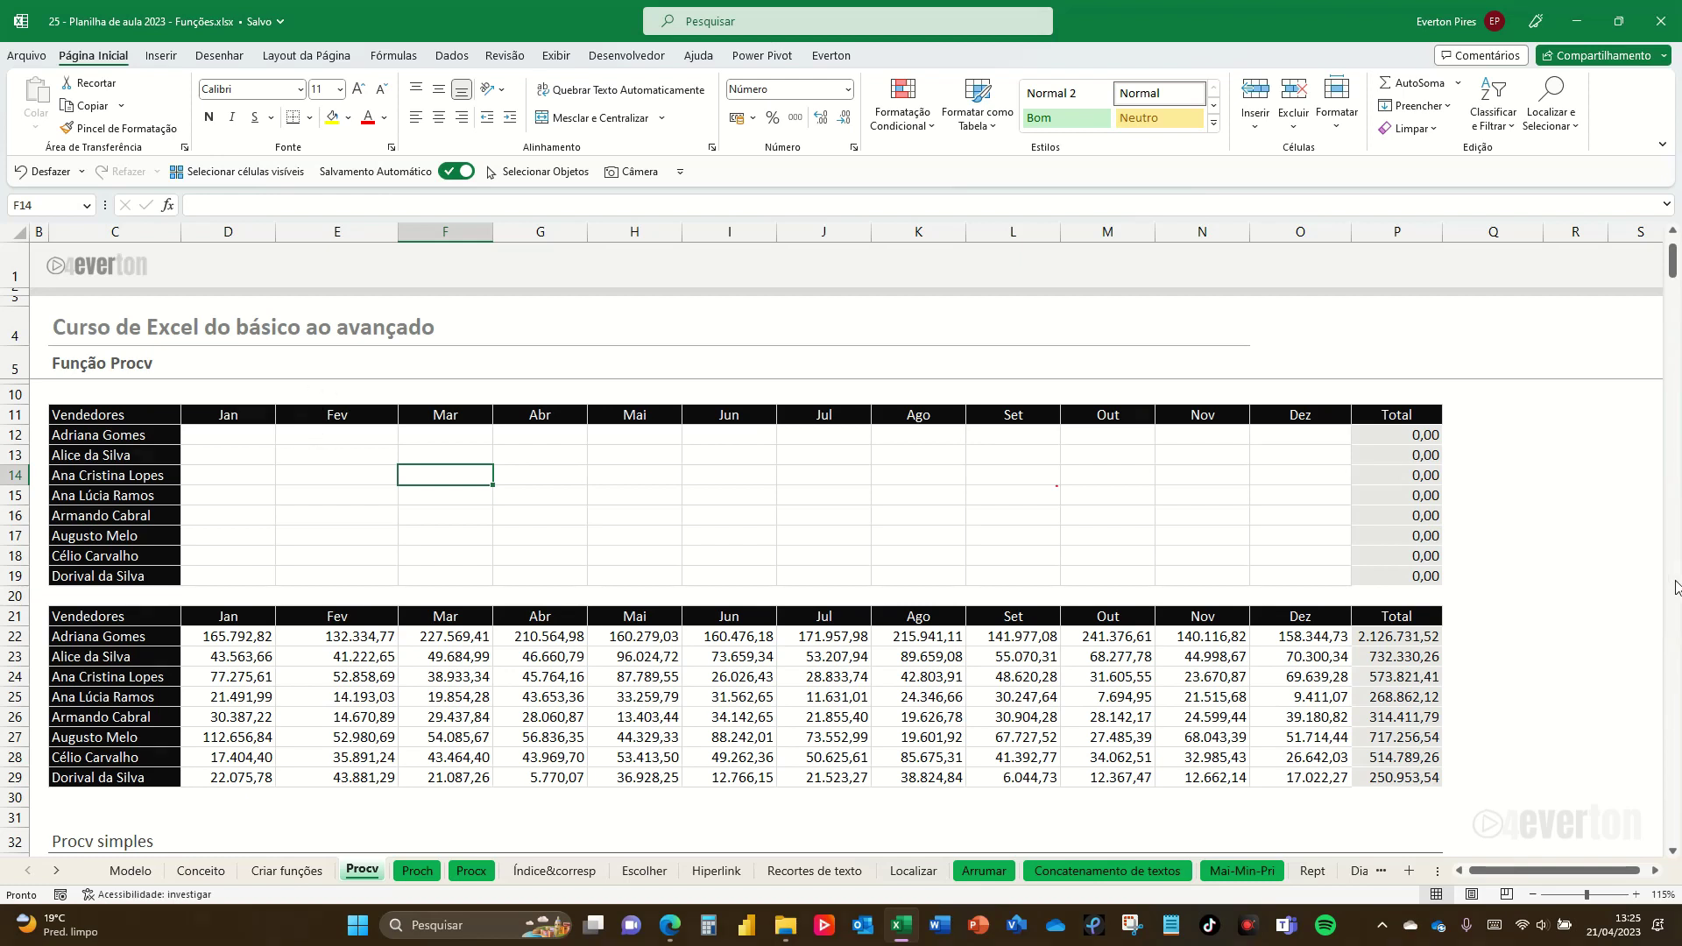
pyautogui.moveTo(185, 384)
pyautogui.mouseDown()
pyautogui.moveTo(758, 456)
pyautogui.moveTo(1364, 446)
pyautogui.mouseUp()
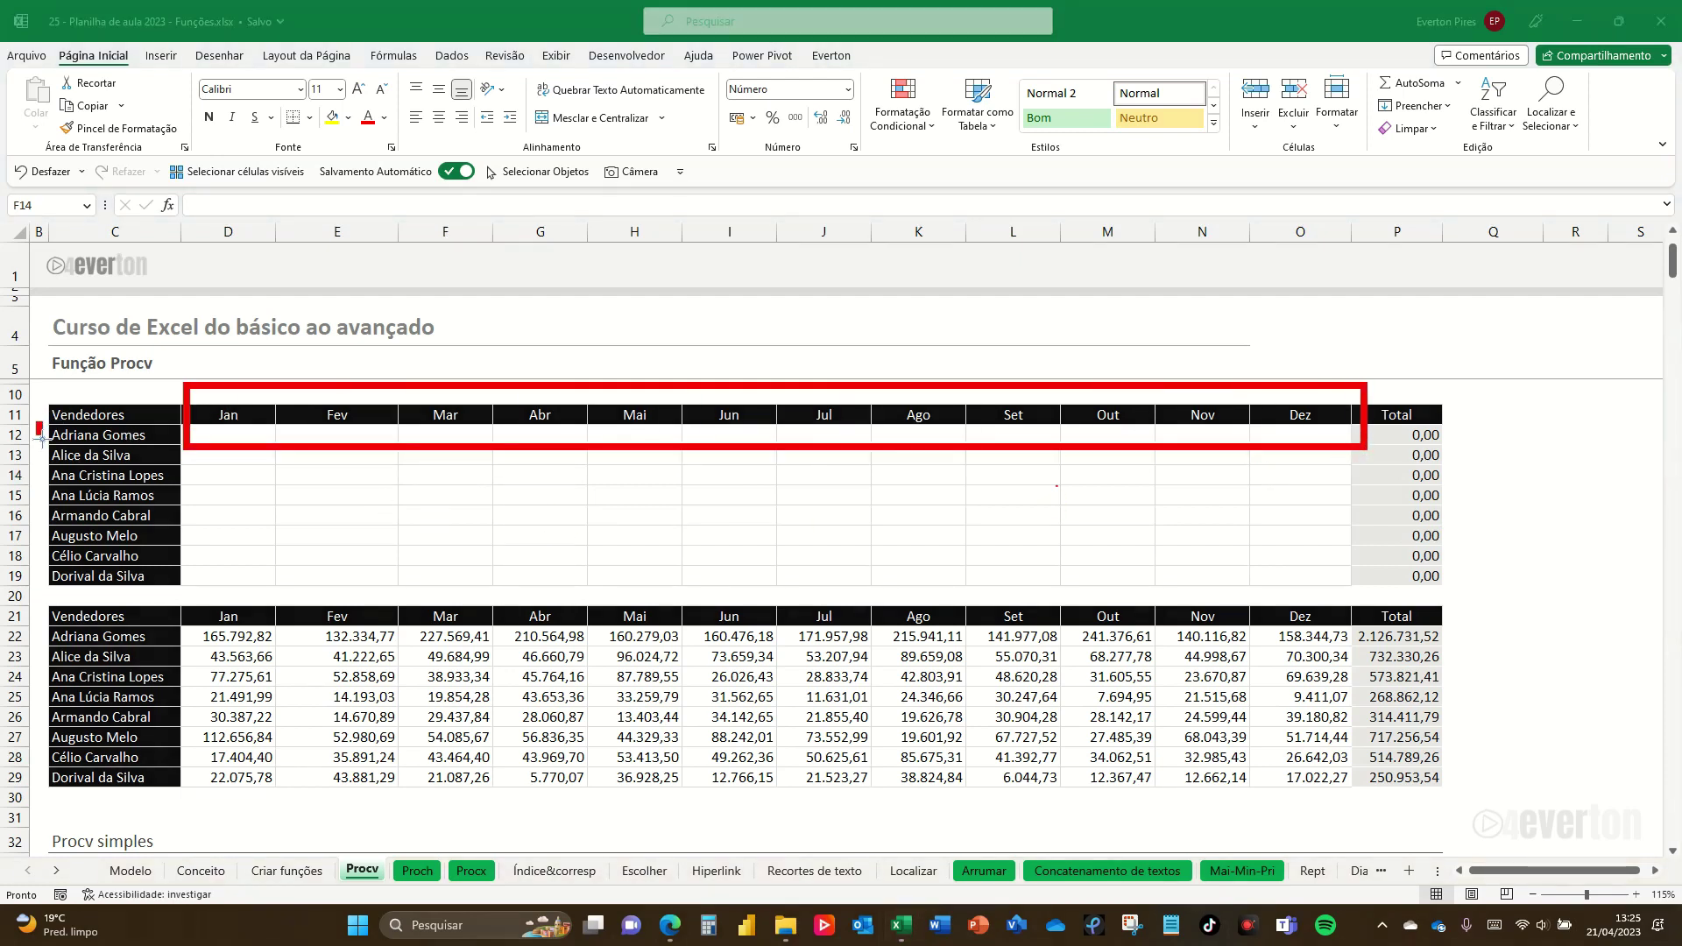
pyautogui.moveTo(38, 424); pyautogui.dragTo(191, 603)
pyautogui.moveTo(200, 457); pyautogui.dragTo(1343, 580)
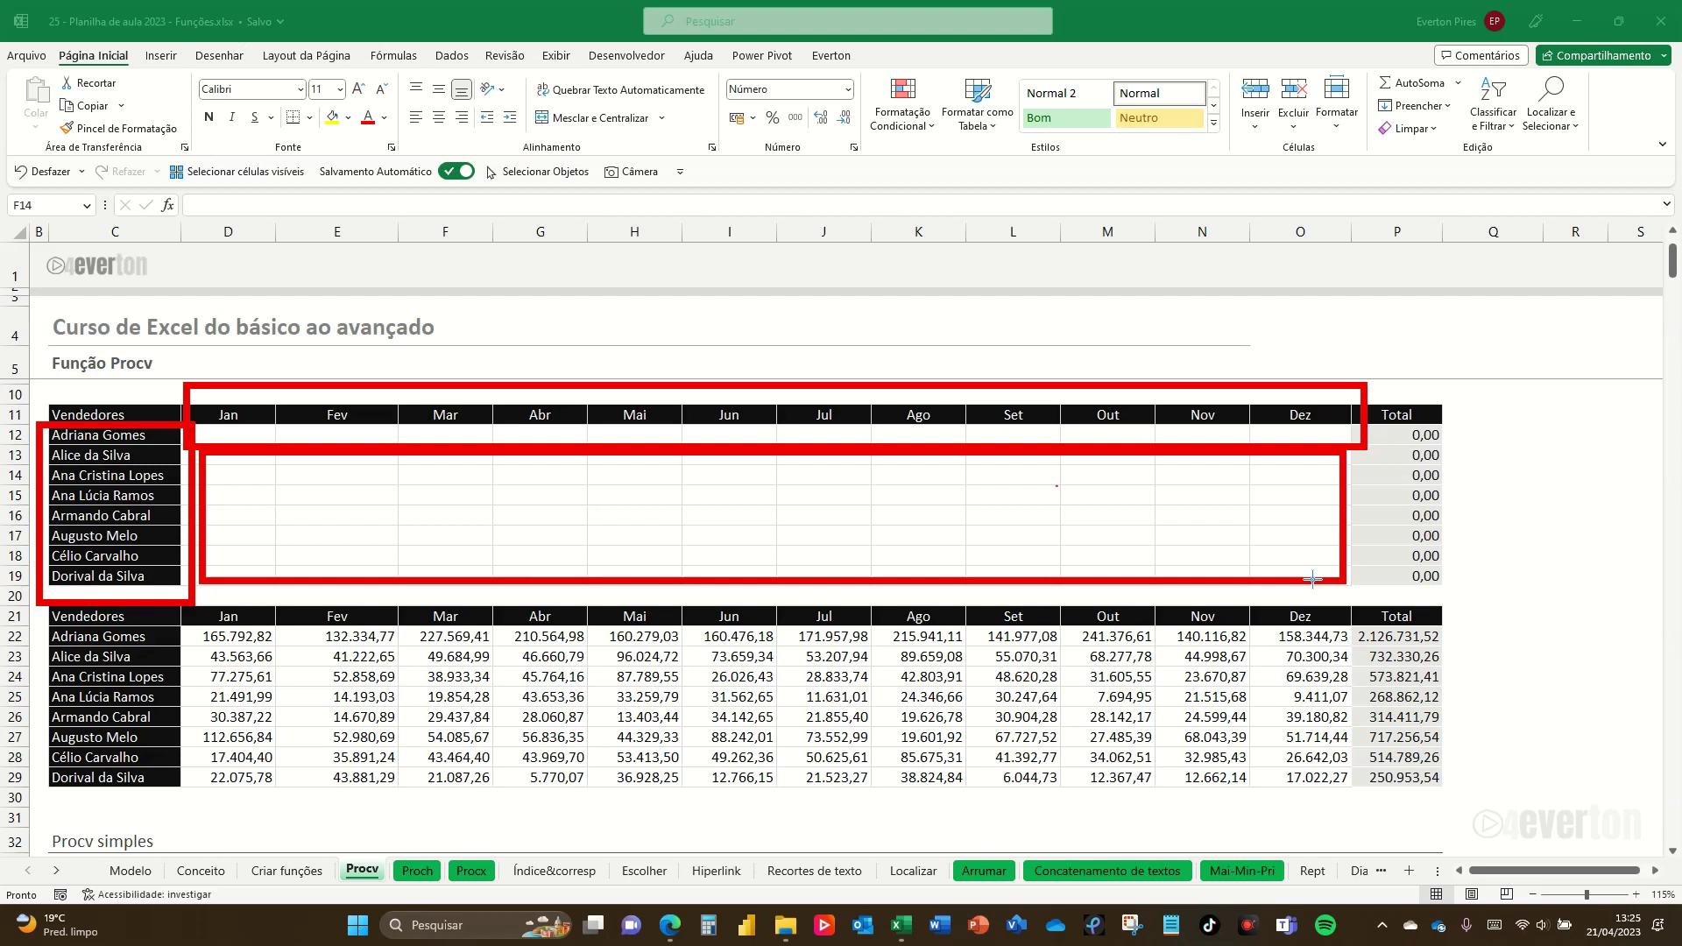
pyautogui.press('Escape')
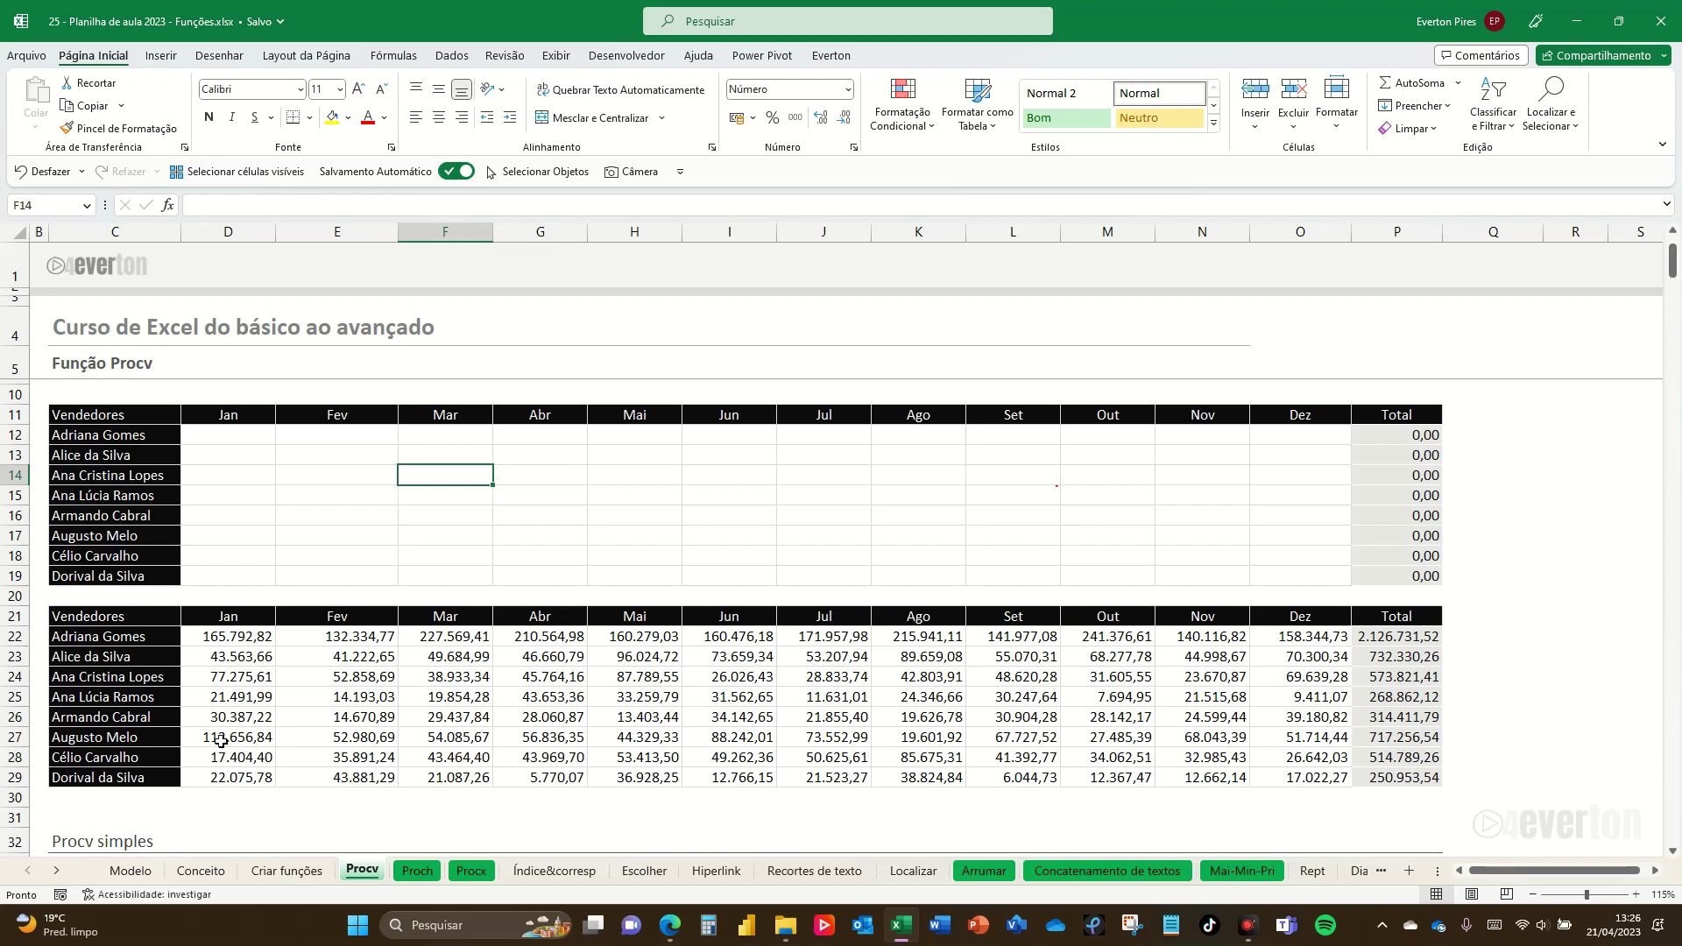
# Step: Highlight the empty row above the month headers and the empty Jan–Dez table area
pyautogui.click(245, 388)
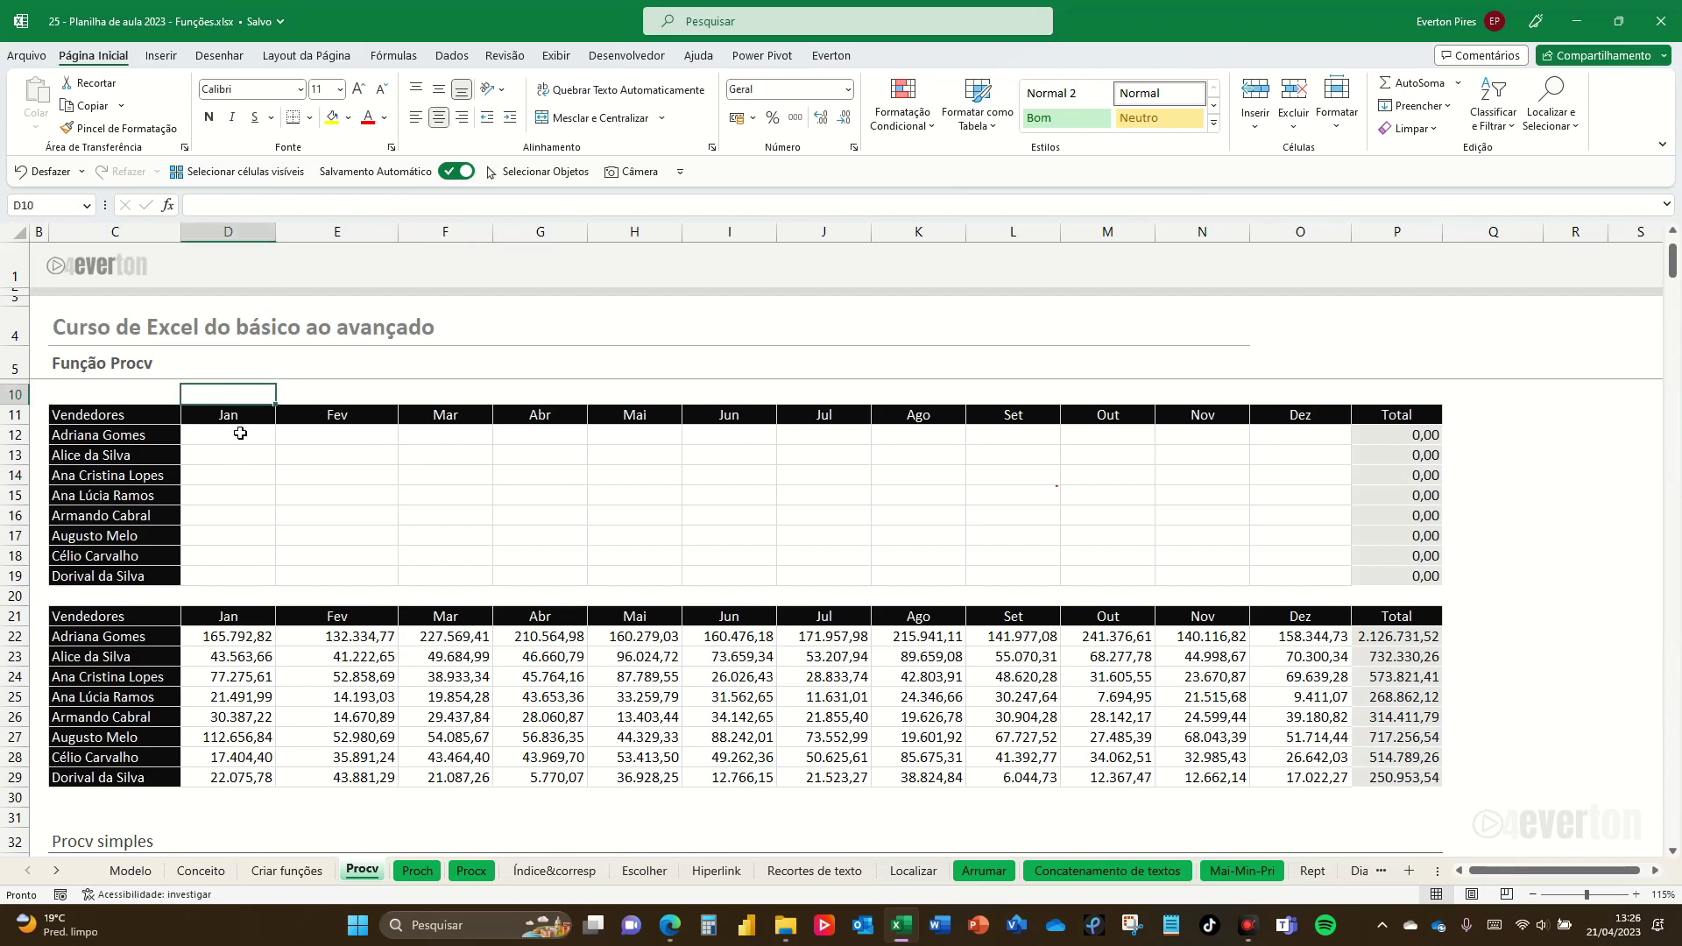
pyautogui.moveTo(240, 387); pyautogui.dragTo(234, 413)
pyautogui.moveTo(175, 359)
pyautogui.mouseDown()
pyautogui.moveTo(1388, 433)
pyautogui.moveTo(1349, 412)
pyautogui.mouseUp()
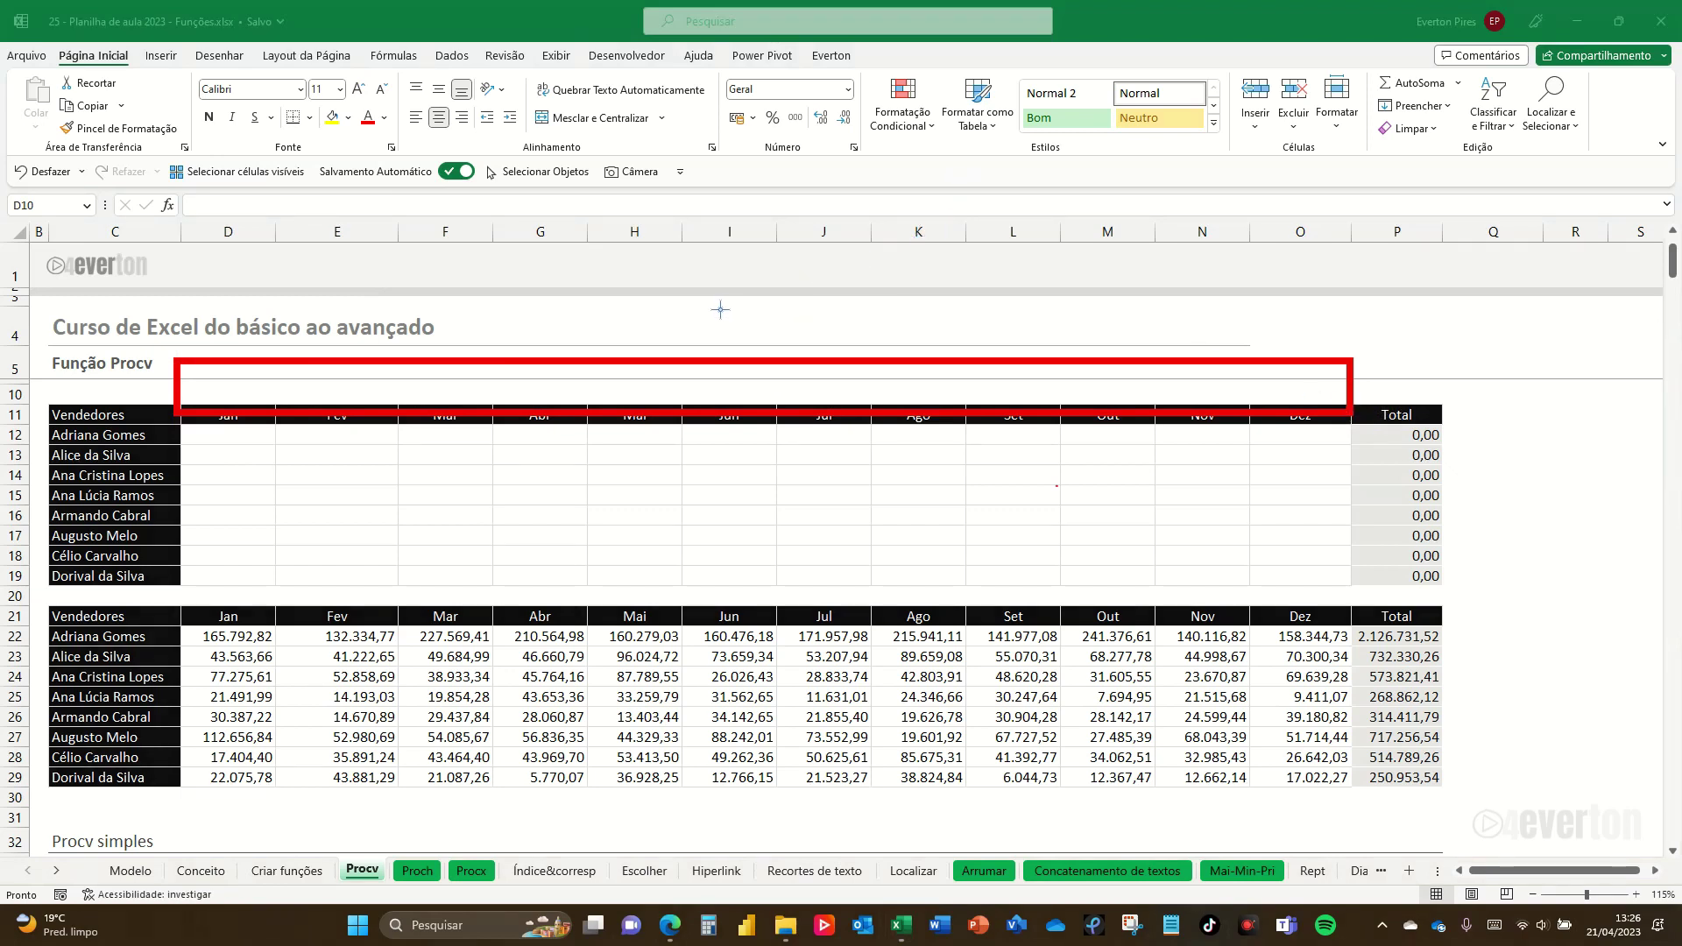
pyautogui.press('Escape')
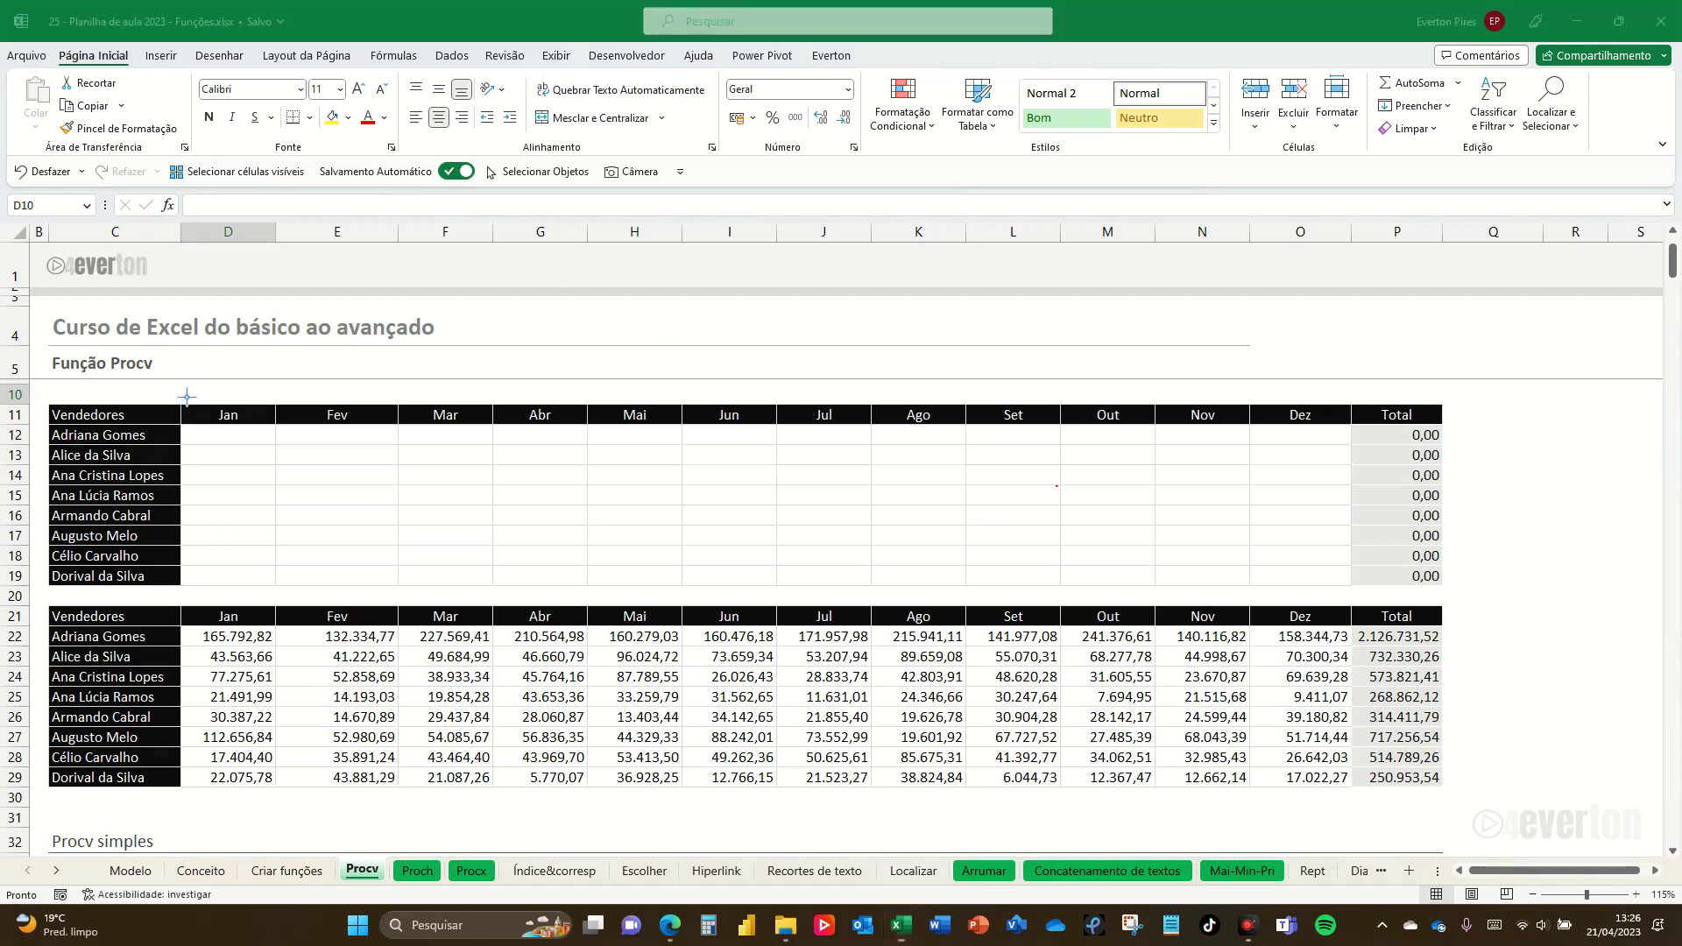
pyautogui.moveTo(169, 378); pyautogui.dragTo(1332, 603)
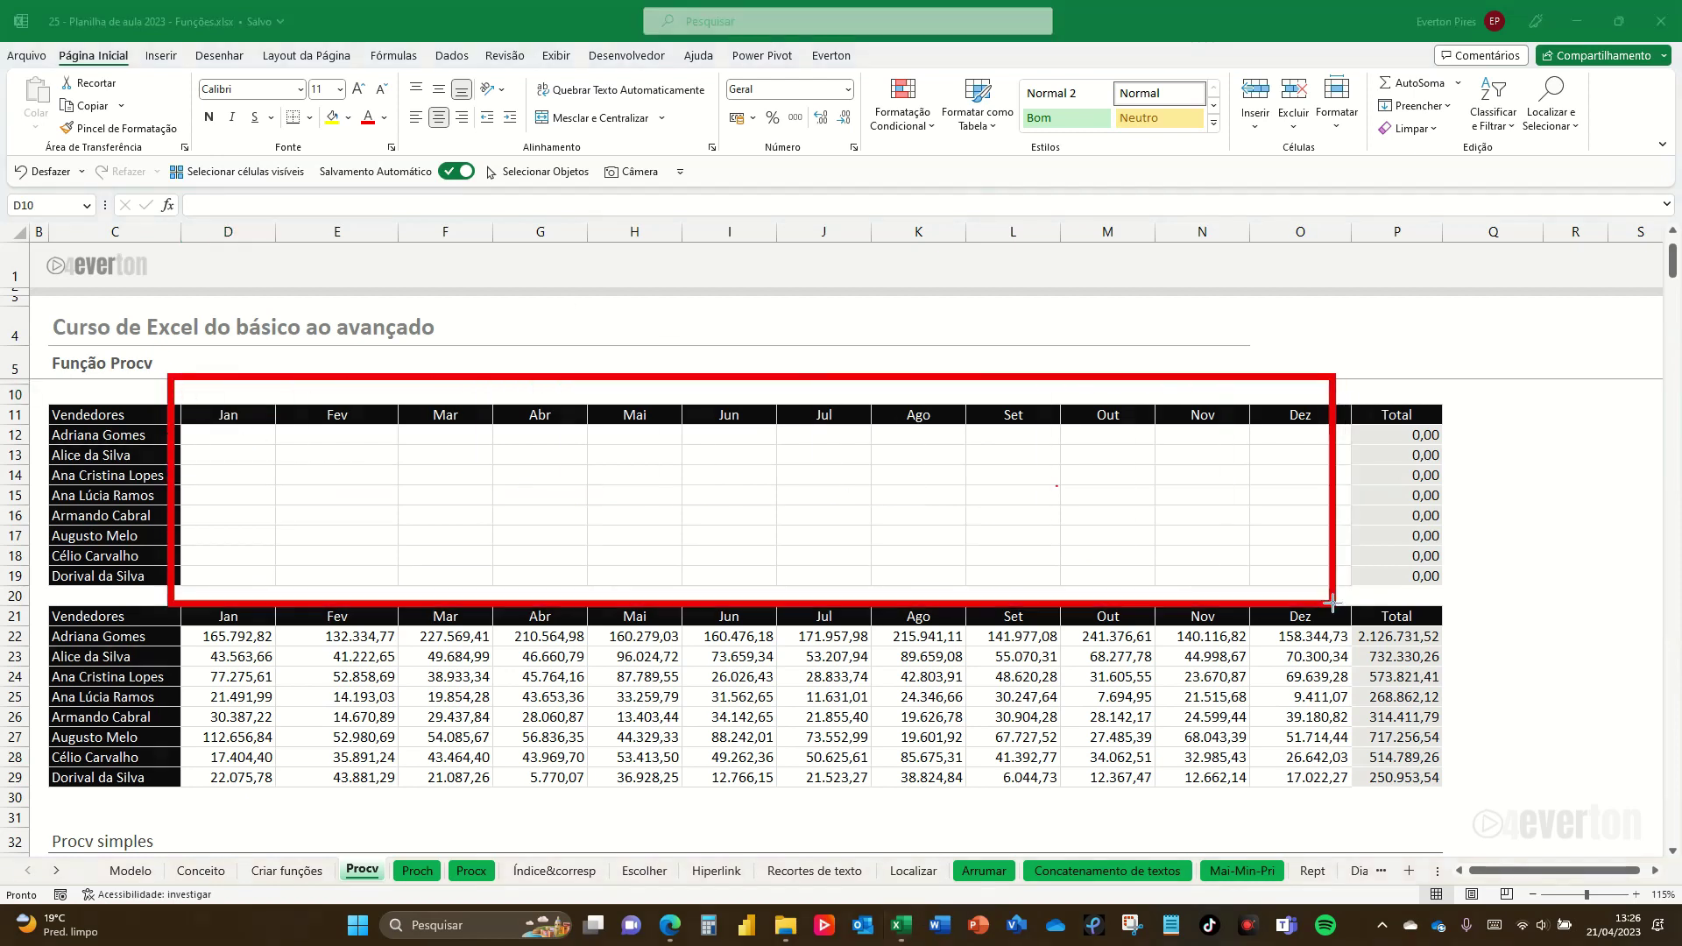
pyautogui.press('Escape')
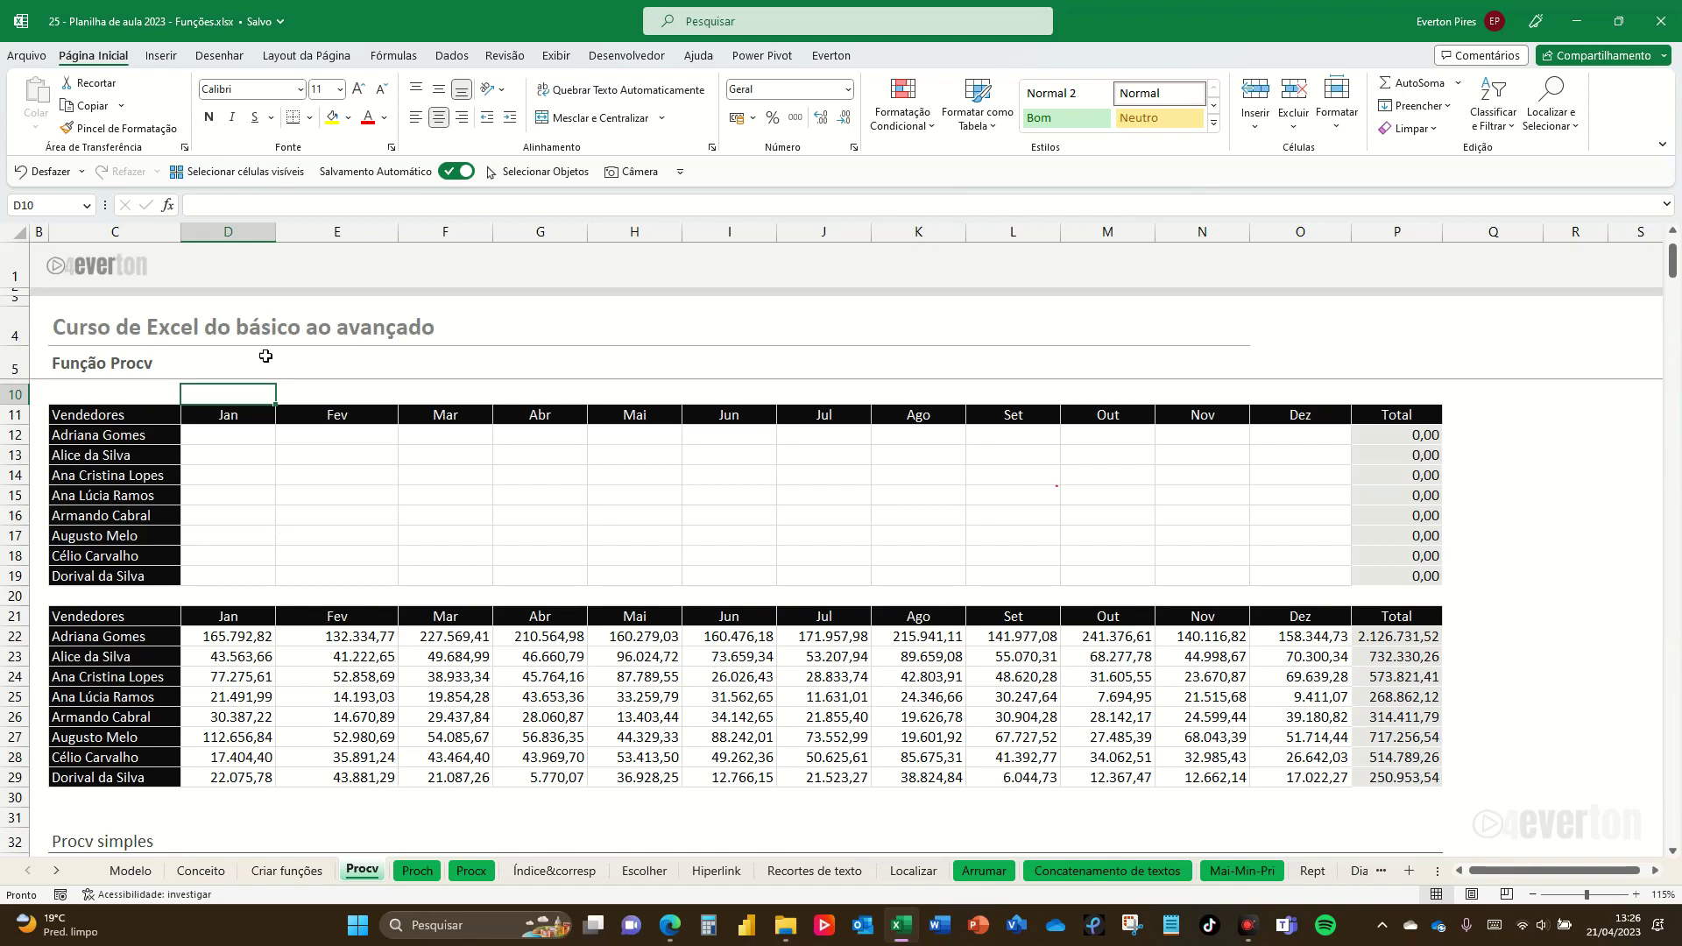
pyautogui.moveTo(38, 383); pyautogui.dragTo(1364, 599)
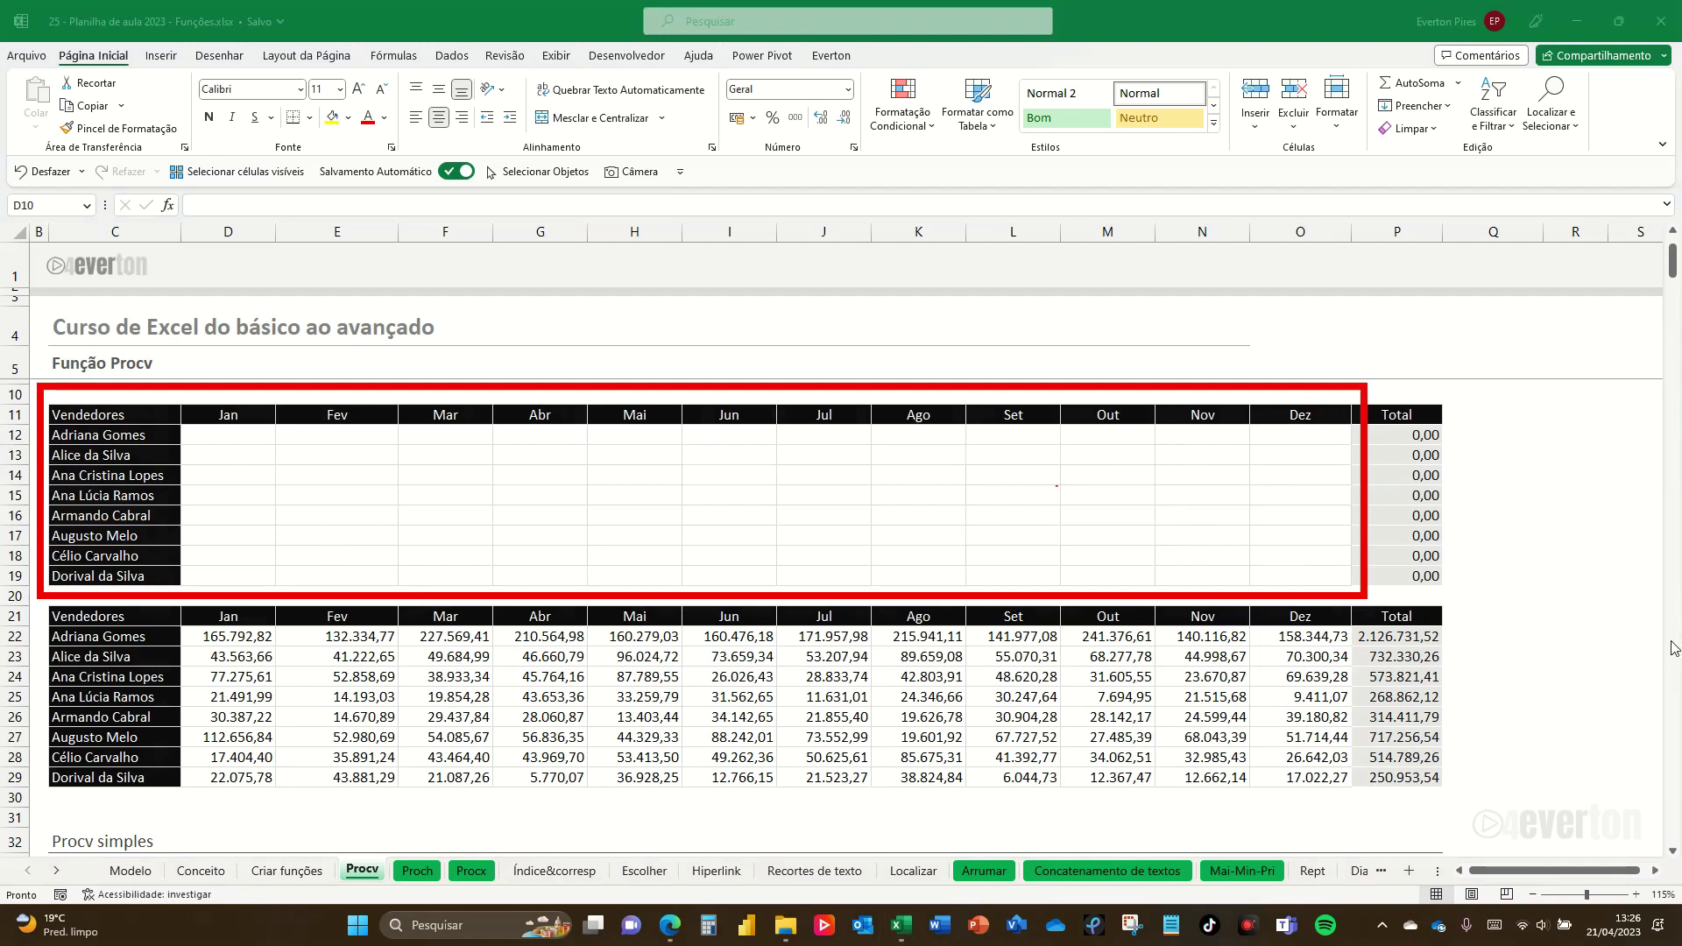
# Step: Mark Vendedores as column 1 and Jan through Dez as columns 2–13, then clear the marks
pyautogui.click(105, 396)
pyautogui.click(221, 396)
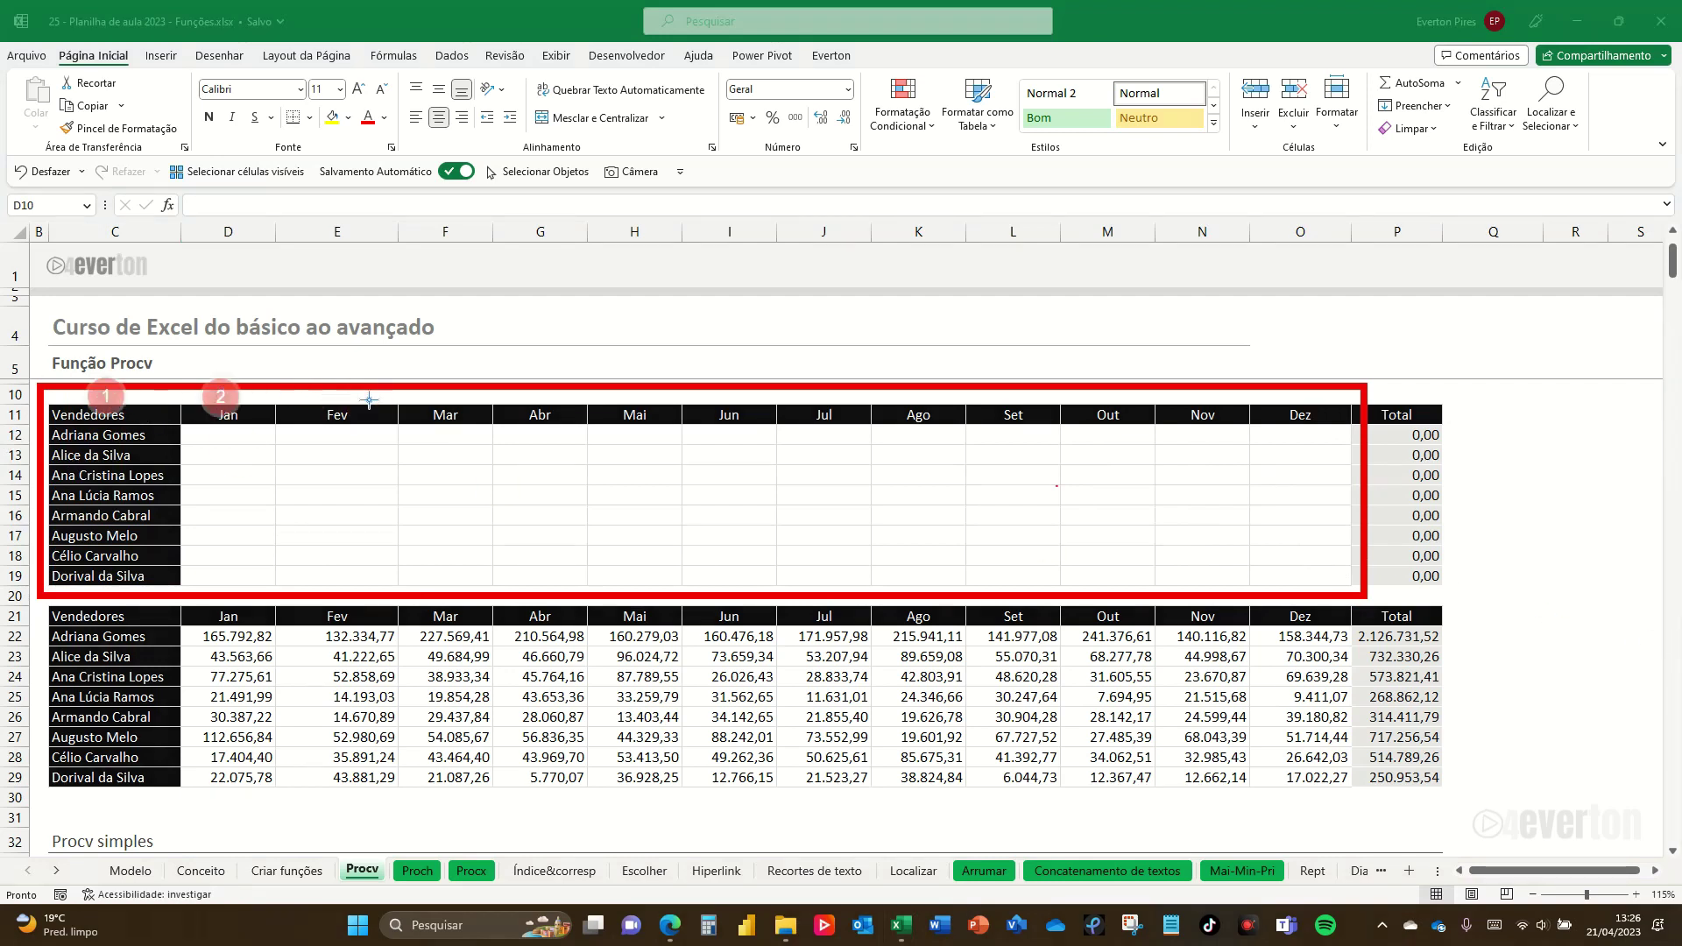
pyautogui.click(333, 393)
pyautogui.click(443, 399)
pyautogui.click(544, 398)
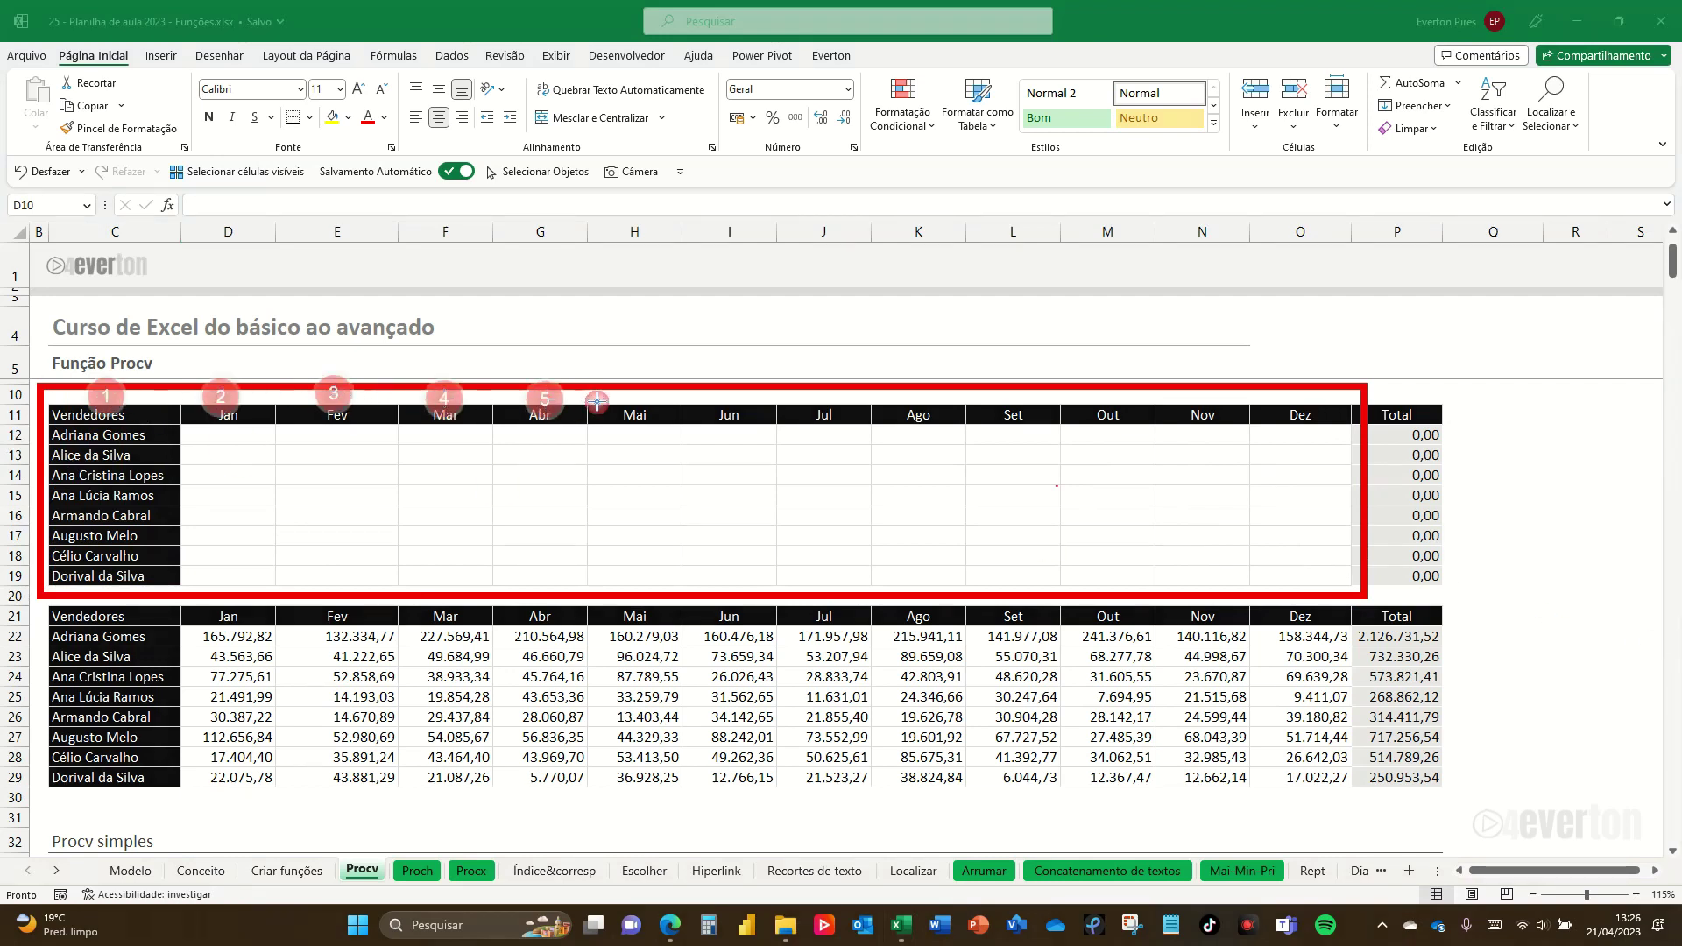
pyautogui.click(628, 400)
pyautogui.click(726, 397)
pyautogui.click(819, 399)
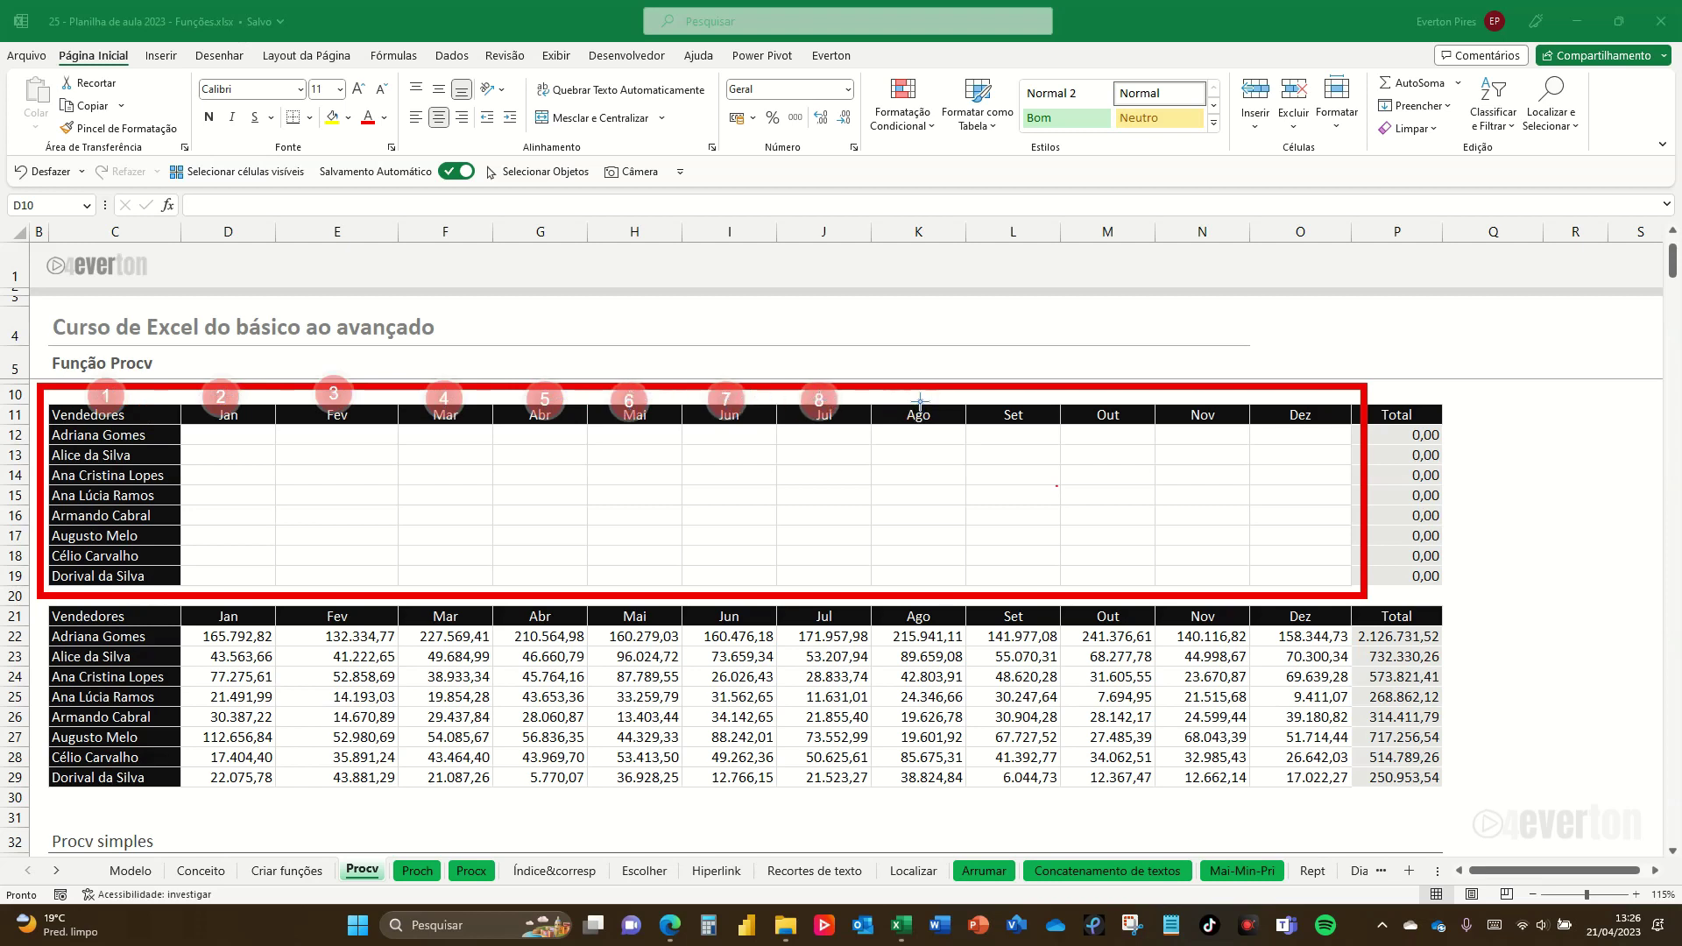
pyautogui.click(919, 401)
pyautogui.click(1001, 399)
pyautogui.click(1109, 394)
pyautogui.click(1197, 405)
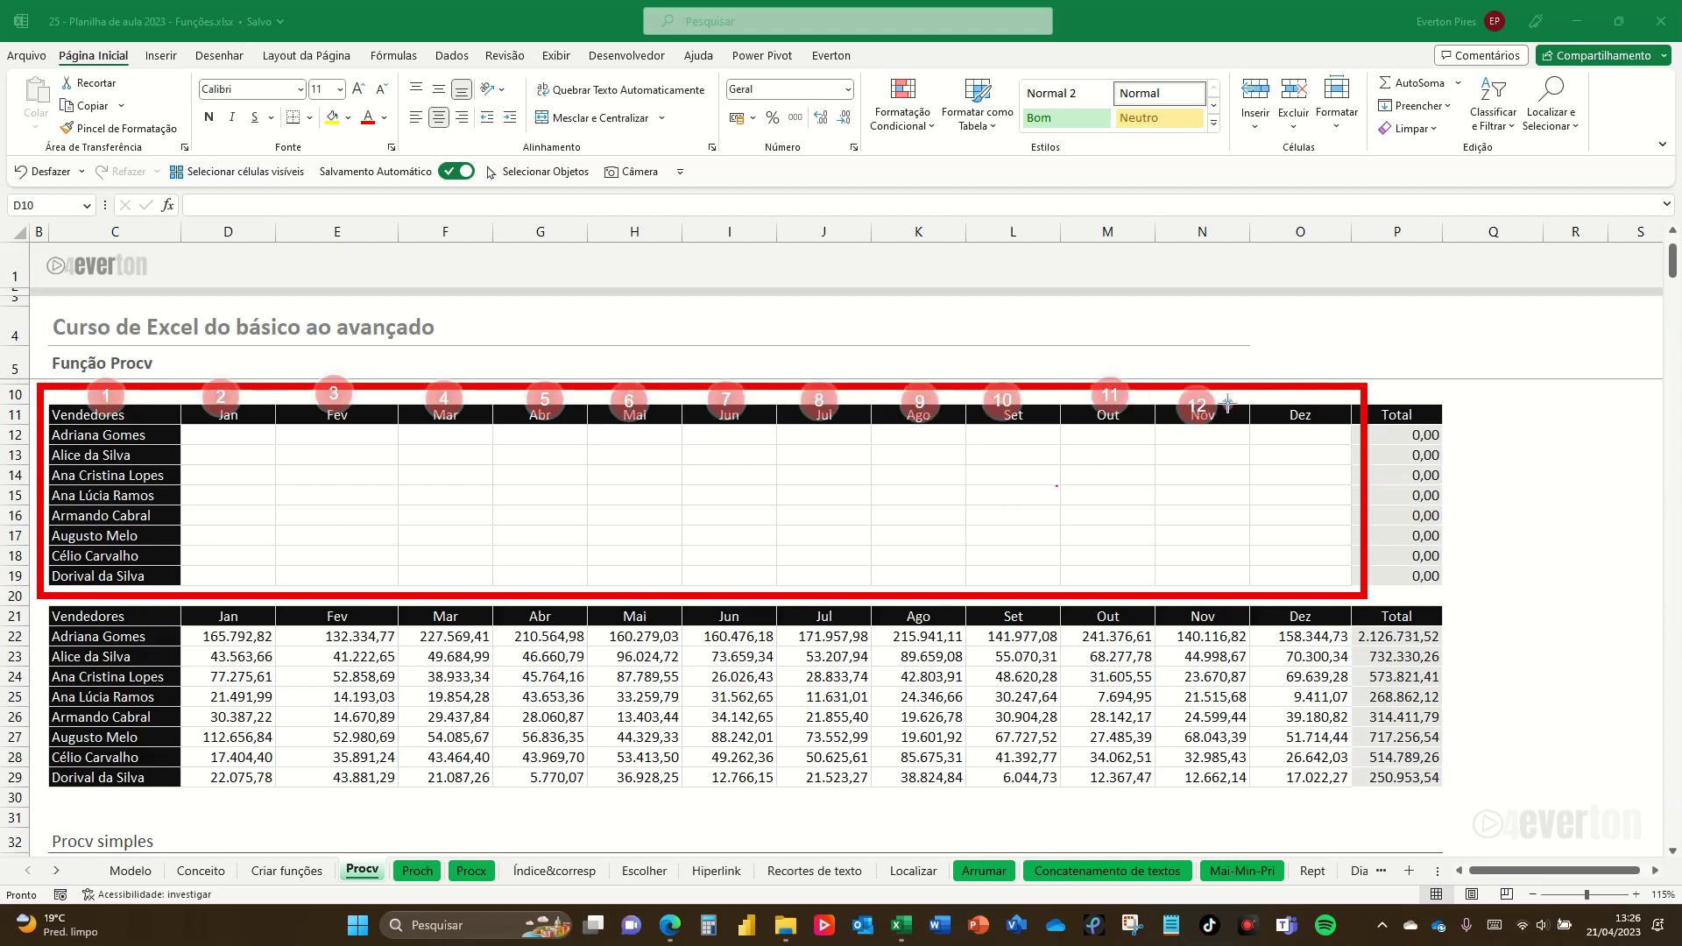
pyautogui.click(1305, 397)
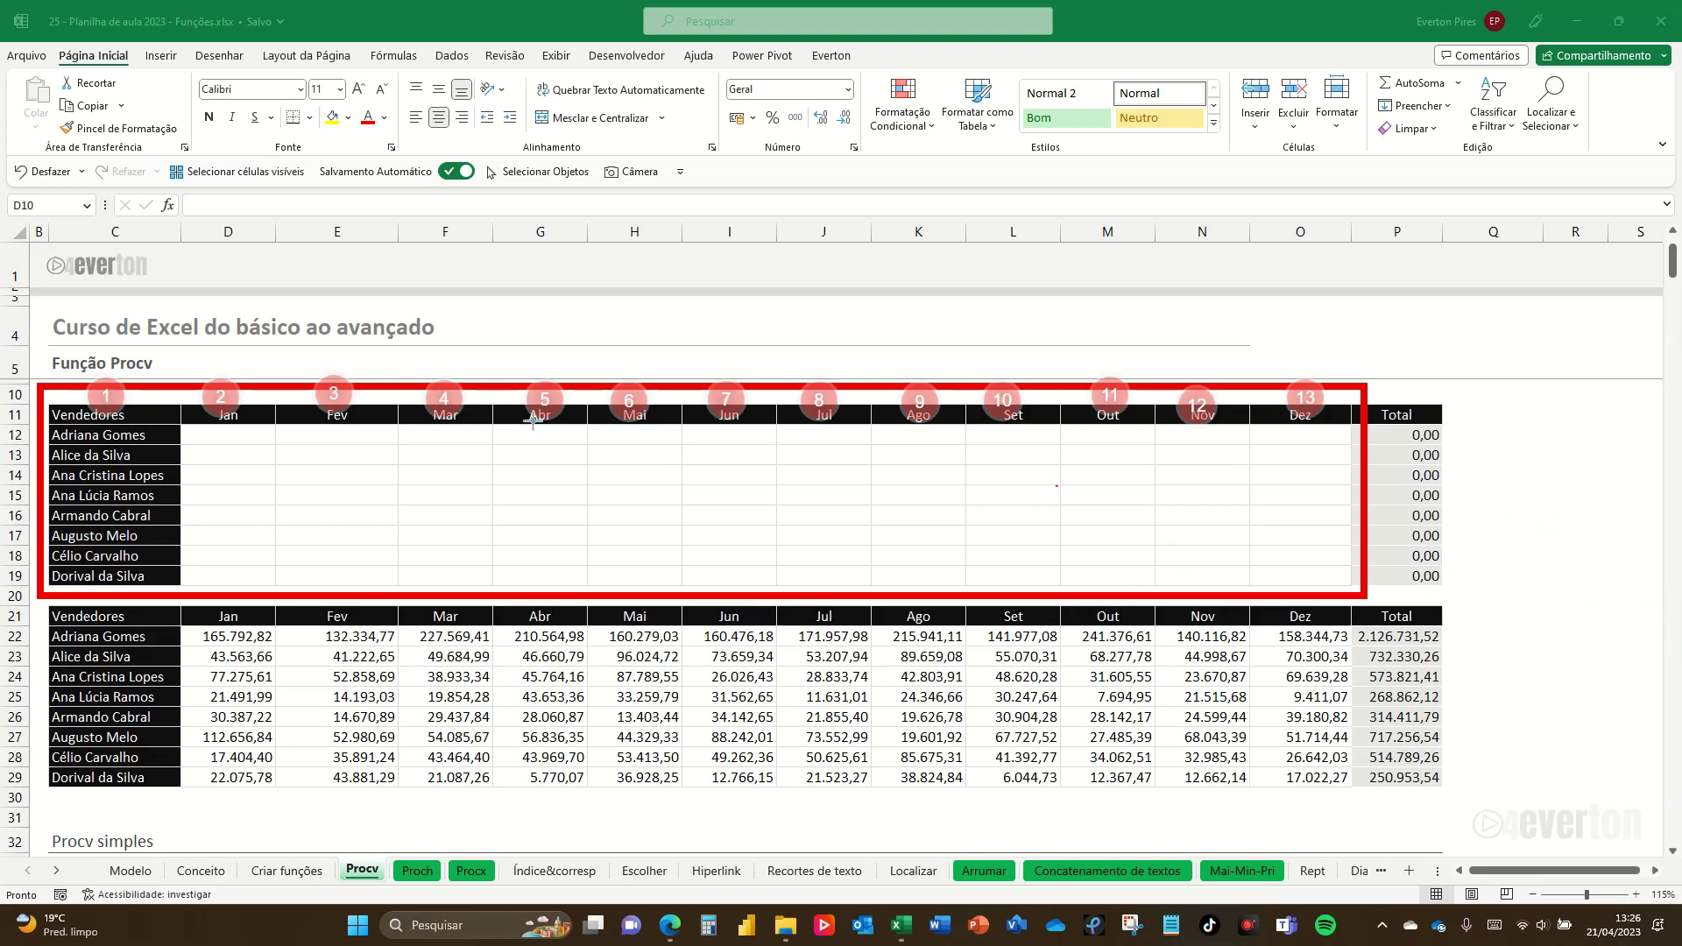
pyautogui.moveTo(37, 367)
pyautogui.mouseDown()
pyautogui.moveTo(149, 478)
pyautogui.moveTo(184, 454)
pyautogui.mouseUp()
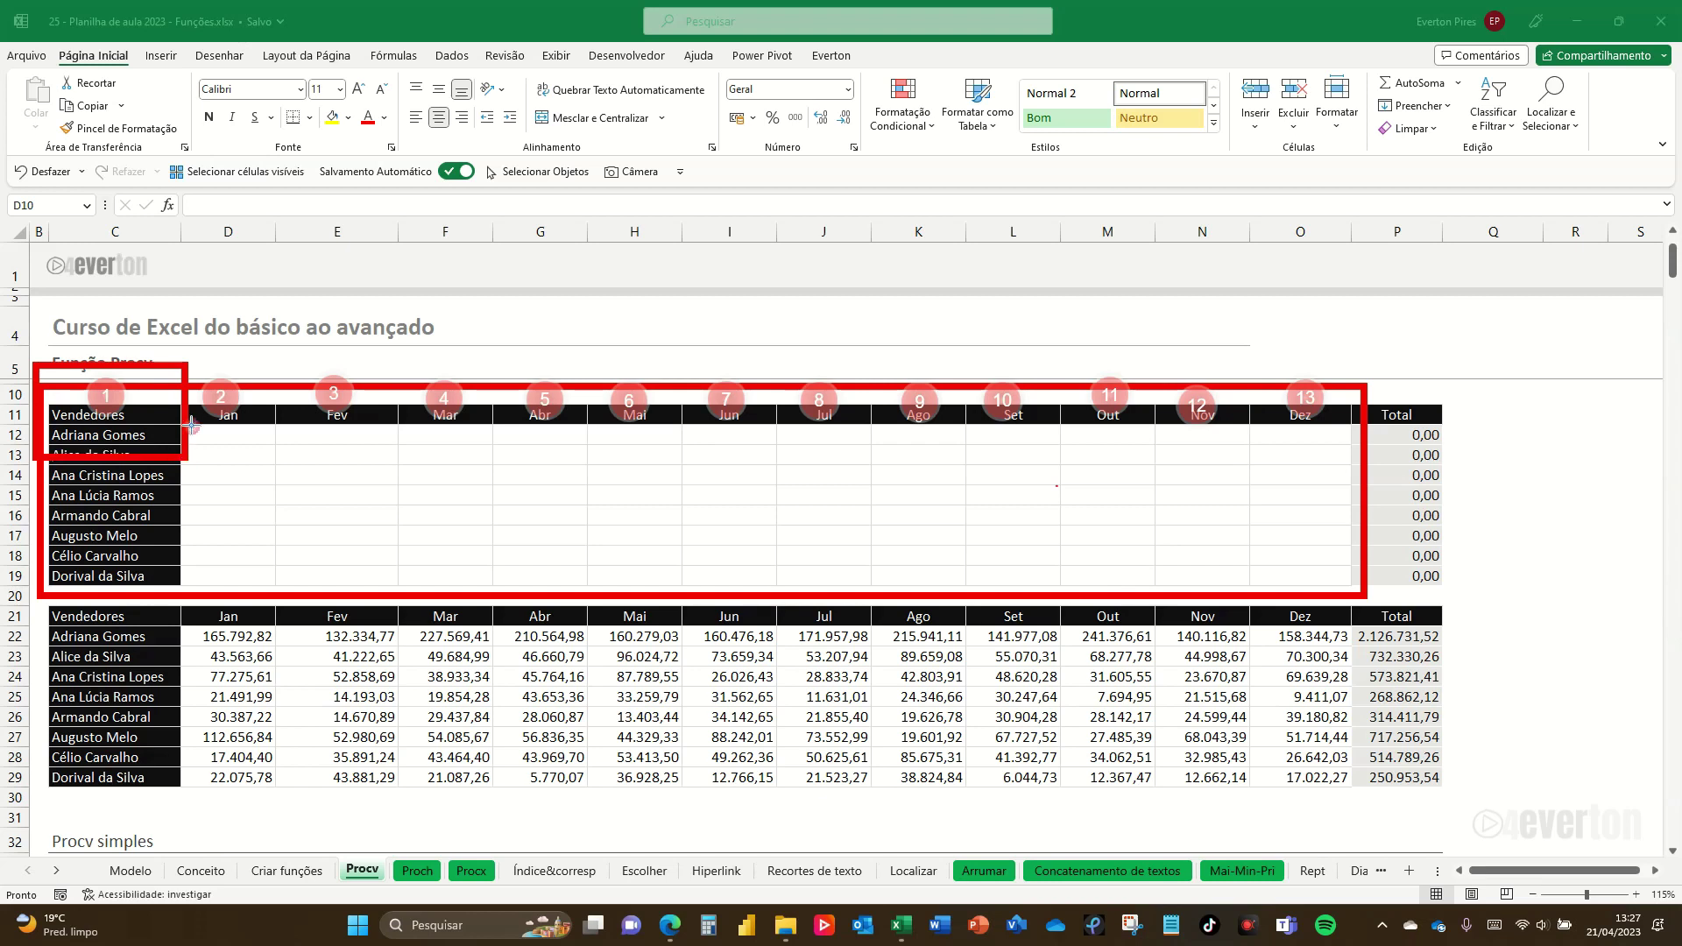
pyautogui.moveTo(184, 309)
pyautogui.mouseDown()
pyautogui.moveTo(282, 480)
pyautogui.moveTo(1378, 474)
pyautogui.mouseUp()
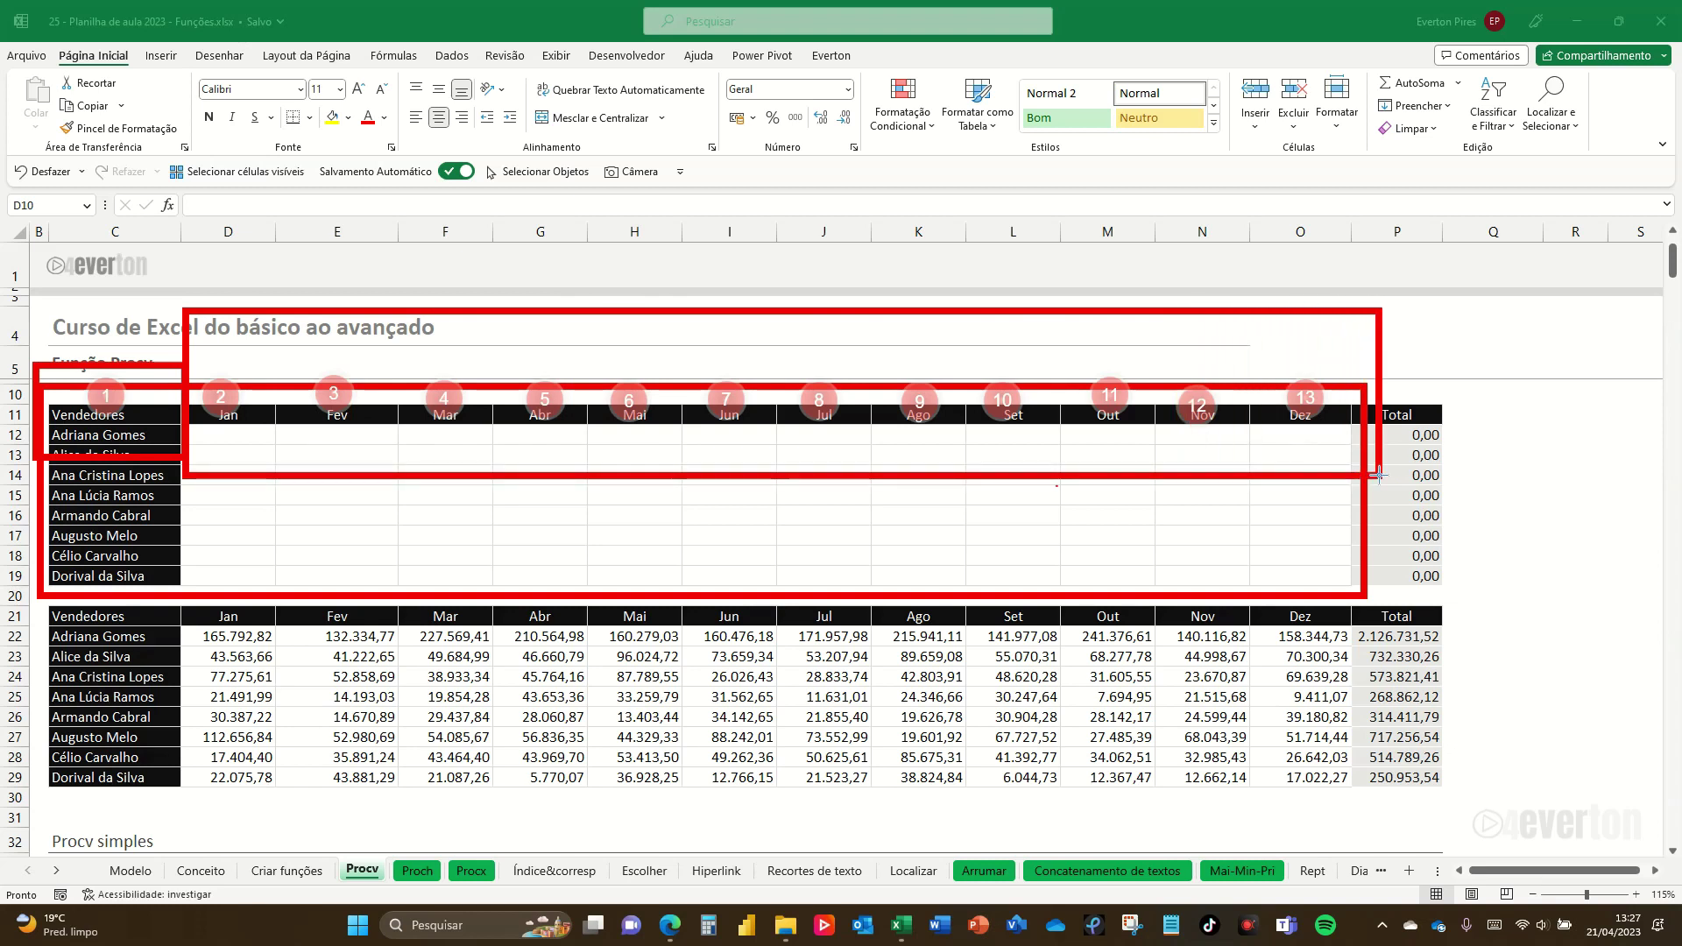
pyautogui.click(1301, 487)
pyautogui.press('Escape')
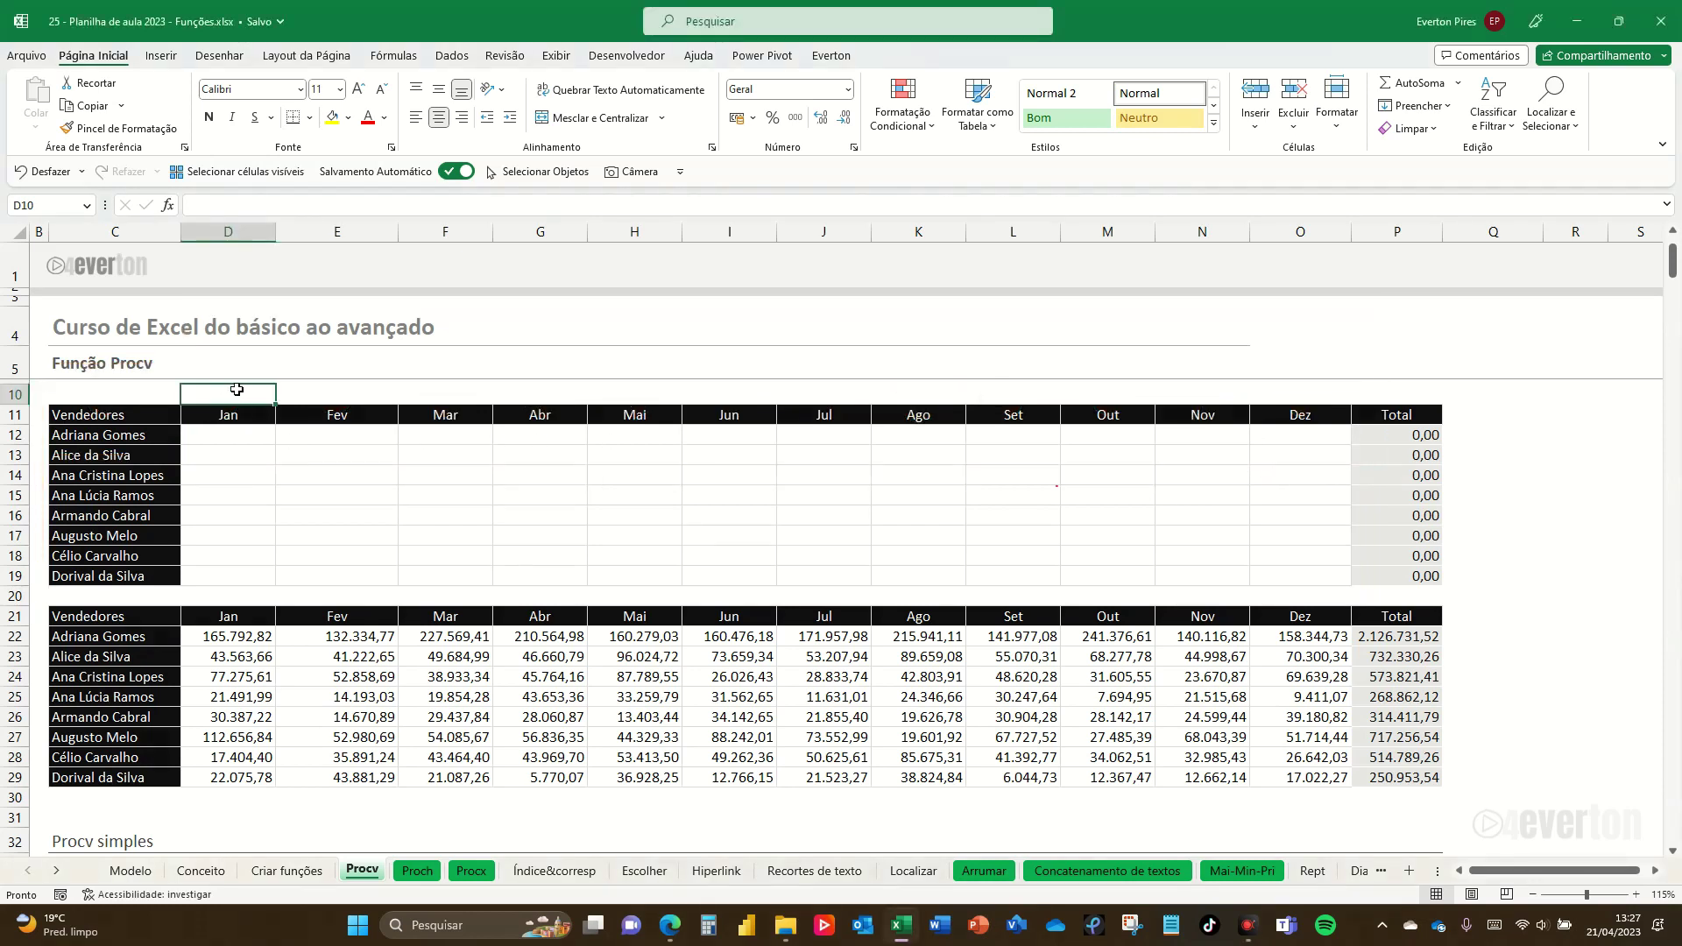
# Step: Fill D10:O10 with the numbers 2 to 13 and begin =procv( in D12
pyautogui.write('2')
pyautogui.press('Right')
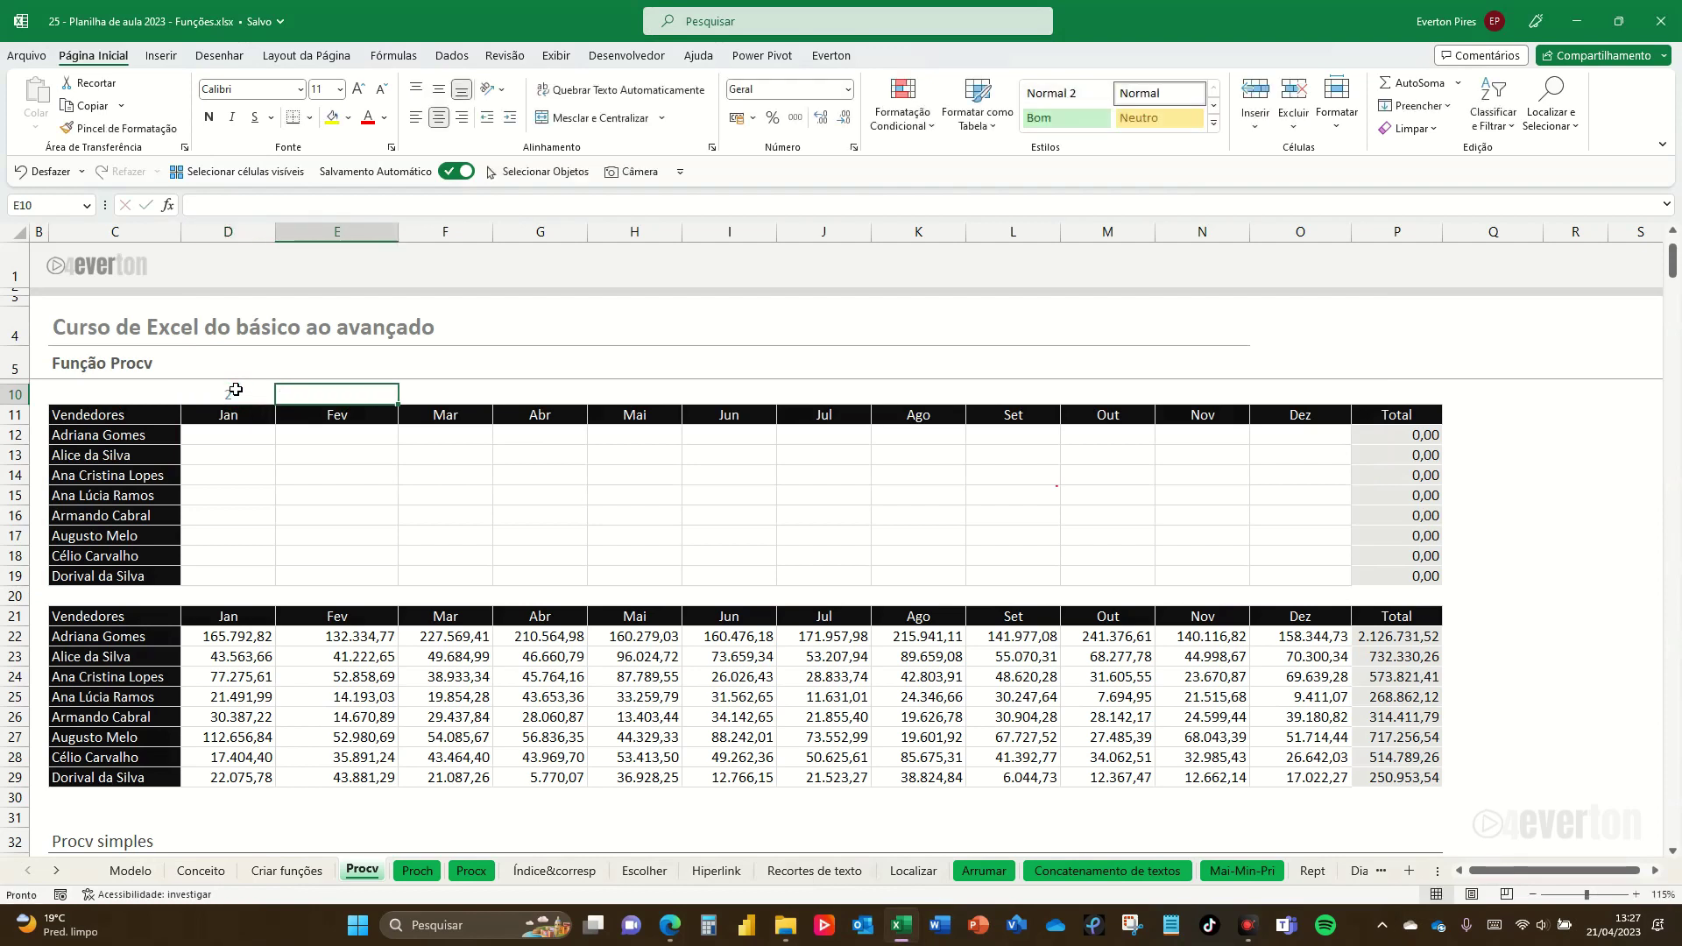
pyautogui.write('3')
pyautogui.press('Return')
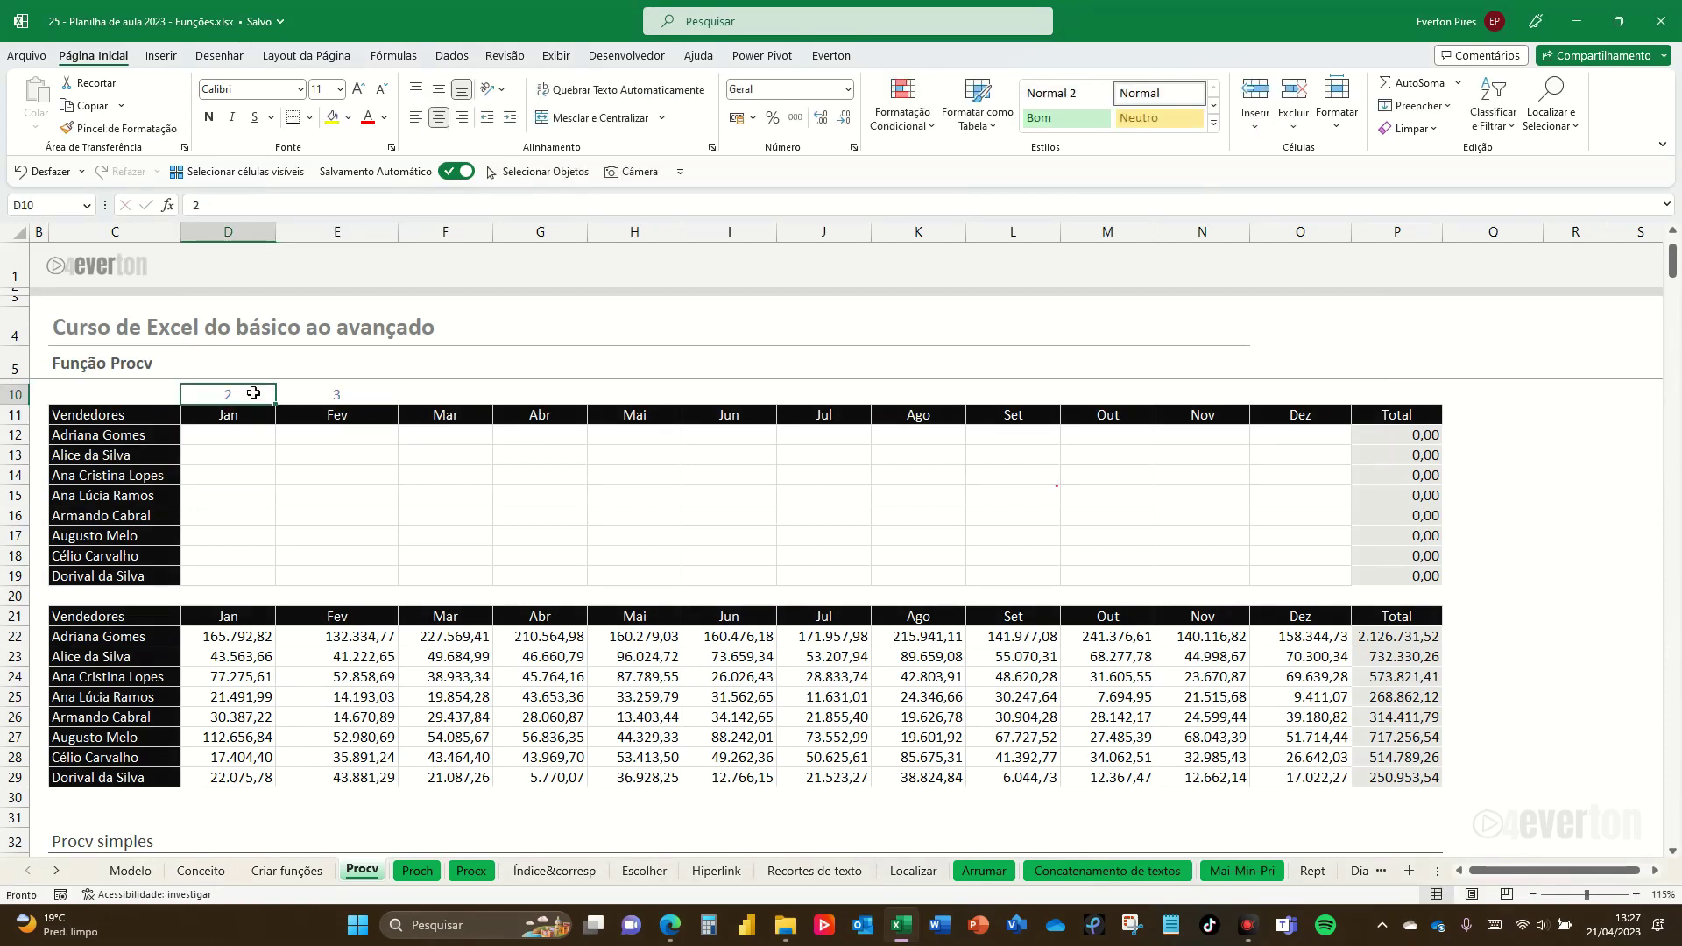
pyautogui.moveTo(246, 396)
pyautogui.mouseDown()
pyautogui.moveTo(1073, 369)
pyautogui.moveTo(1305, 412)
pyautogui.mouseUp()
pyautogui.click(250, 473)
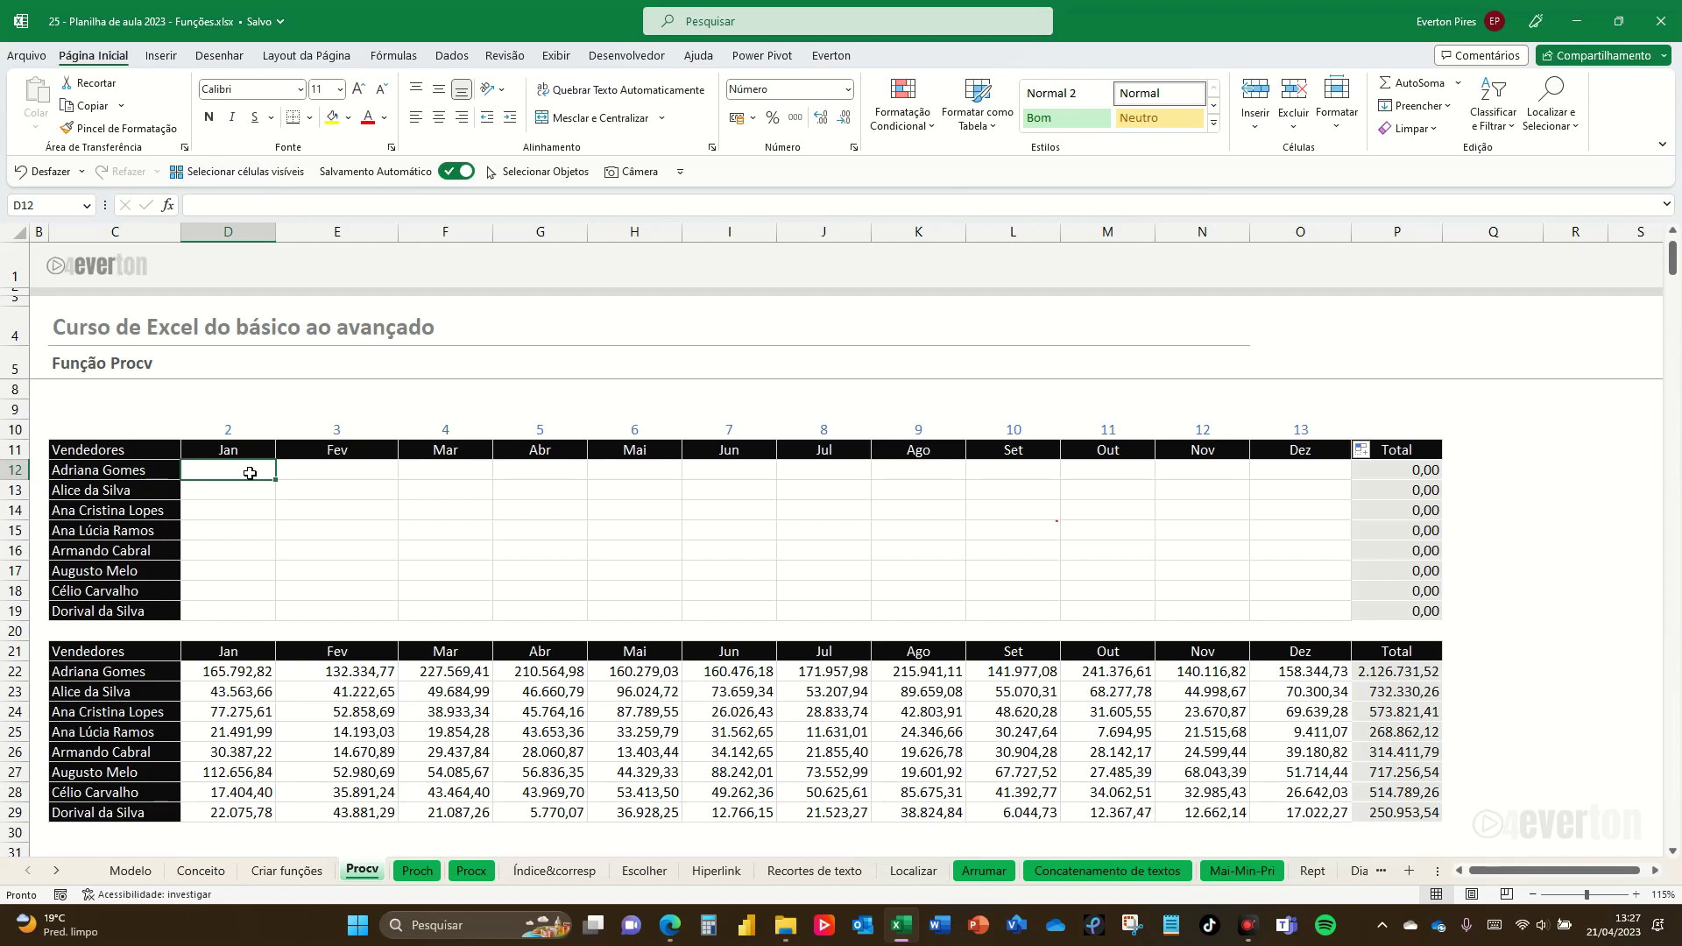
pyautogui.write('=procv')
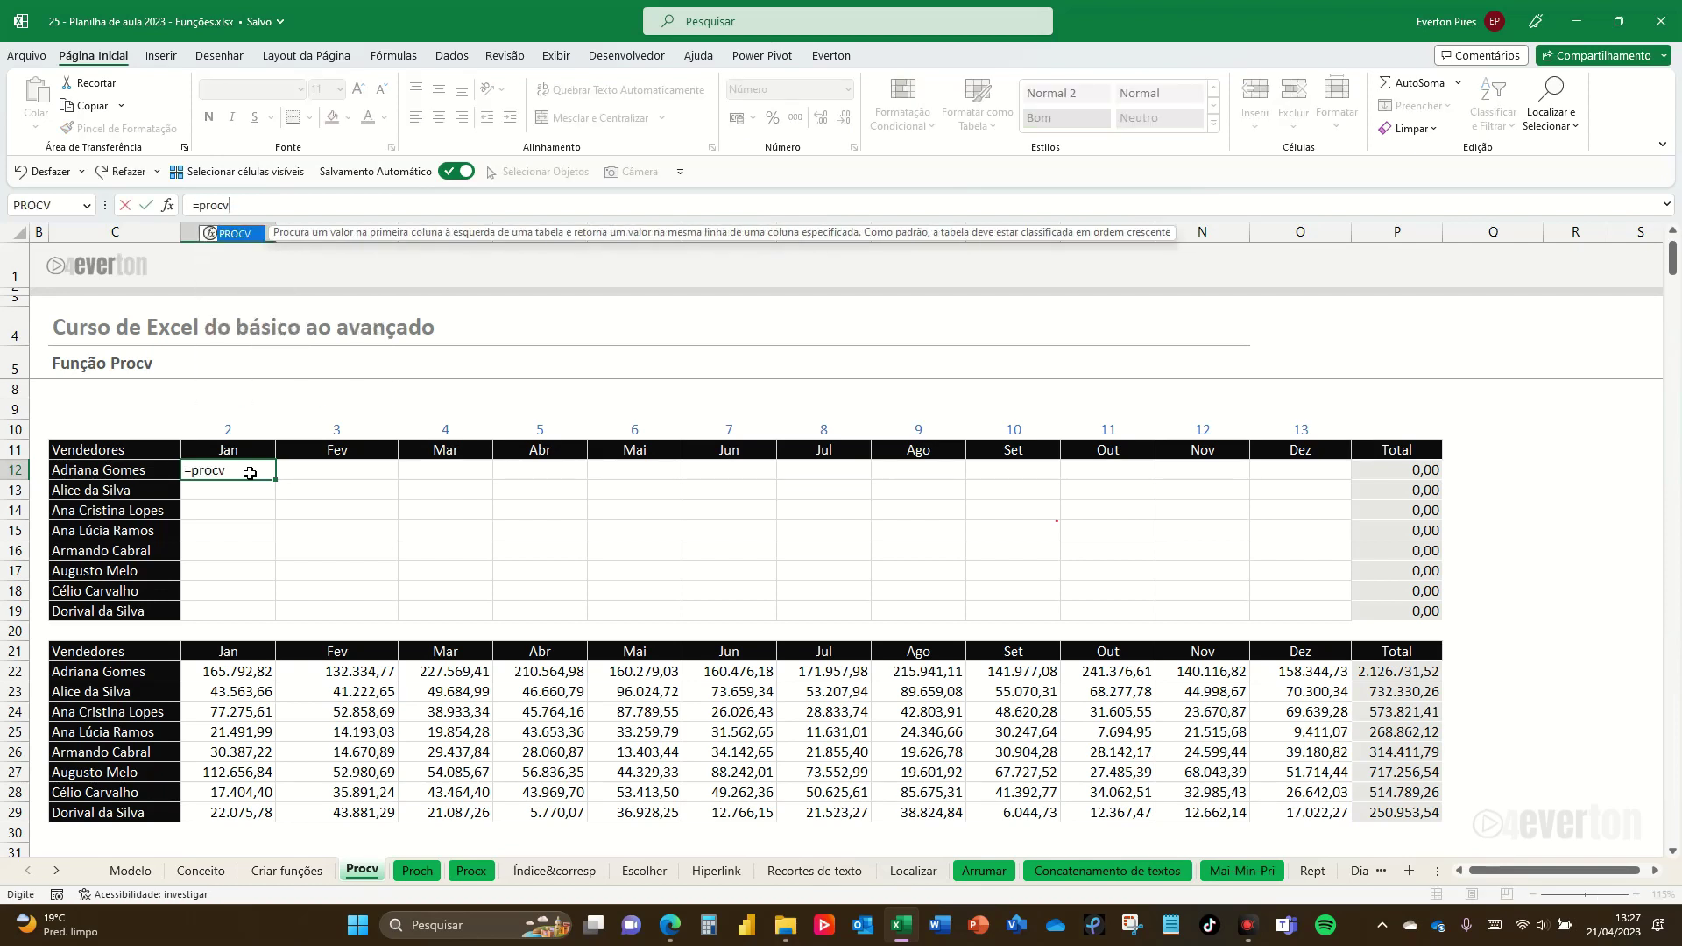
pyautogui.write('(')
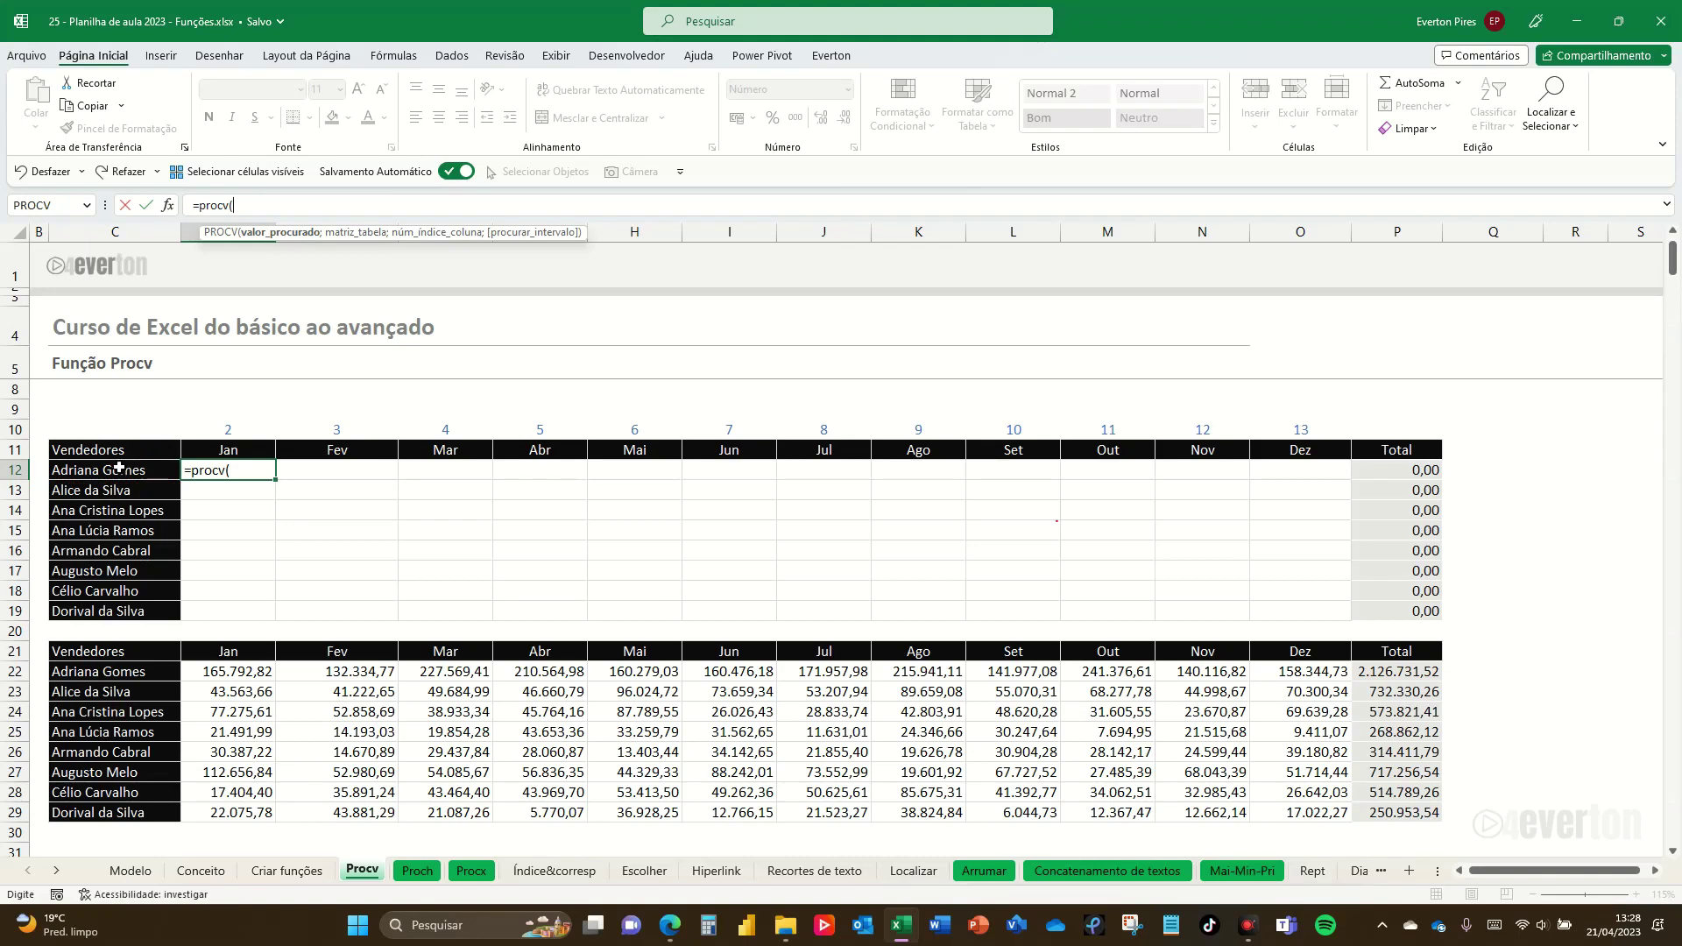
# Step: Use the seller name in C12 as the PROCV lookup value, followed by a semicolon
pyautogui.click(121, 469)
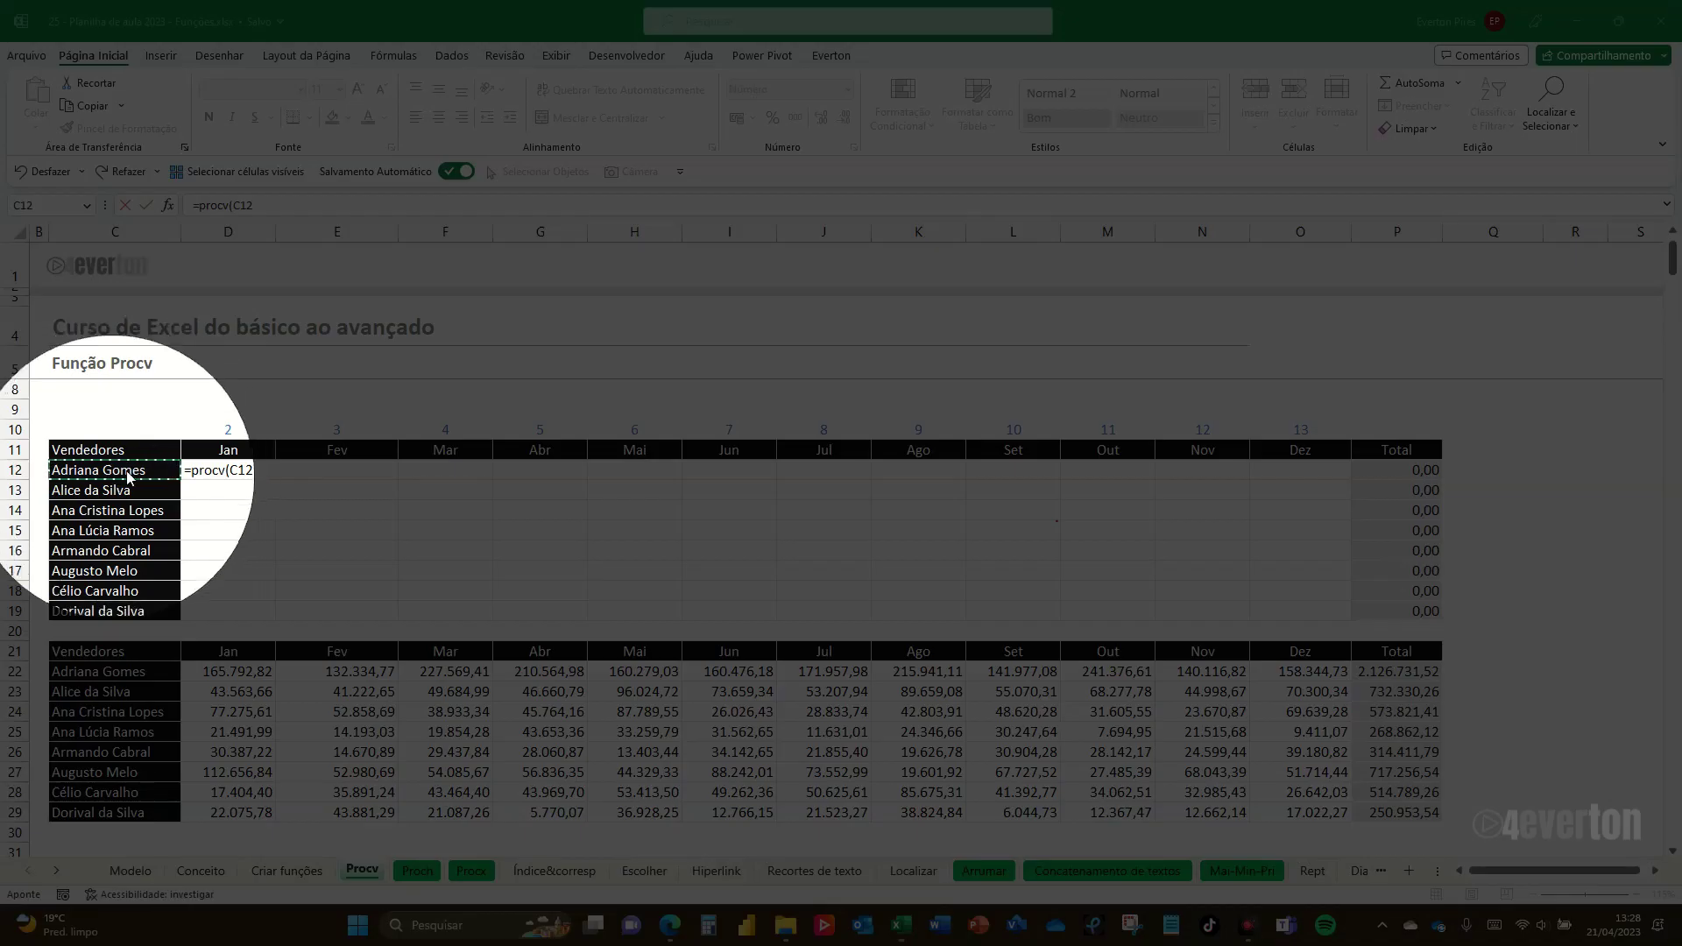
pyautogui.write(';')
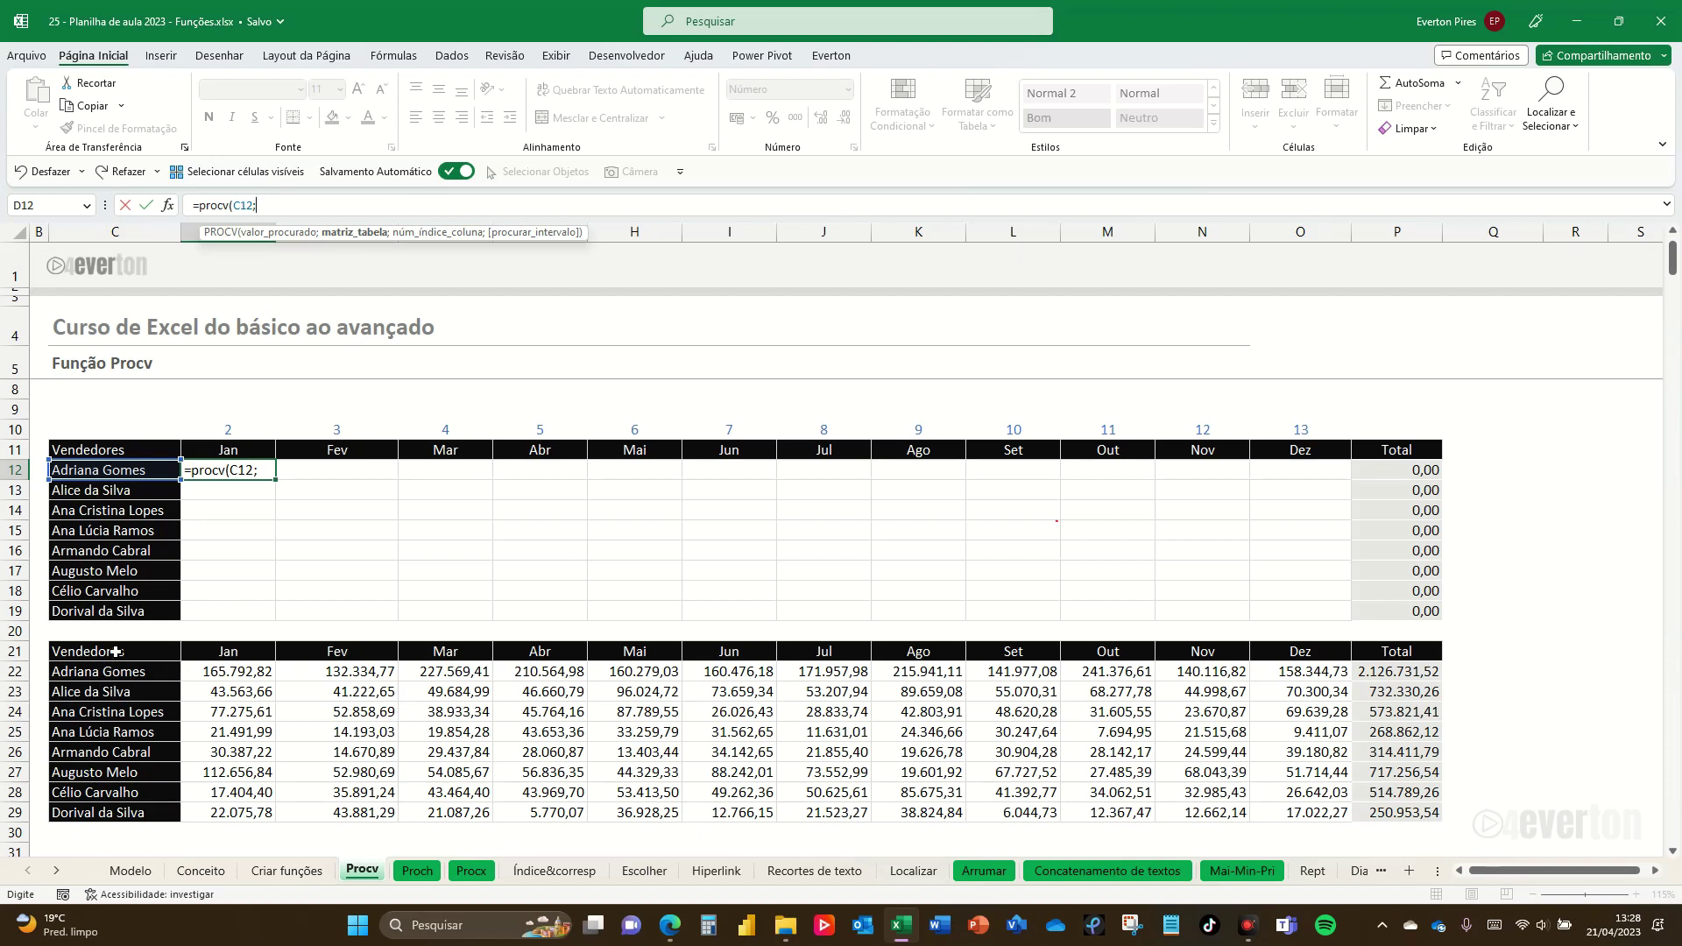
# Step: Complete D12 as =procv(C12;C22:O29;D10;0), returning 165.792,82
pyautogui.moveTo(114, 669); pyautogui.dragTo(1337, 819)
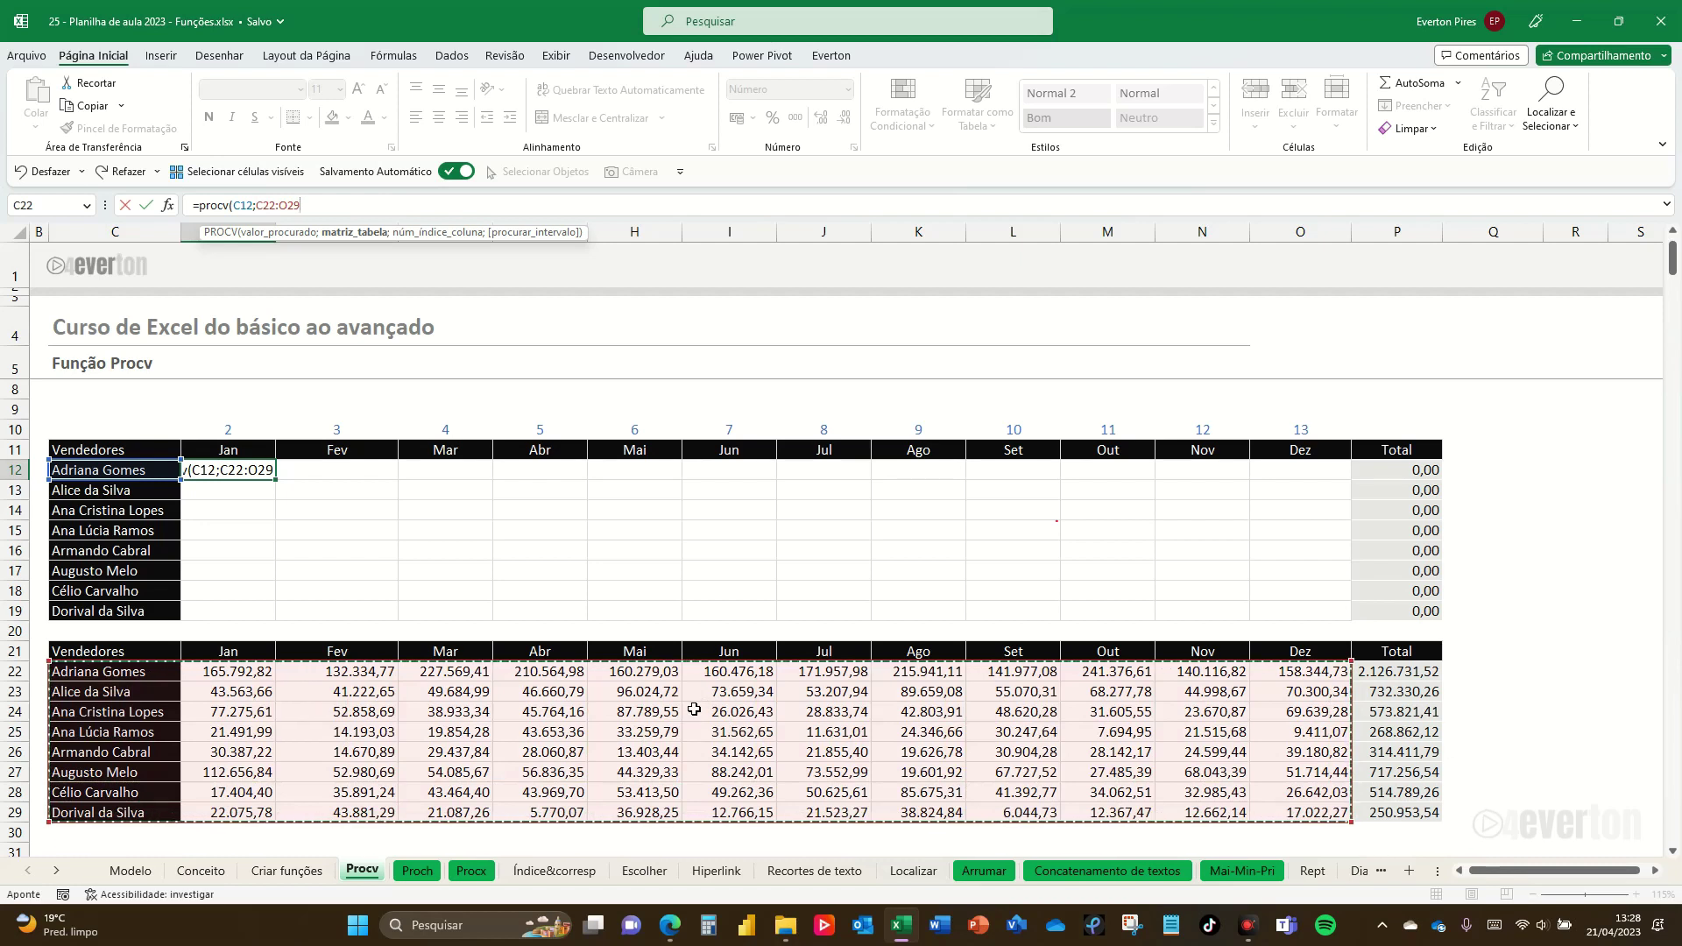
pyautogui.write(';')
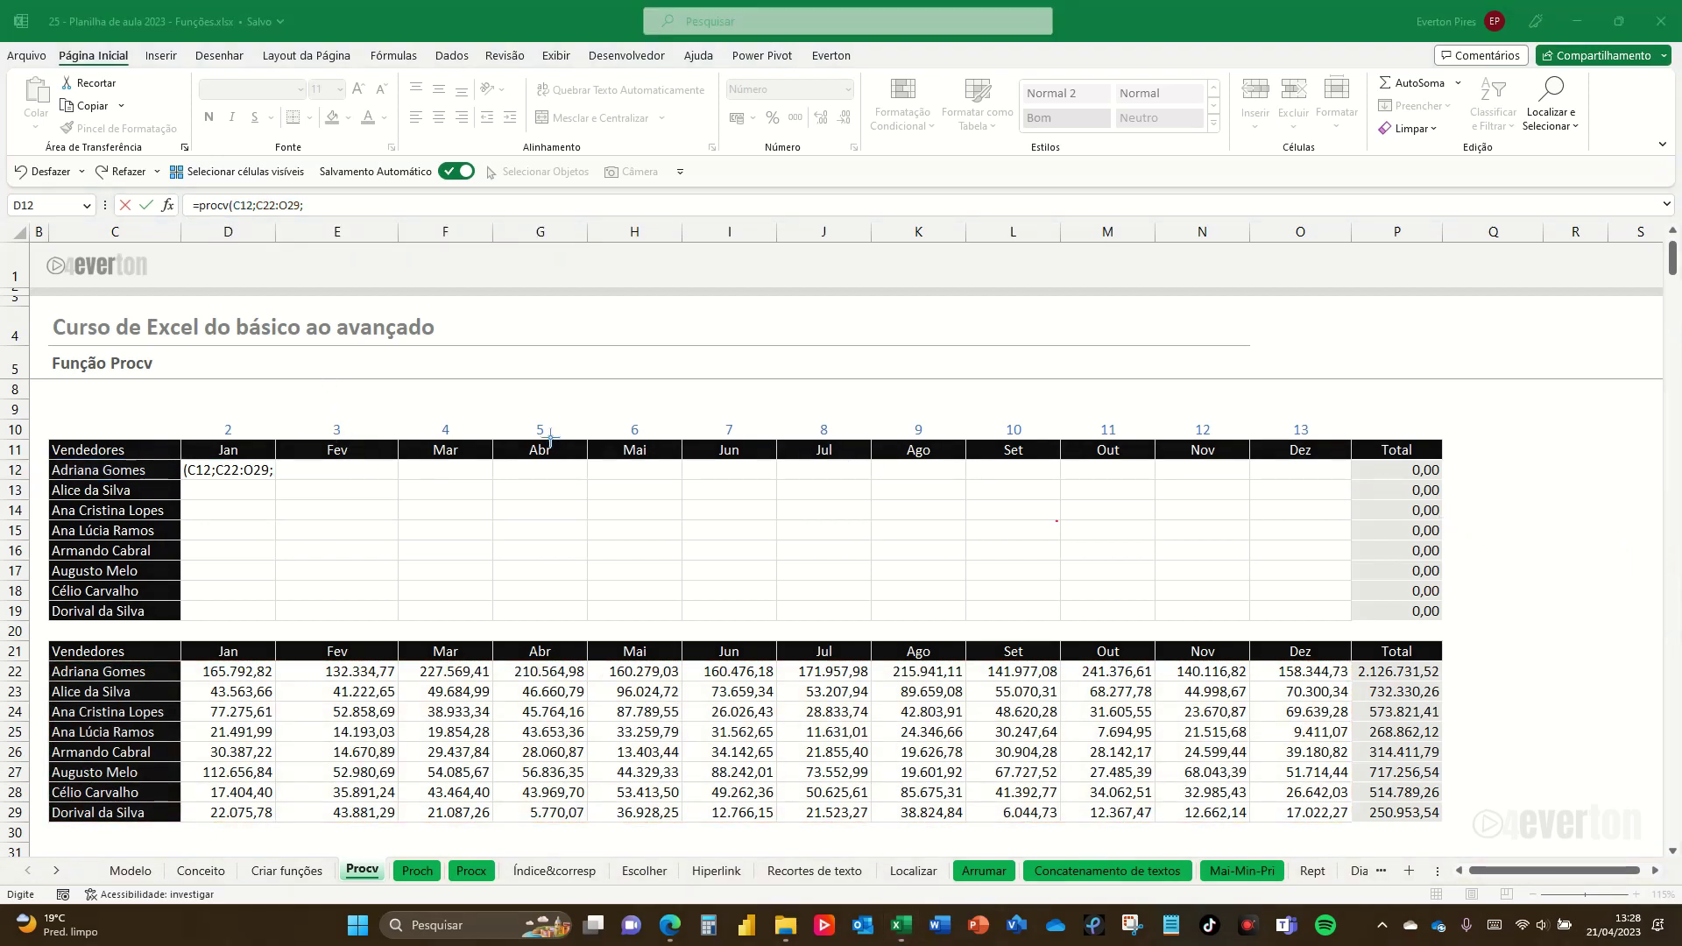
pyautogui.moveTo(267, 335); pyautogui.dragTo(237, 424)
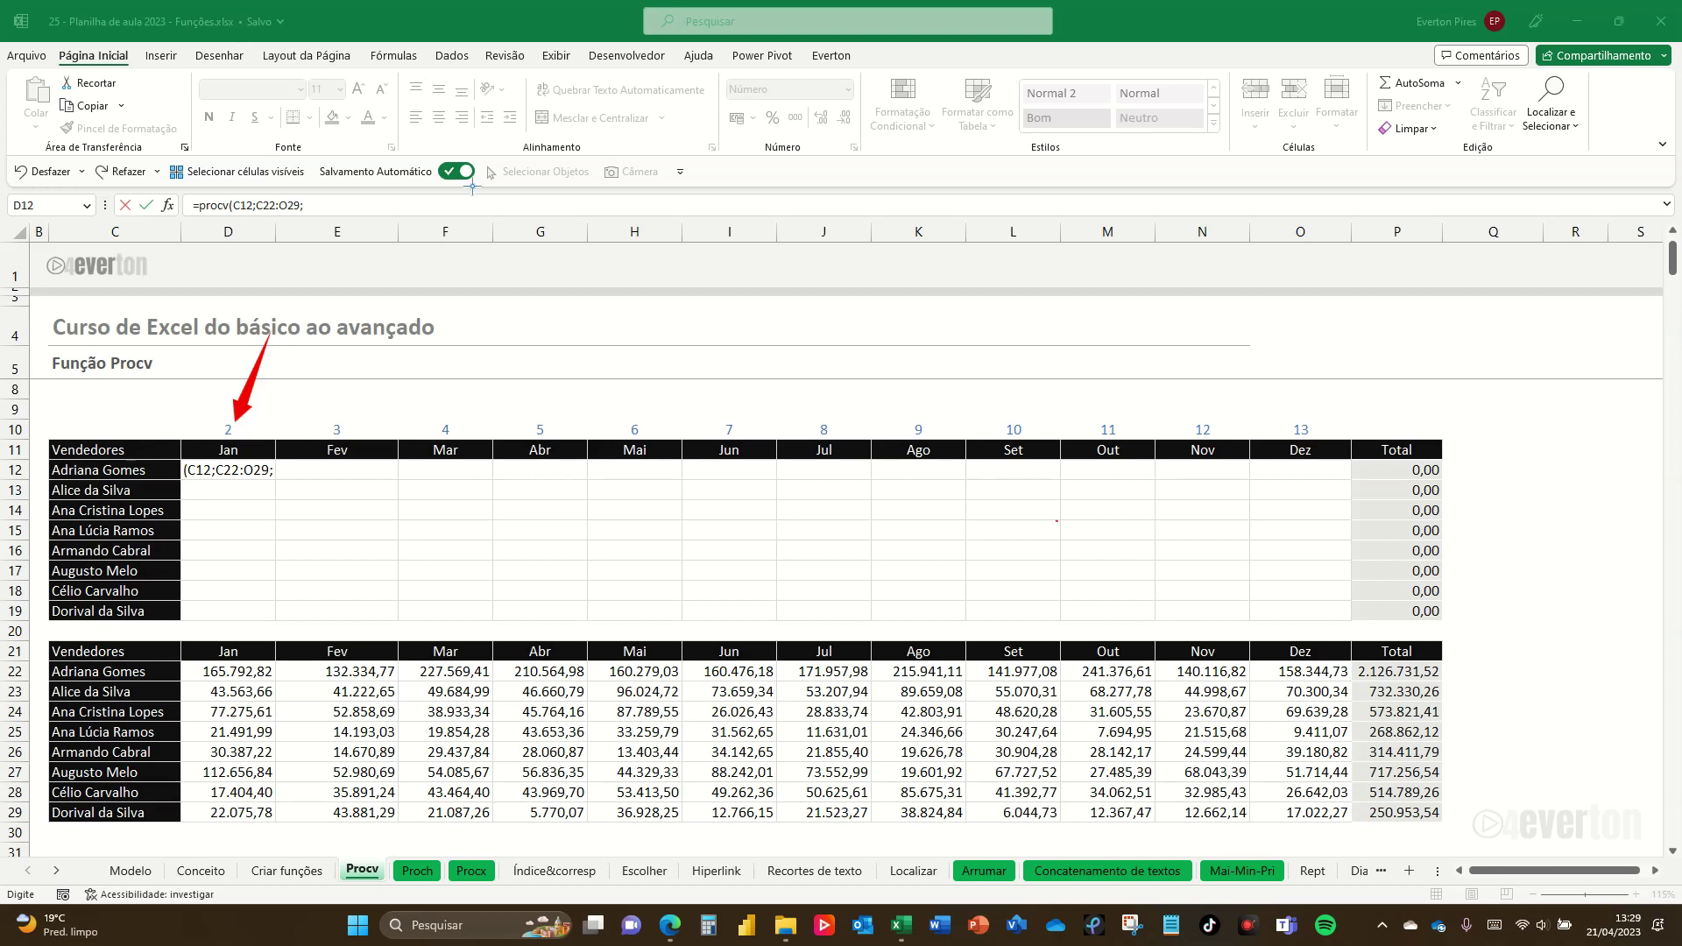
pyautogui.press('Escape')
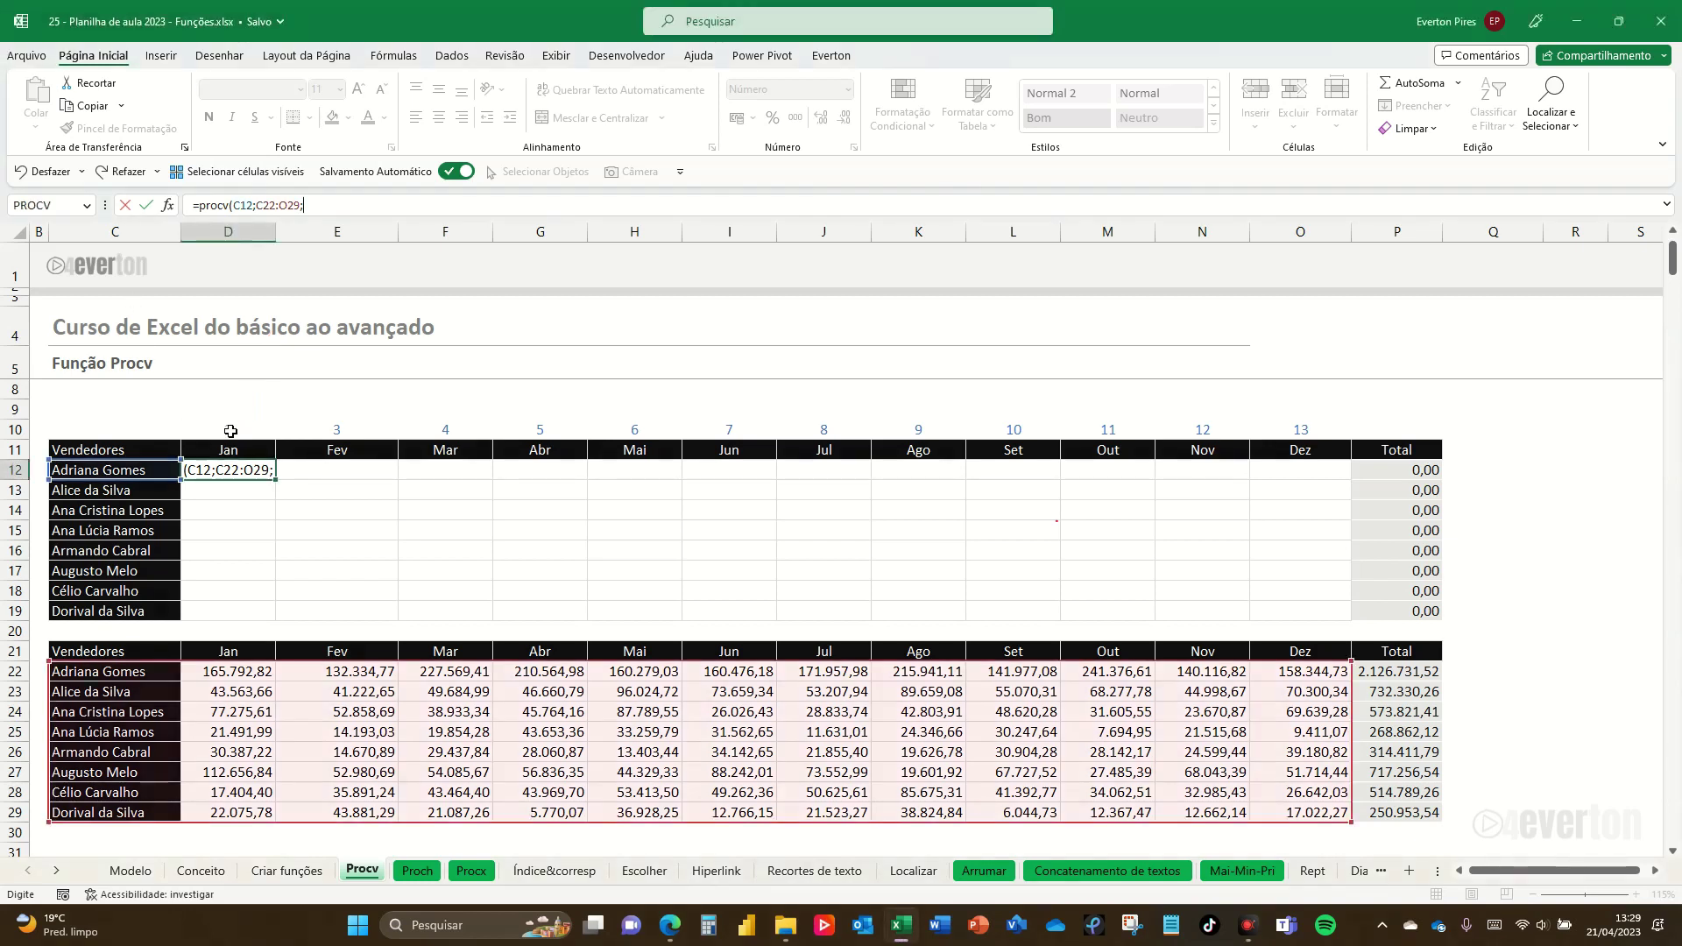
pyautogui.click(229, 427)
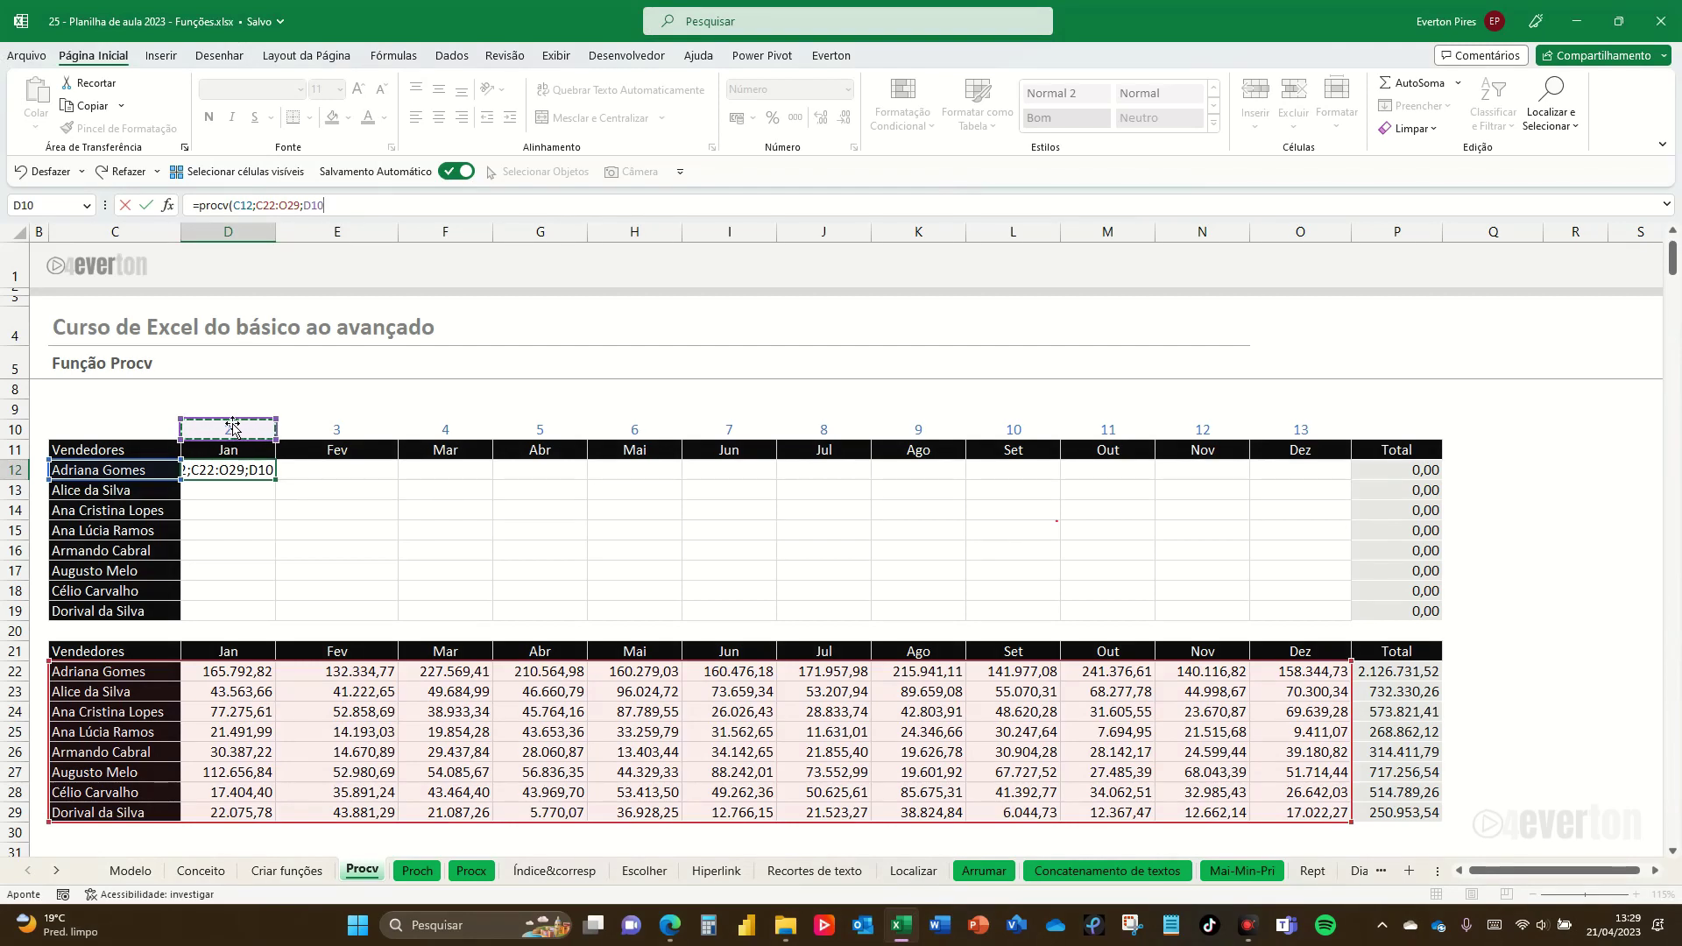
pyautogui.write(';')
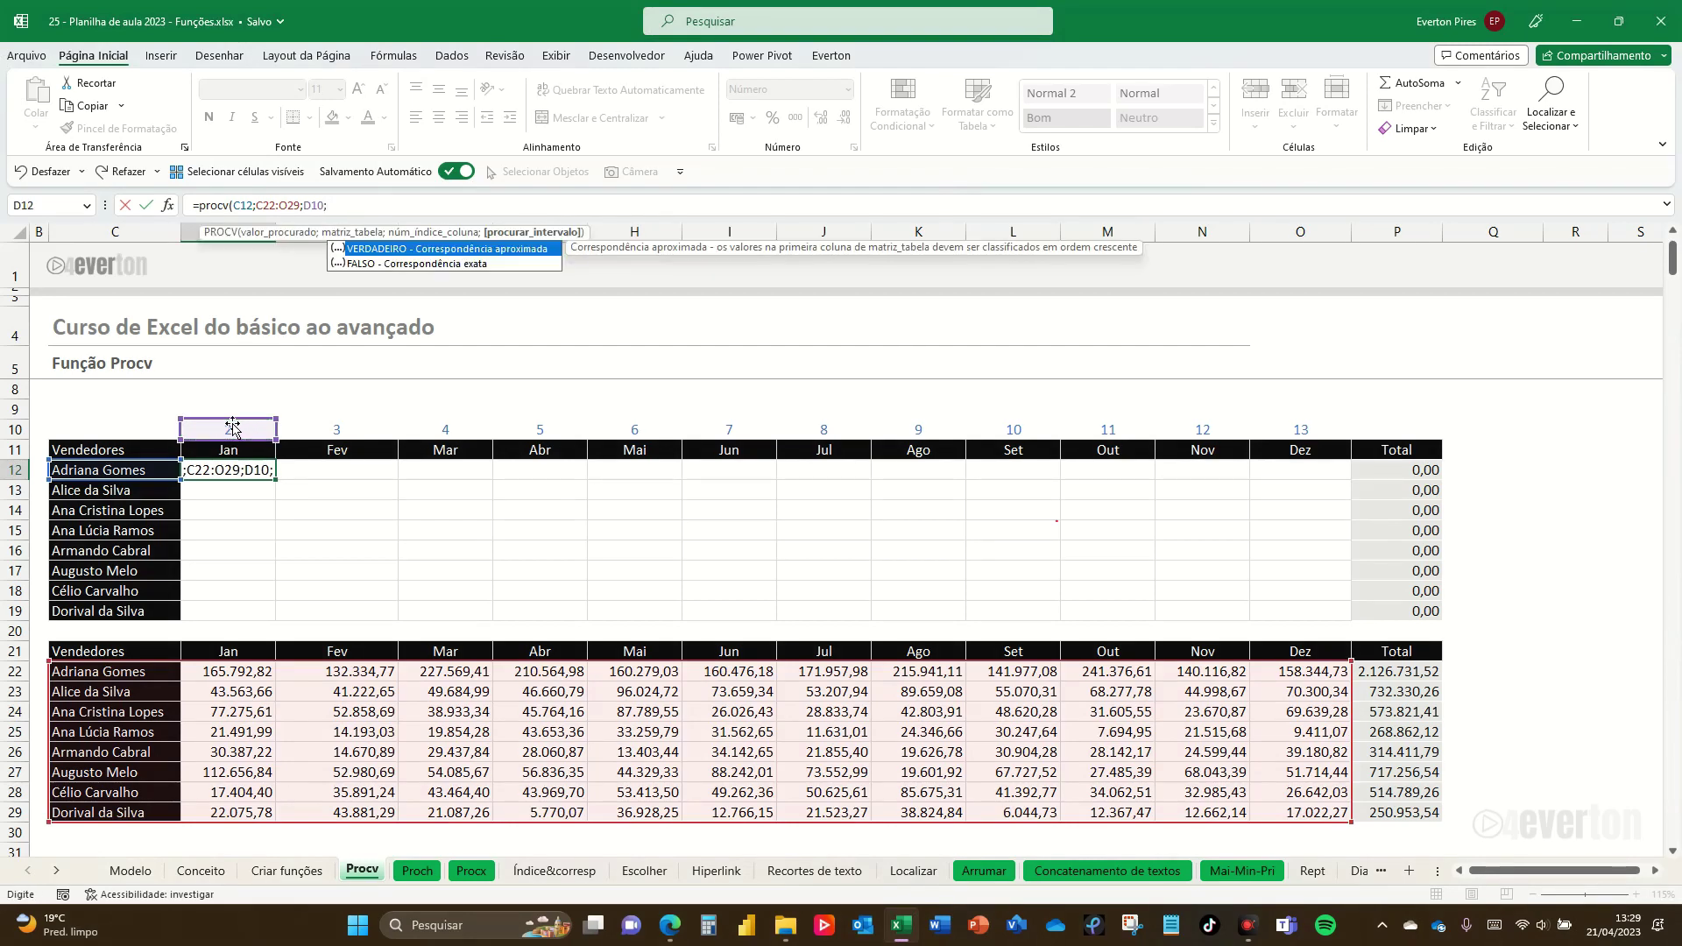
pyautogui.write('0')
pyautogui.write(')')
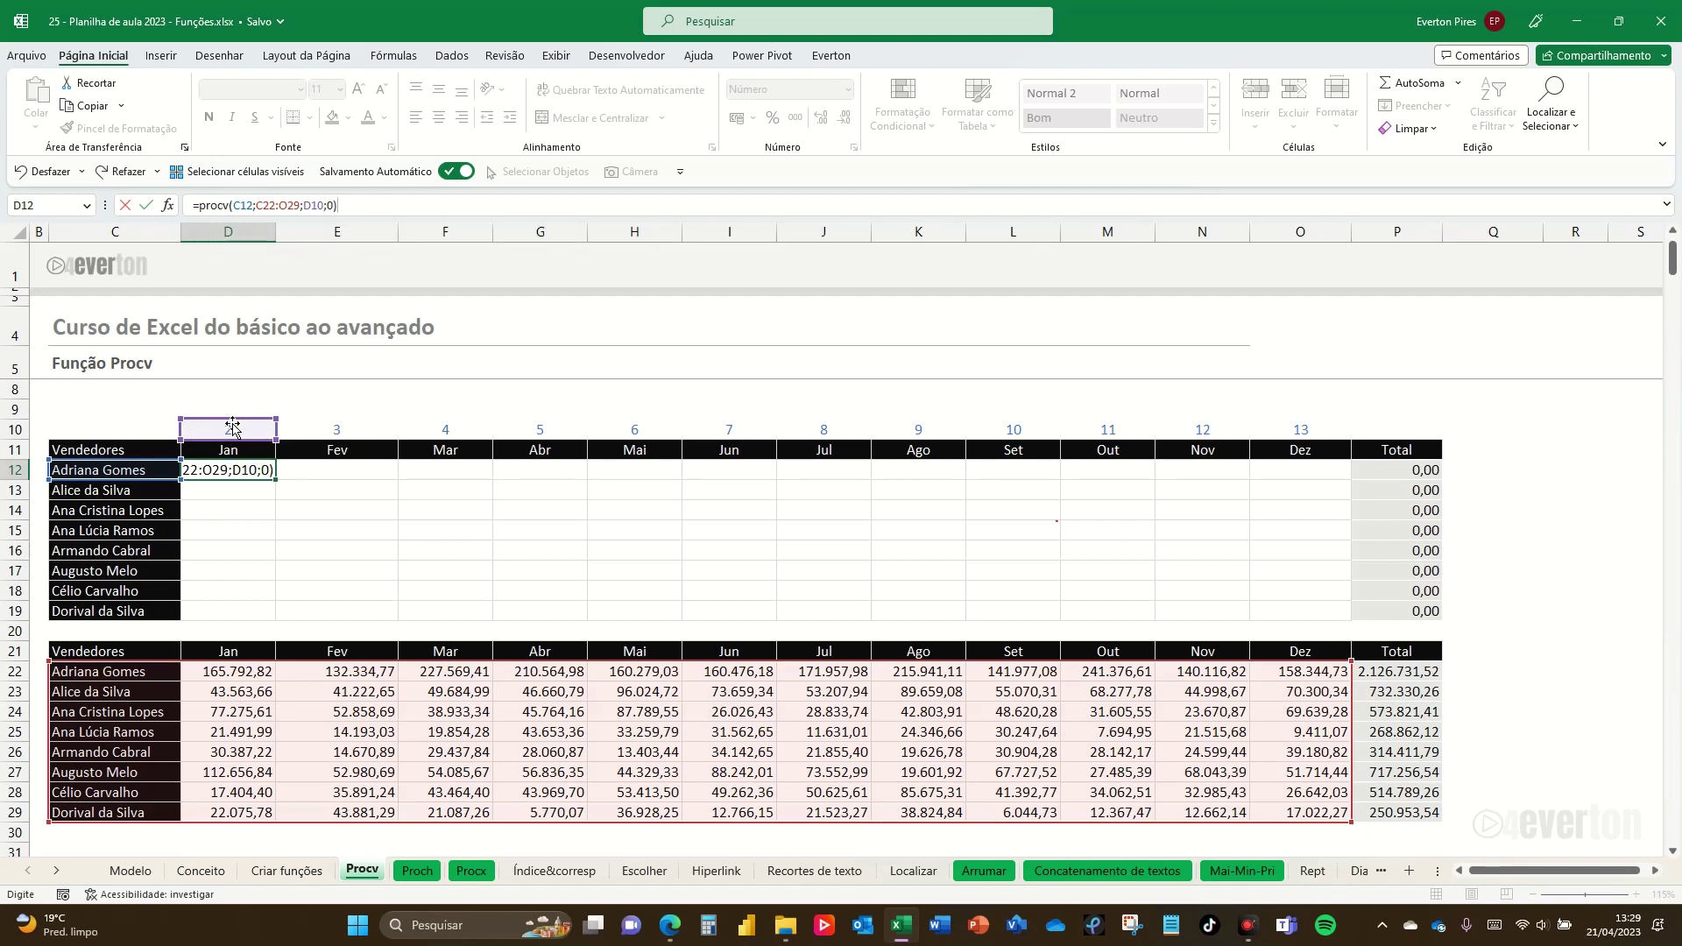
pyautogui.press('Return')
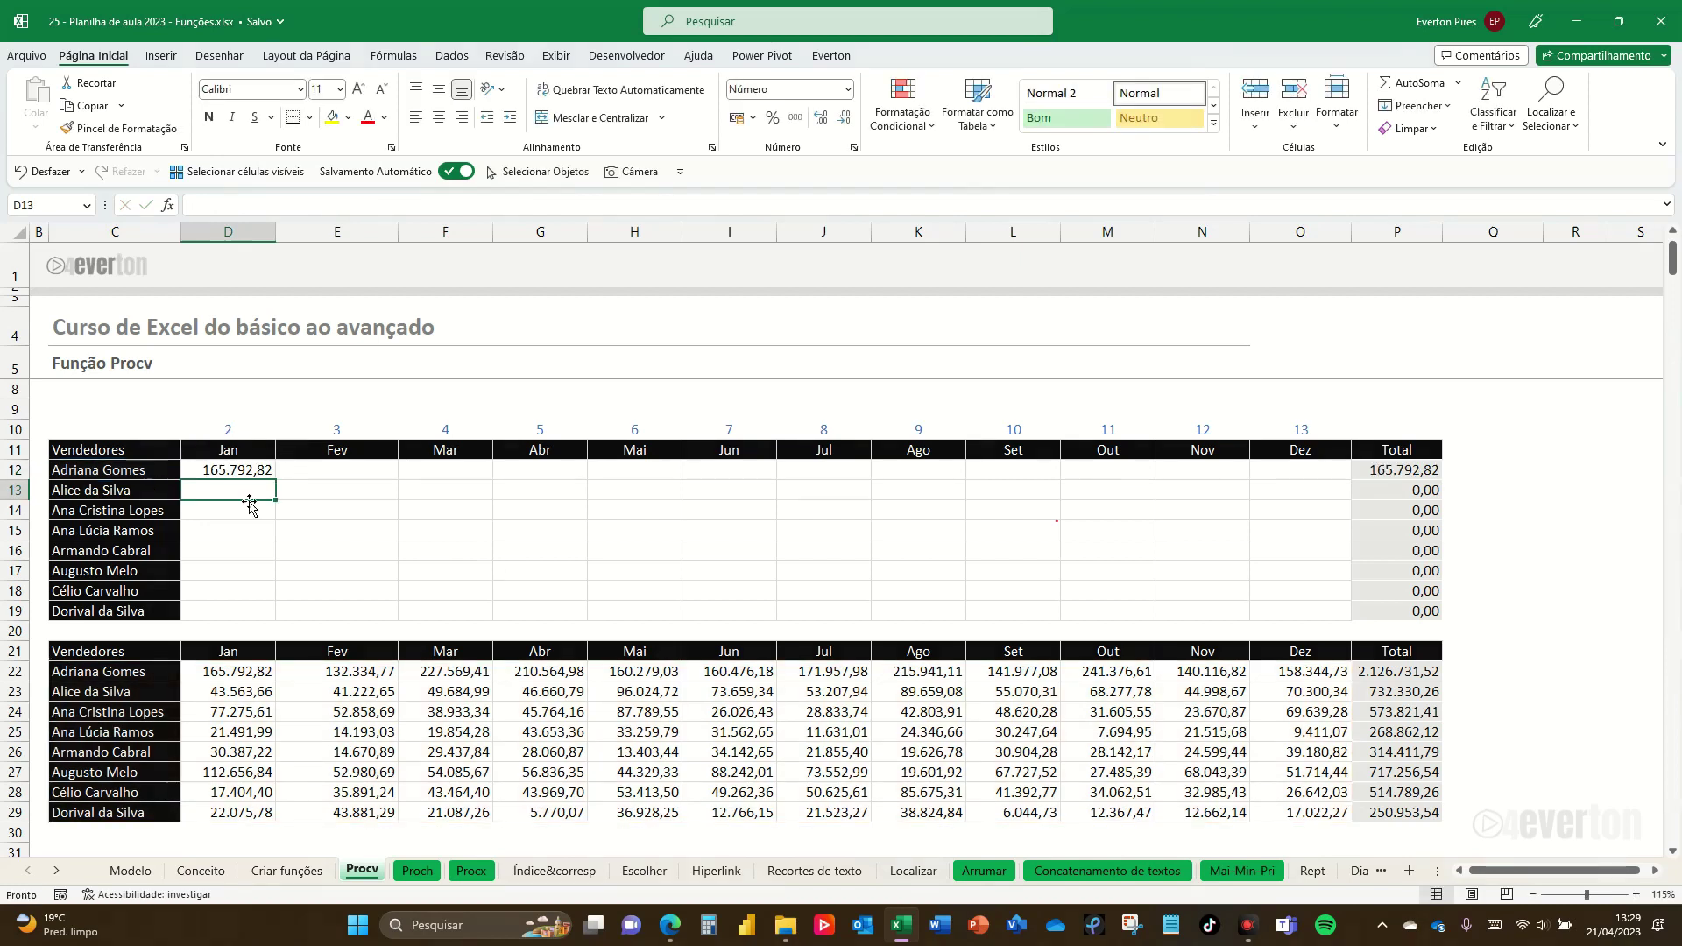
pyautogui.moveTo(265, 504); pyautogui.dragTo(251, 670)
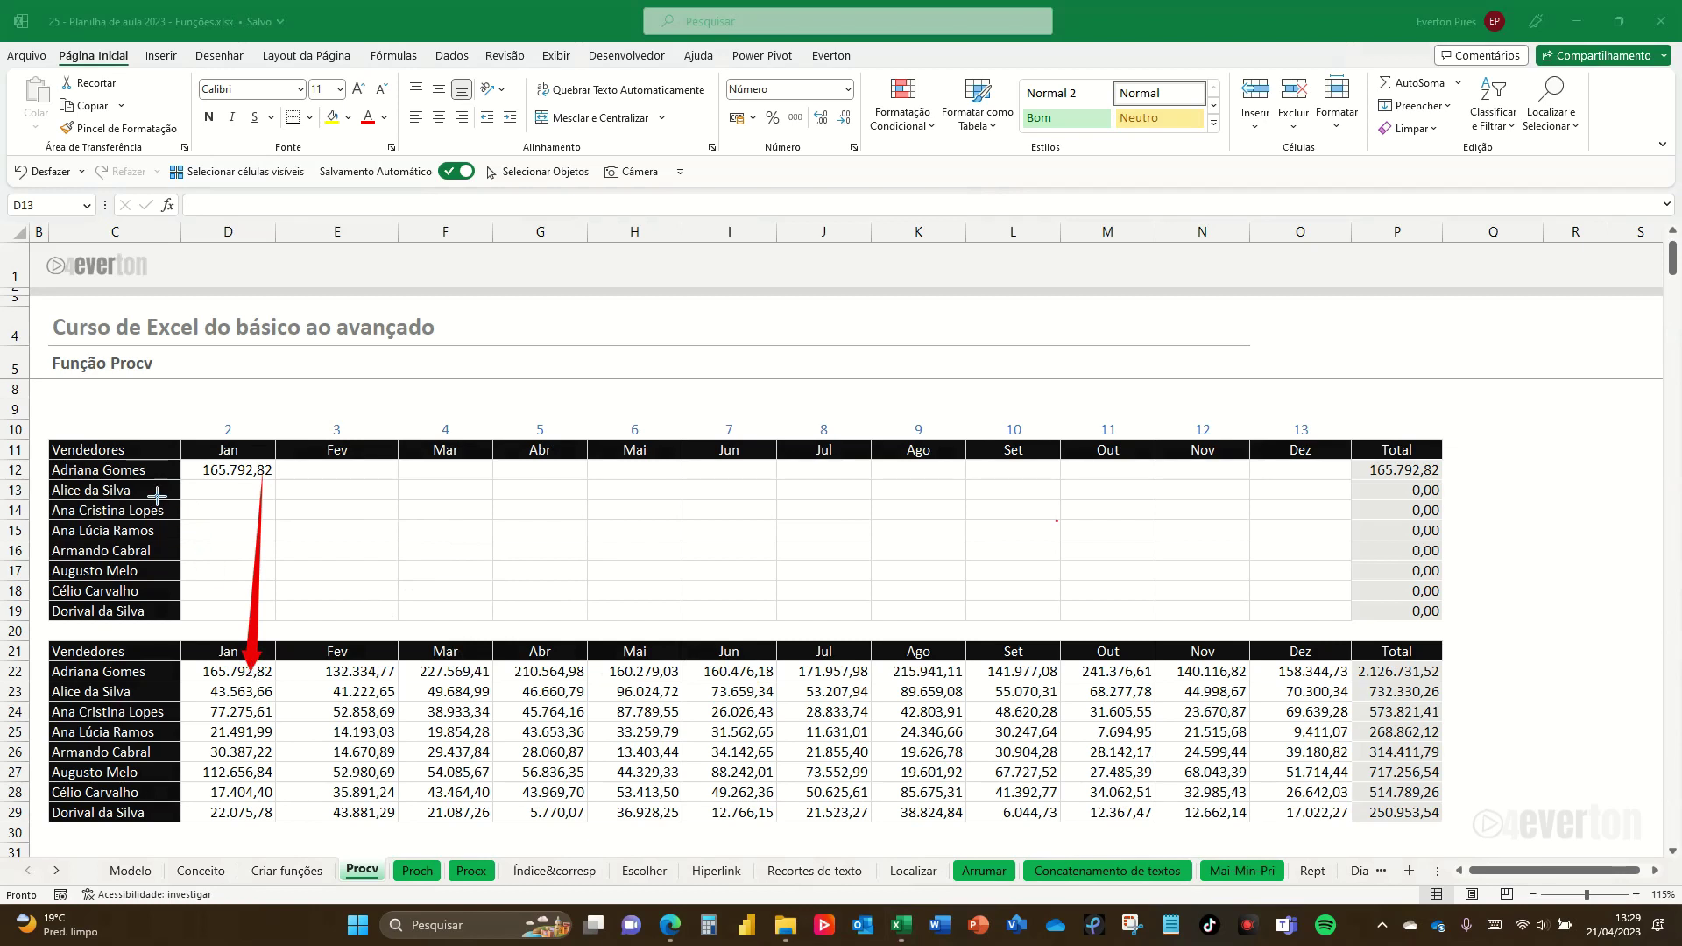
pyautogui.moveTo(149, 473); pyautogui.dragTo(146, 671)
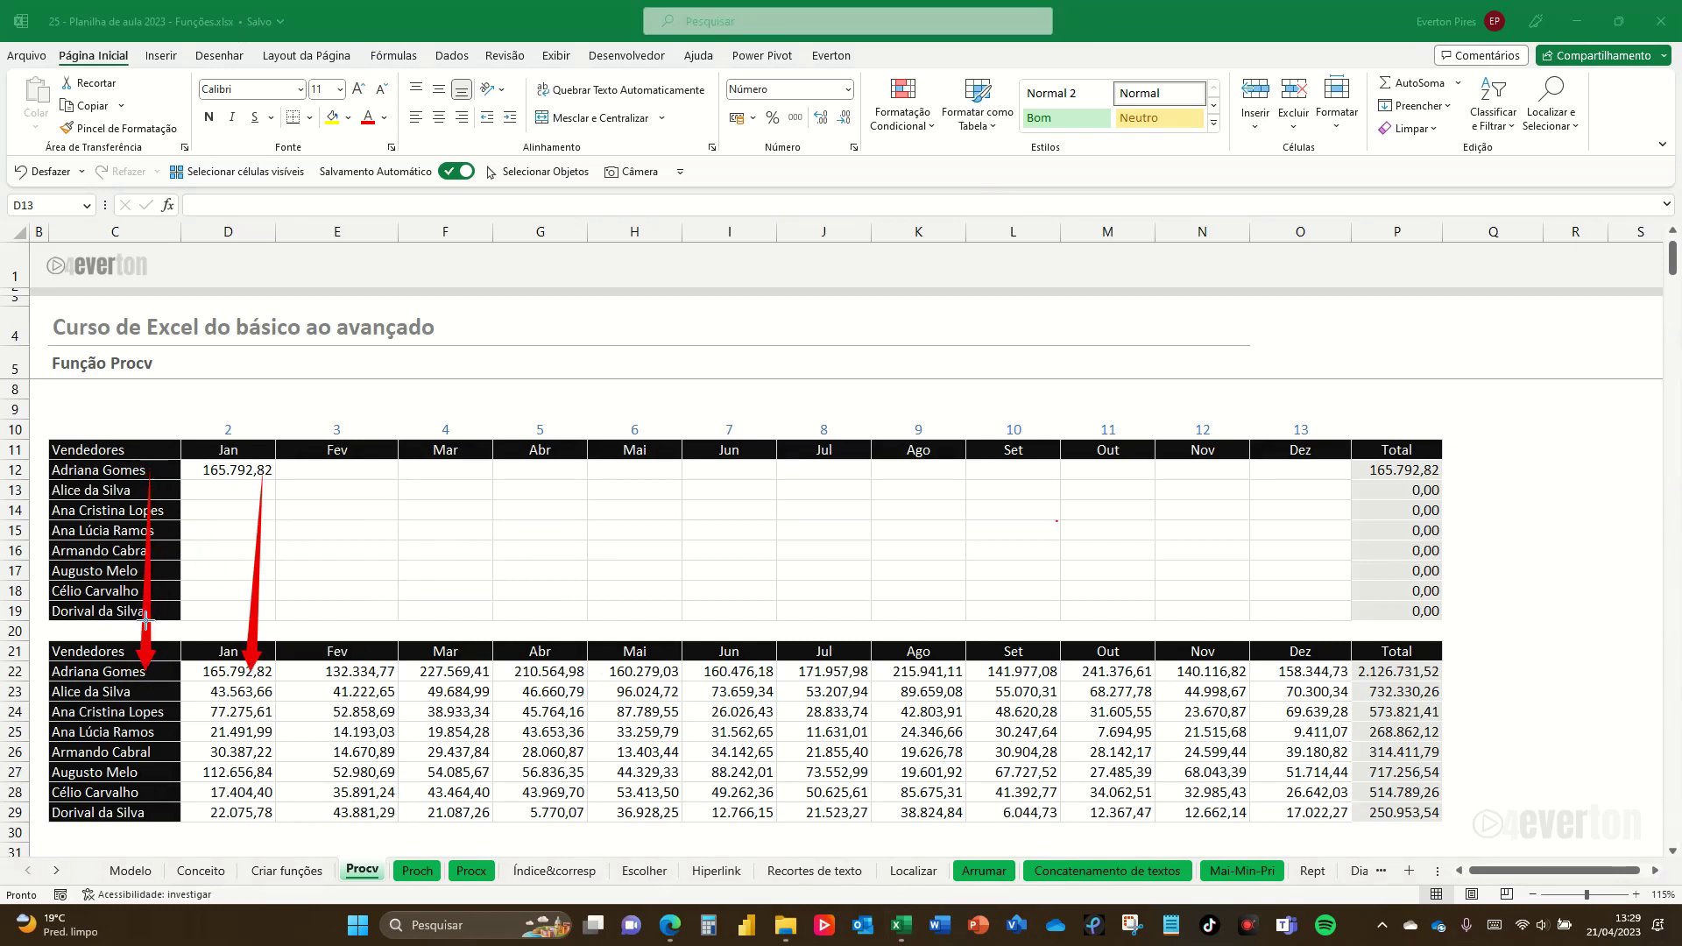
pyautogui.press('Escape')
pyautogui.click(252, 473)
pyautogui.hotkey('ctrl', 'c')
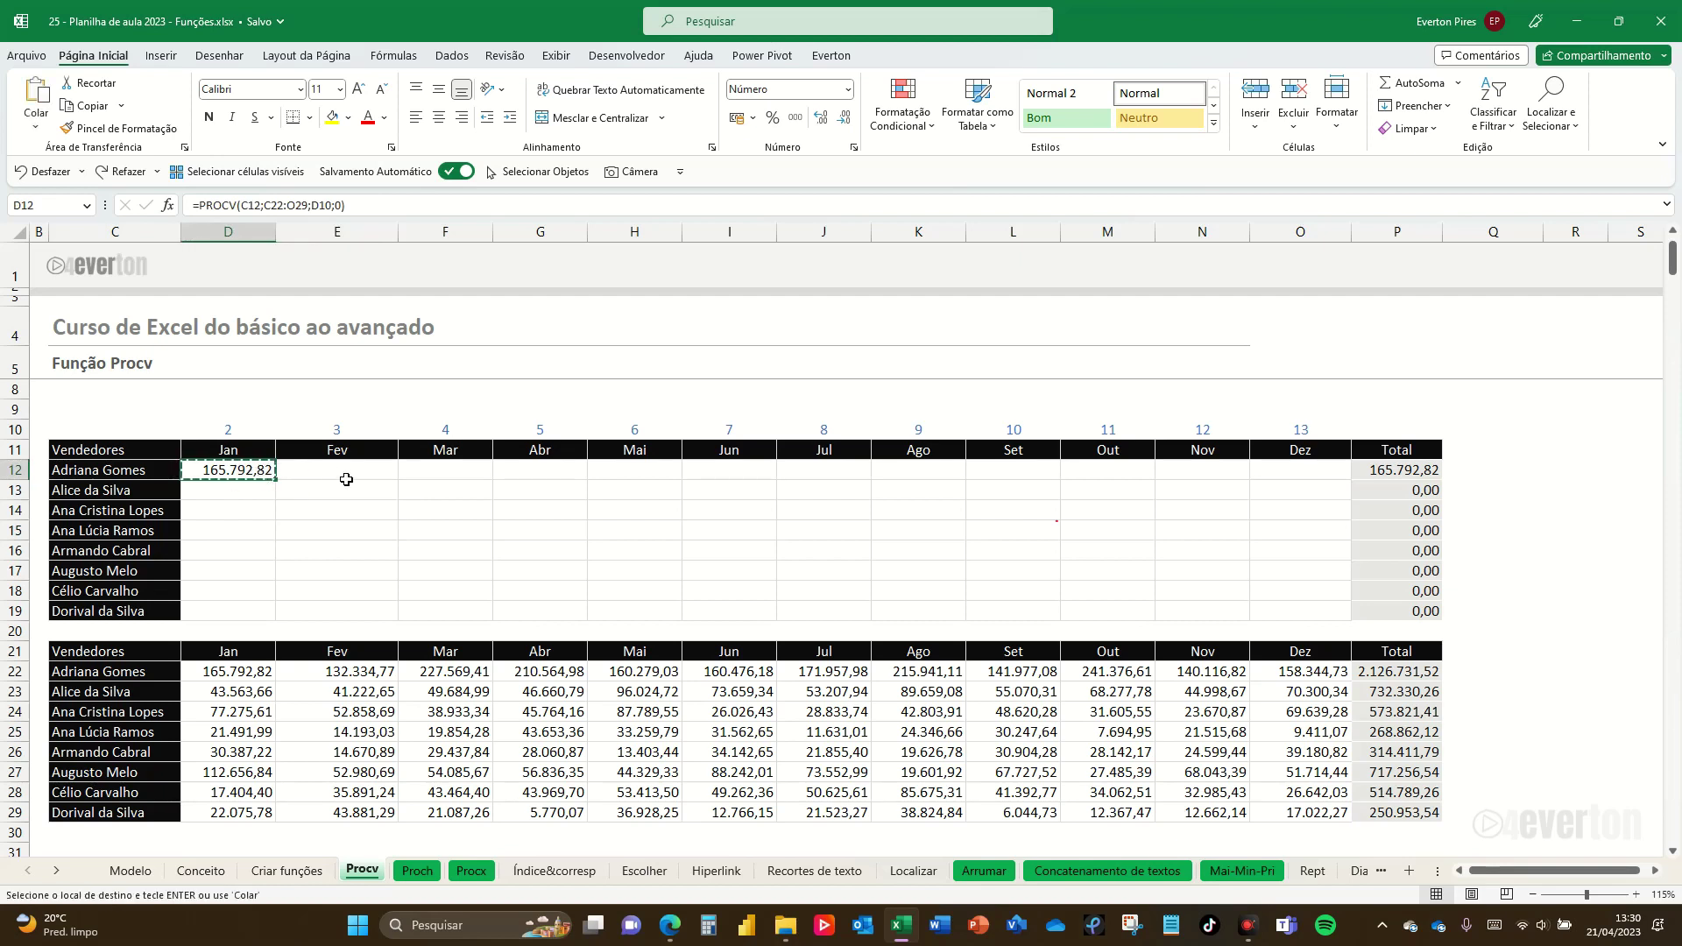
pyautogui.moveTo(346, 479); pyautogui.dragTo(1337, 605)
pyautogui.keyDown('ctrl'); pyautogui.click(244, 488); pyautogui.keyUp('ctrl')
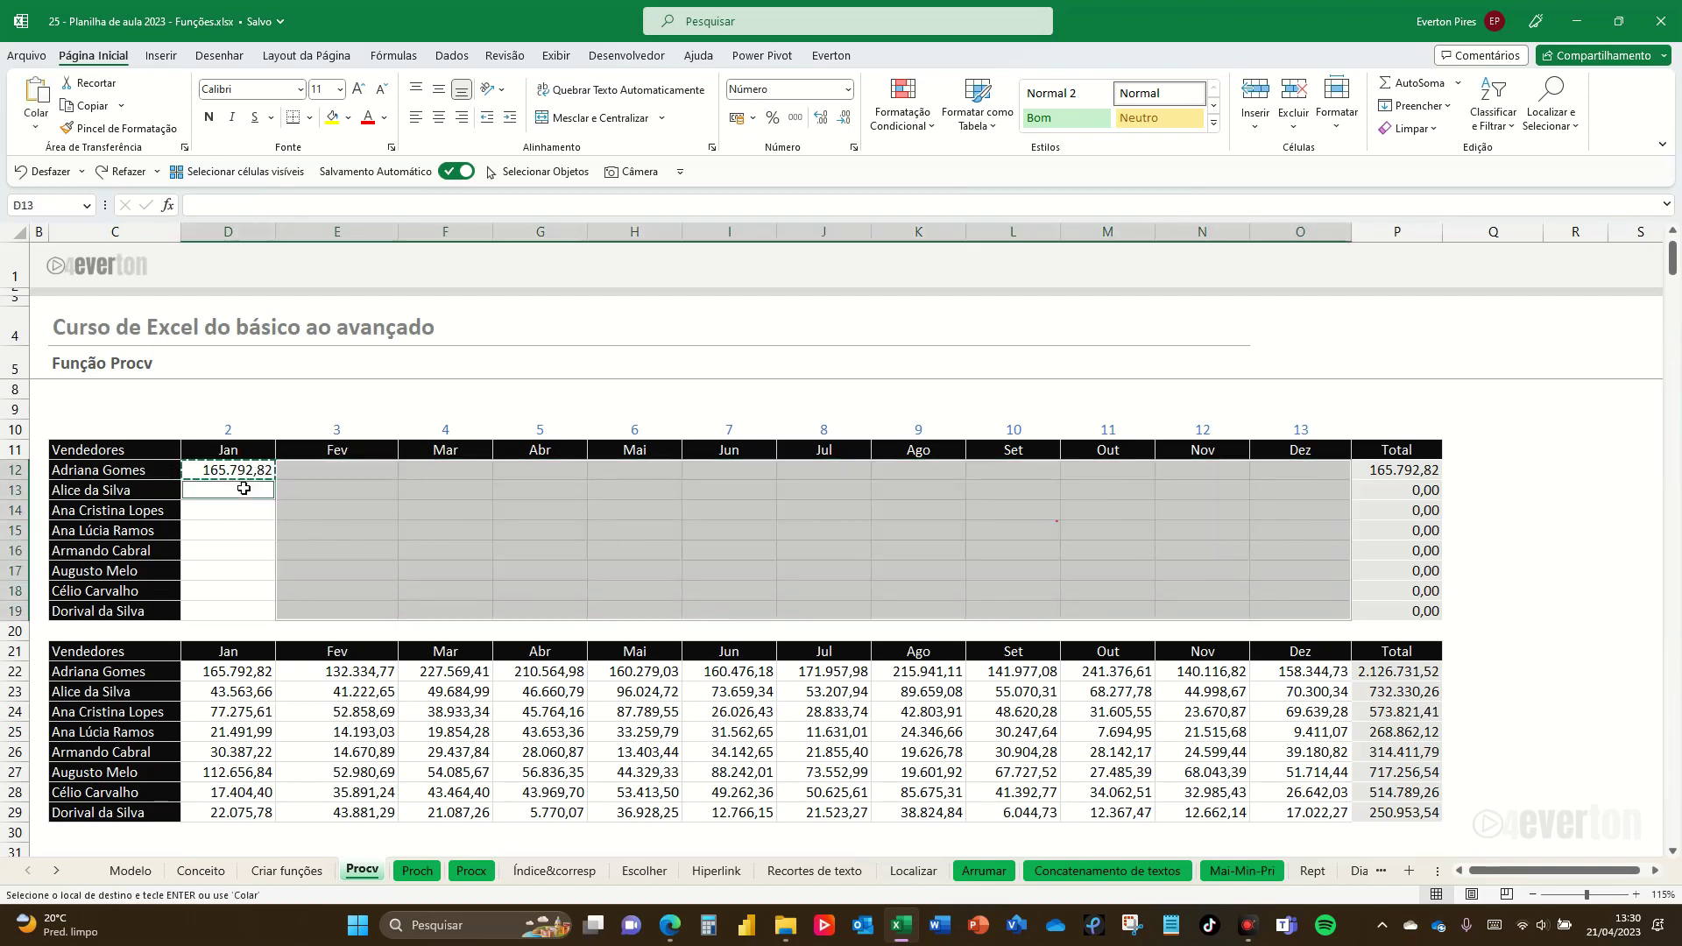
pyautogui.moveTo(243, 488); pyautogui.dragTo(245, 610)
pyautogui.press('Return')
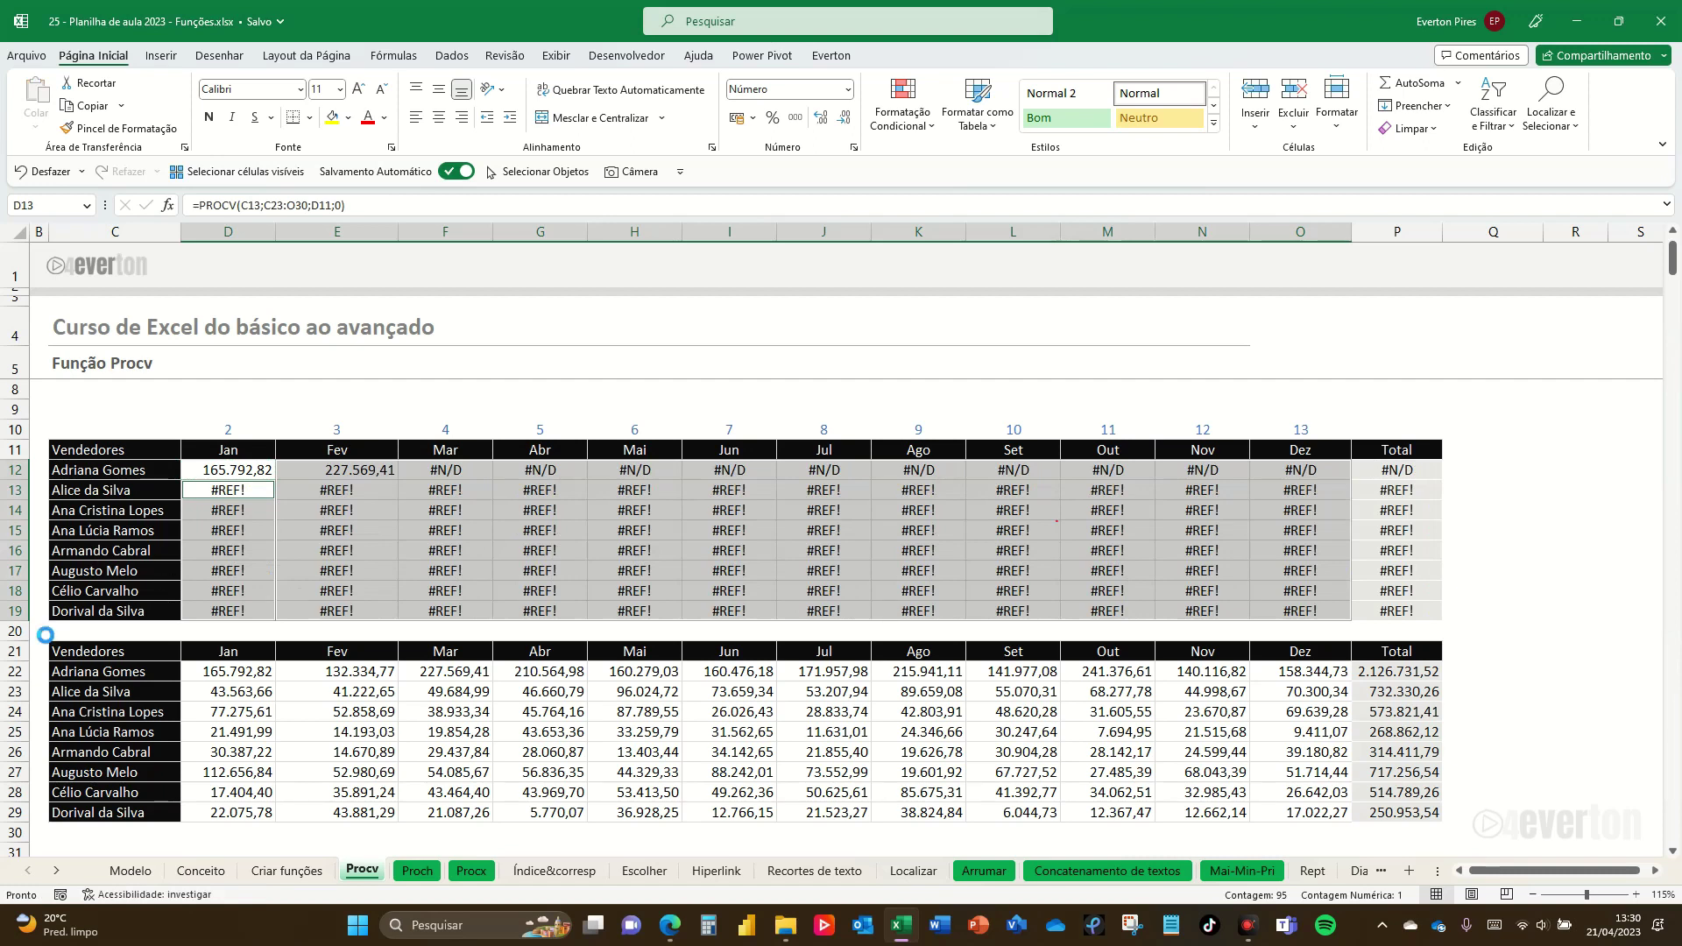
pyautogui.hotkey('ctrl', 'z')
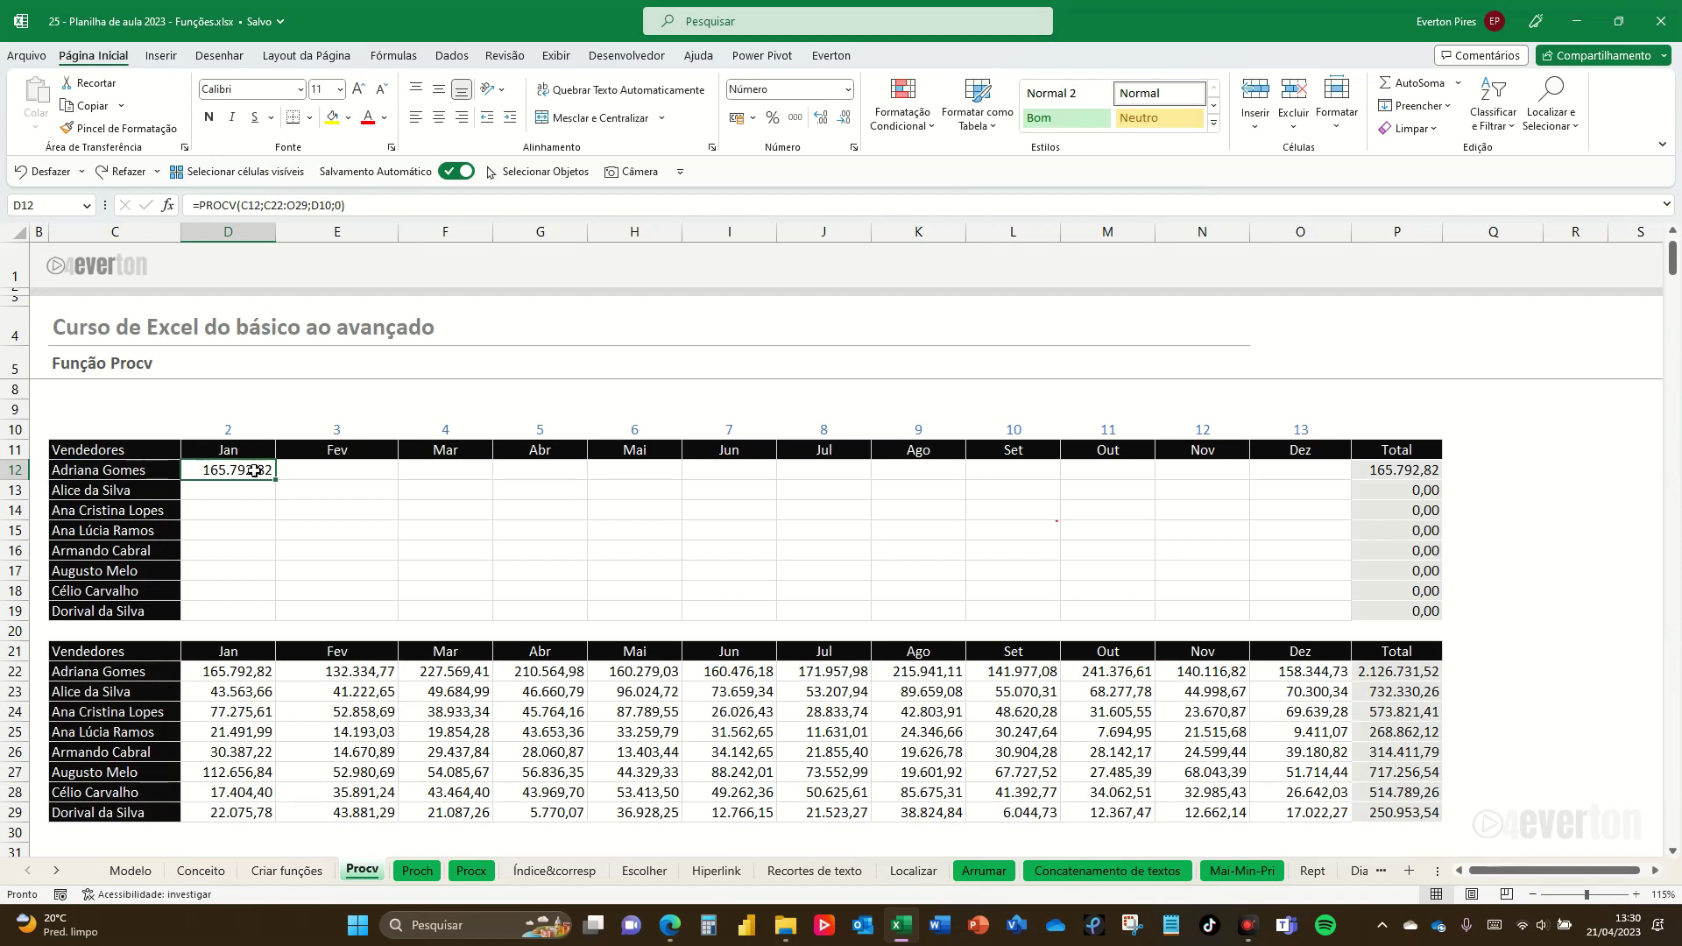
# Step: Change D12's references to D$10, $C12 and $C$22:$O$29 using F4
pyautogui.doubleClick(240, 470)
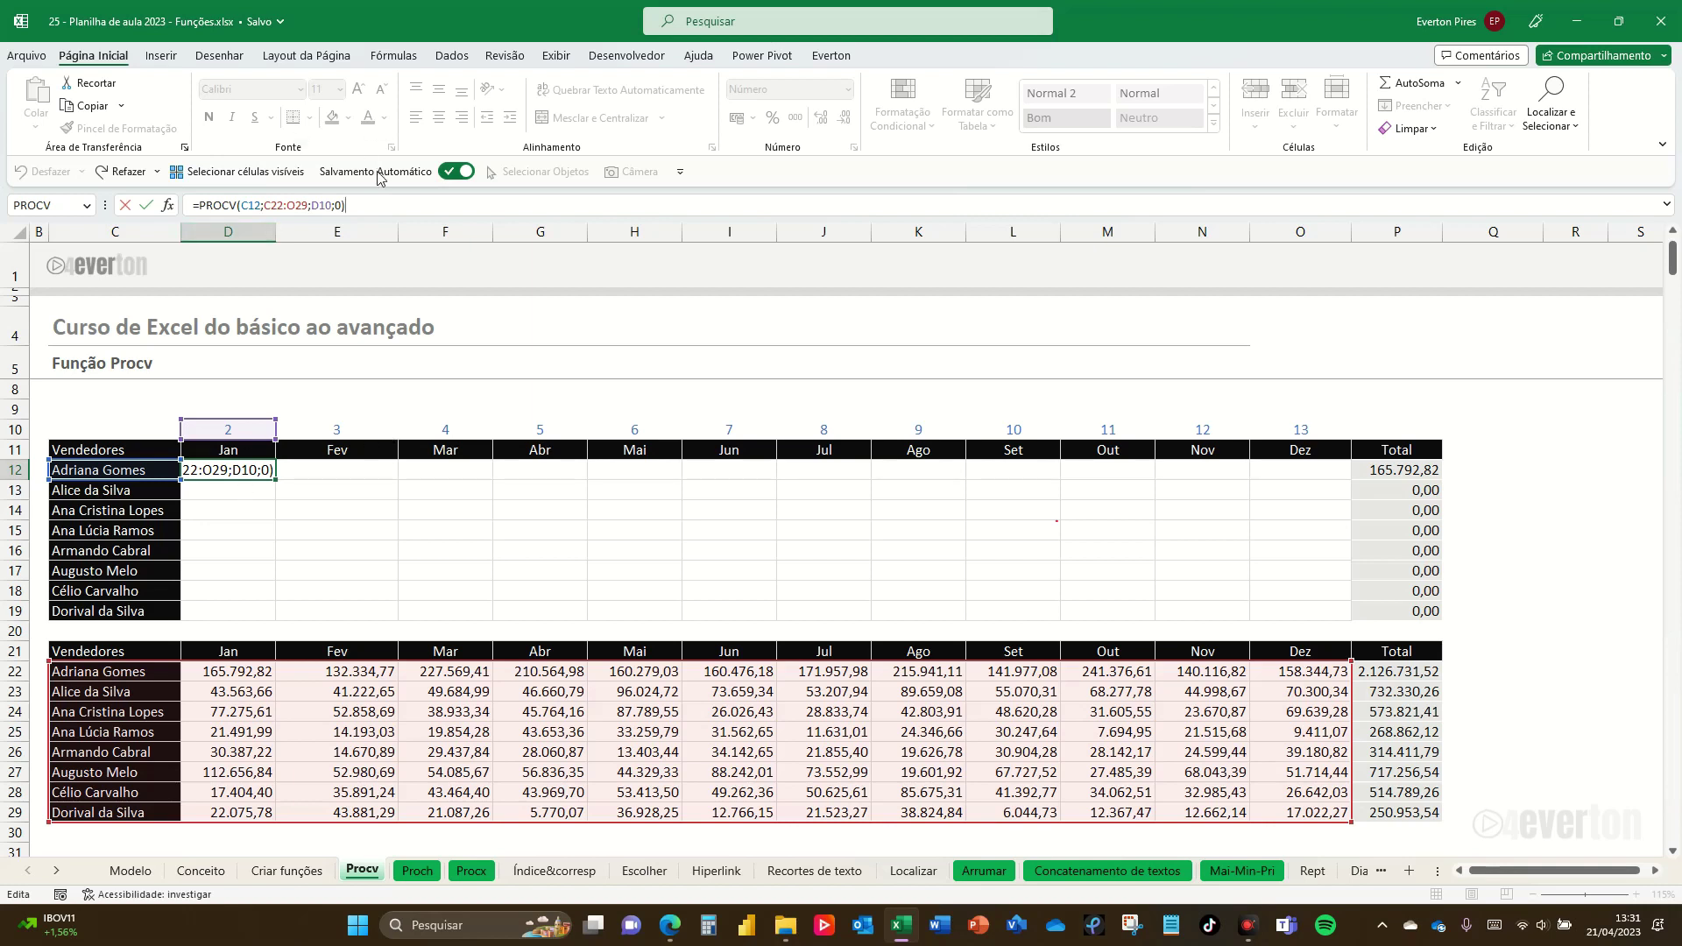
pyautogui.click(317, 205)
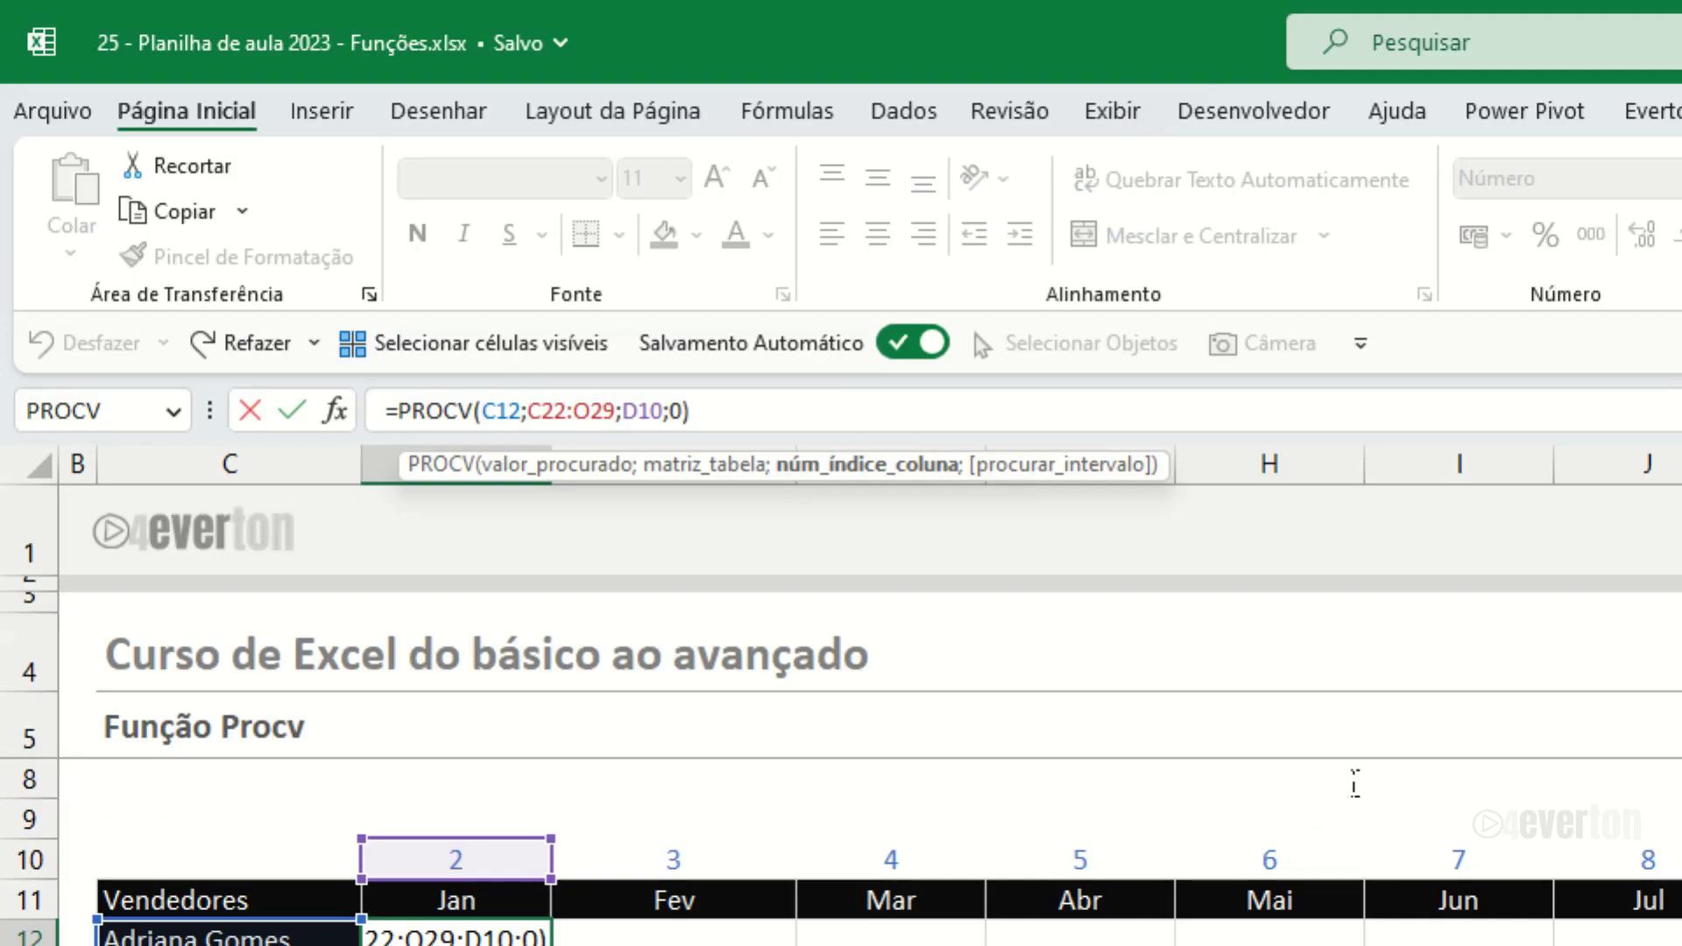
pyautogui.press('F4')
pyautogui.press('F4')
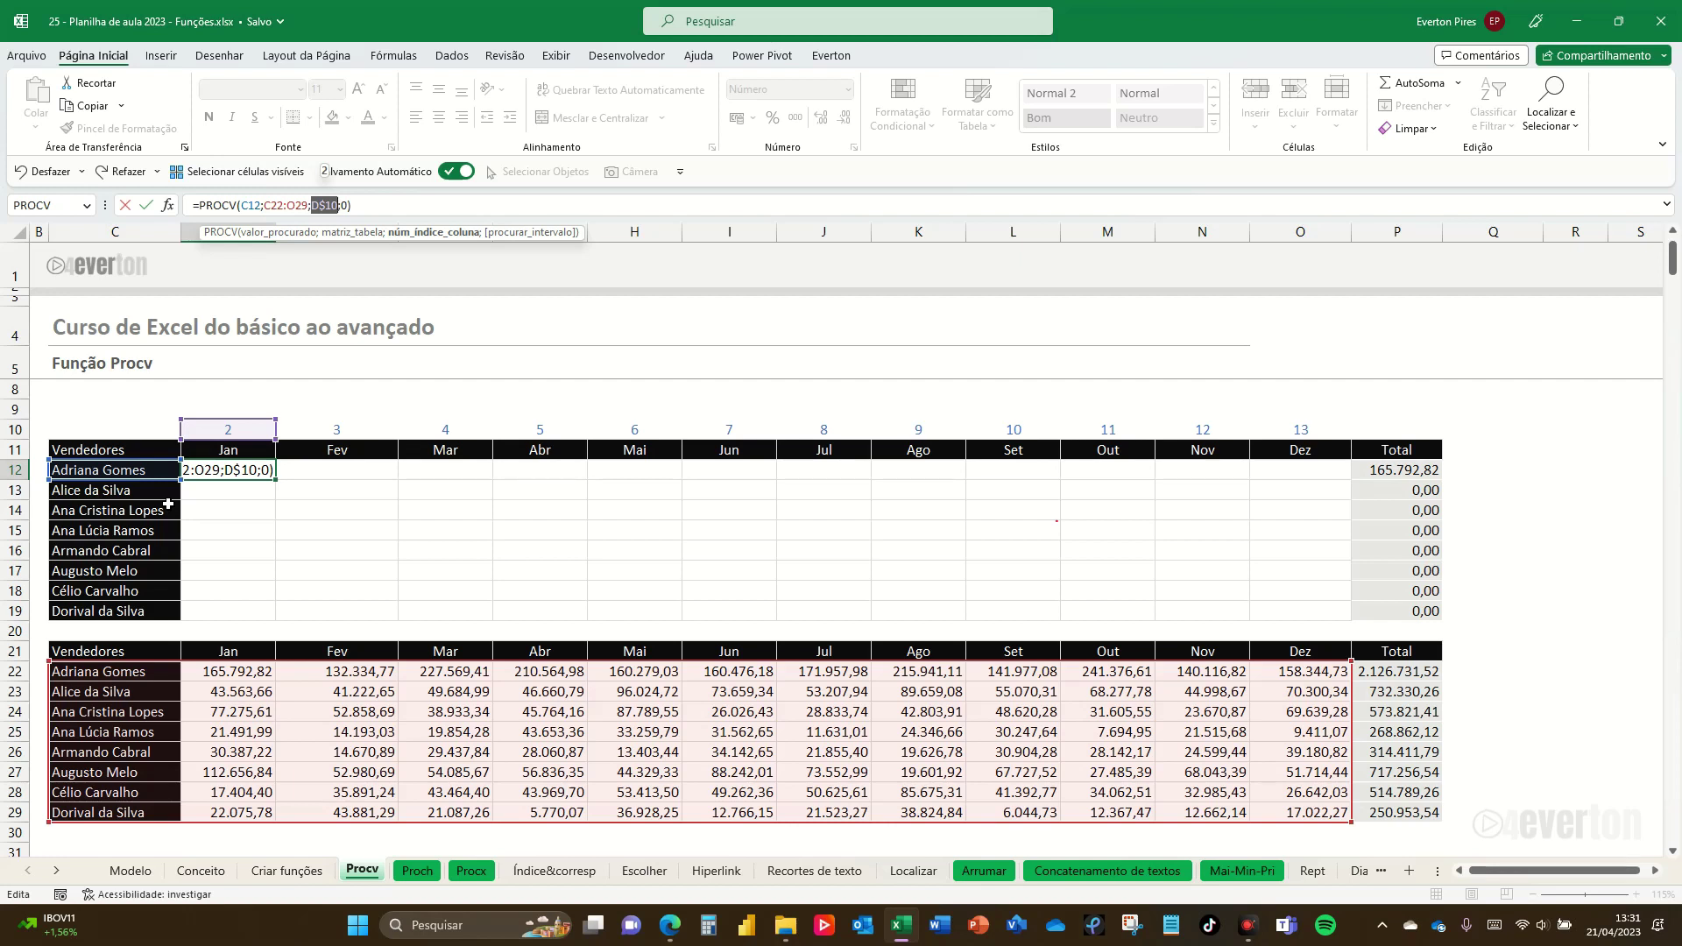
pyautogui.click(250, 204)
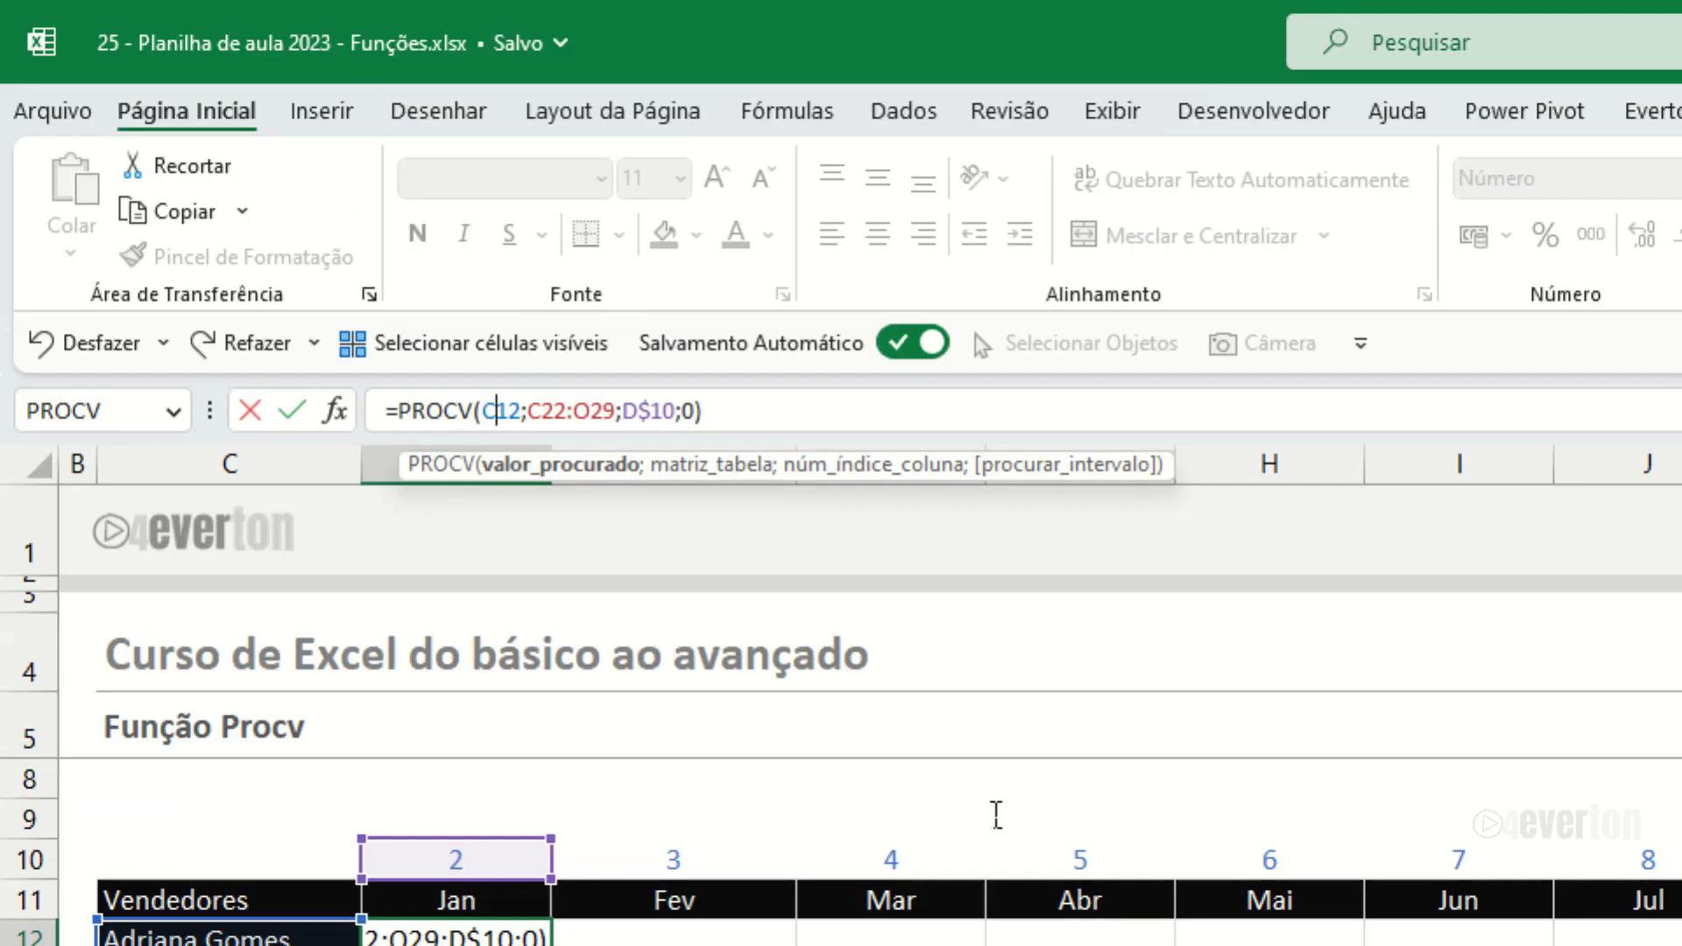
pyautogui.press('F4')
pyautogui.press('F4')
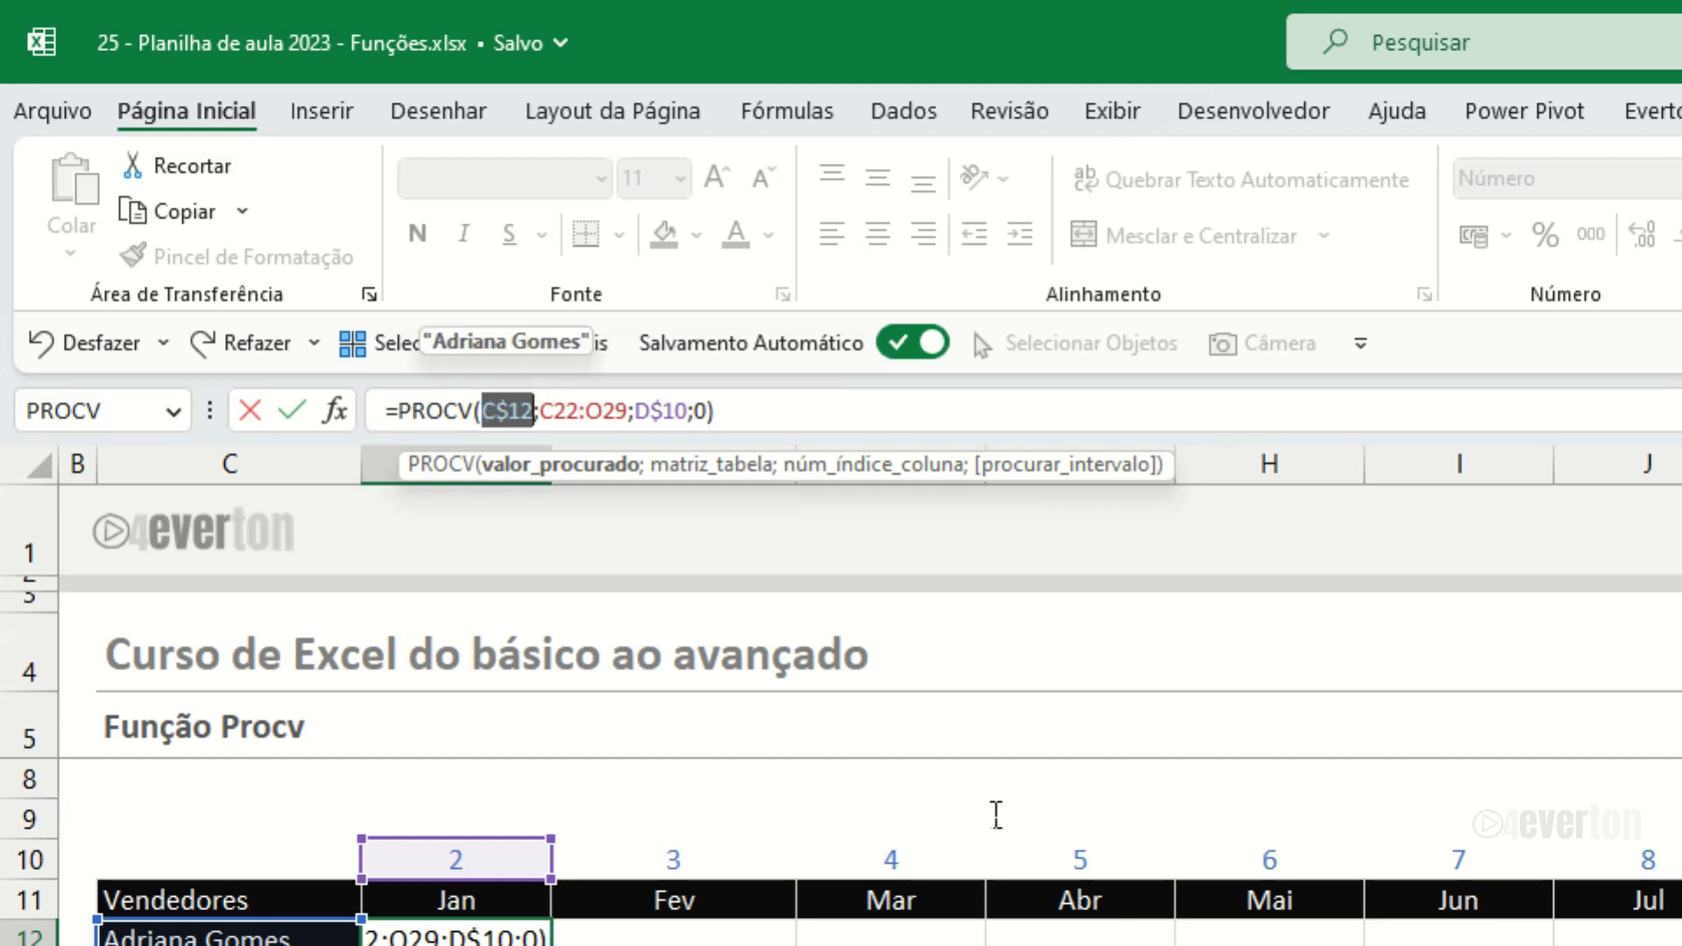
pyautogui.press('F4')
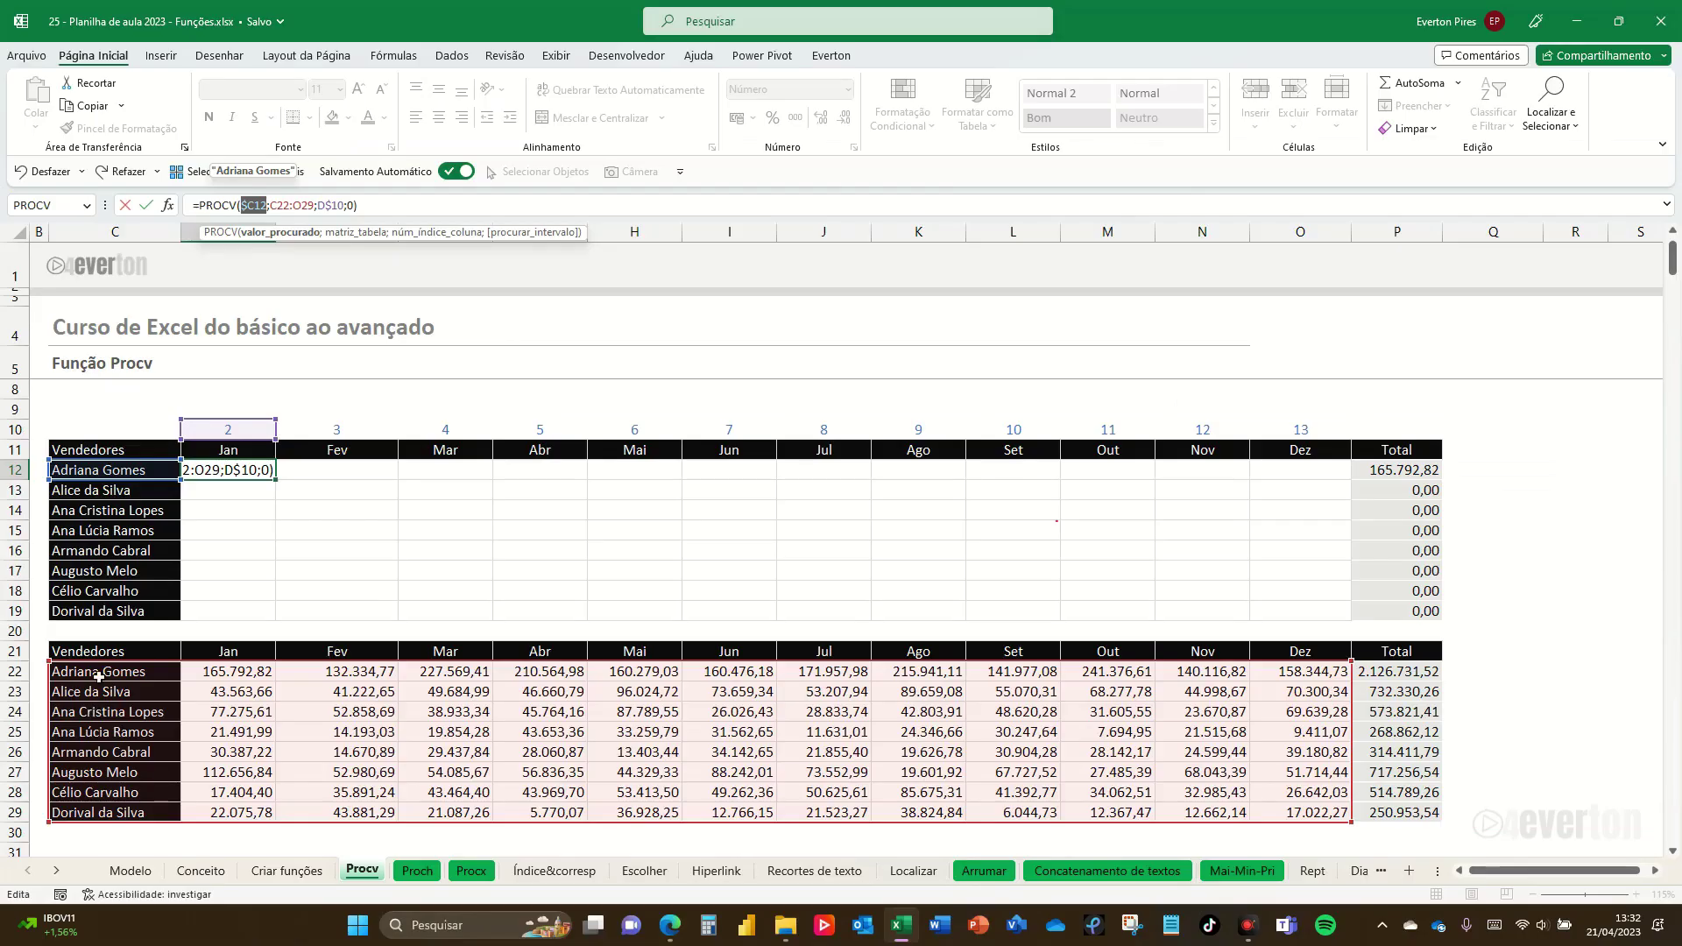
pyautogui.doubleClick(301, 204)
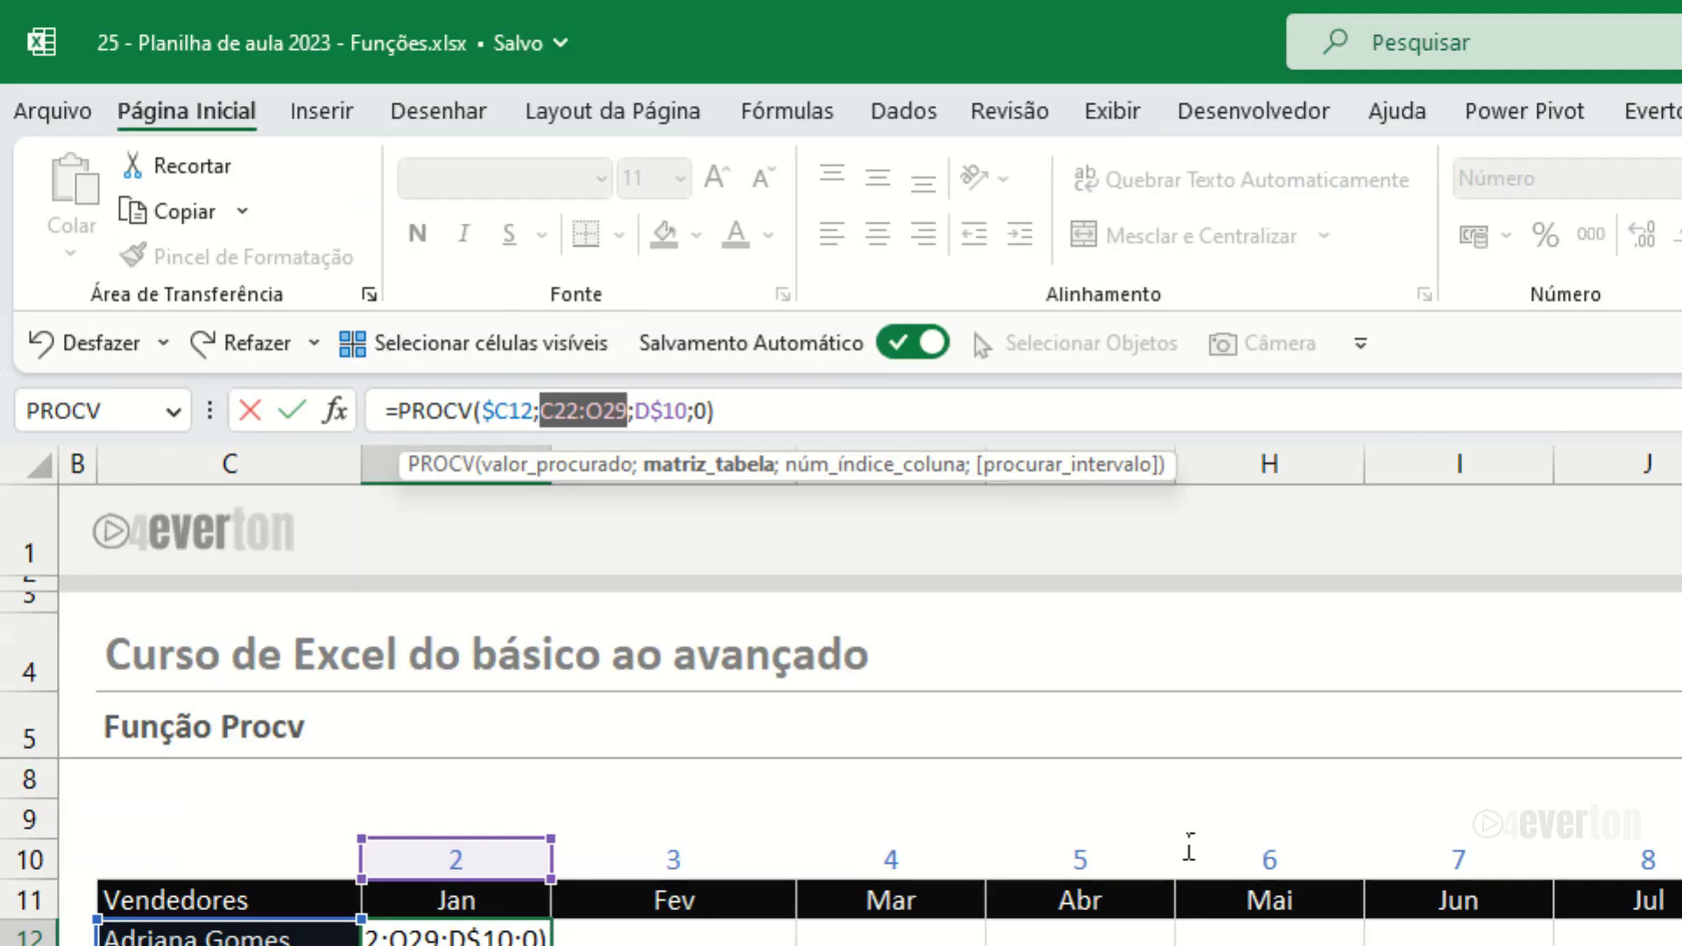
pyautogui.press('F4')
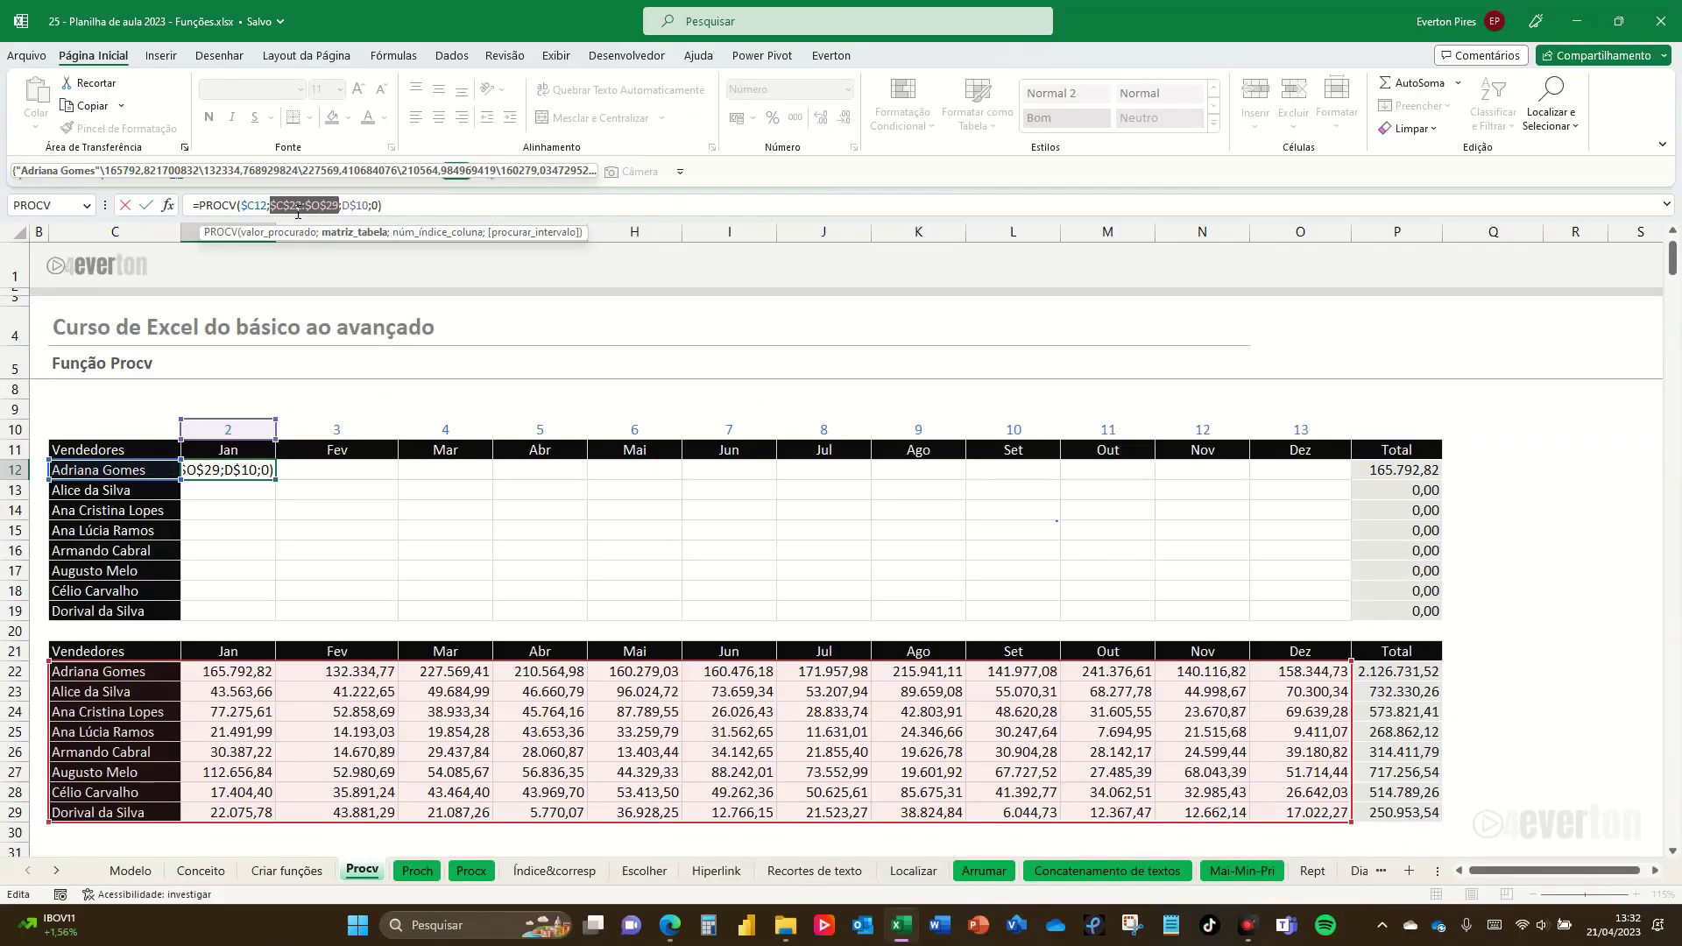
pyautogui.press('Return')
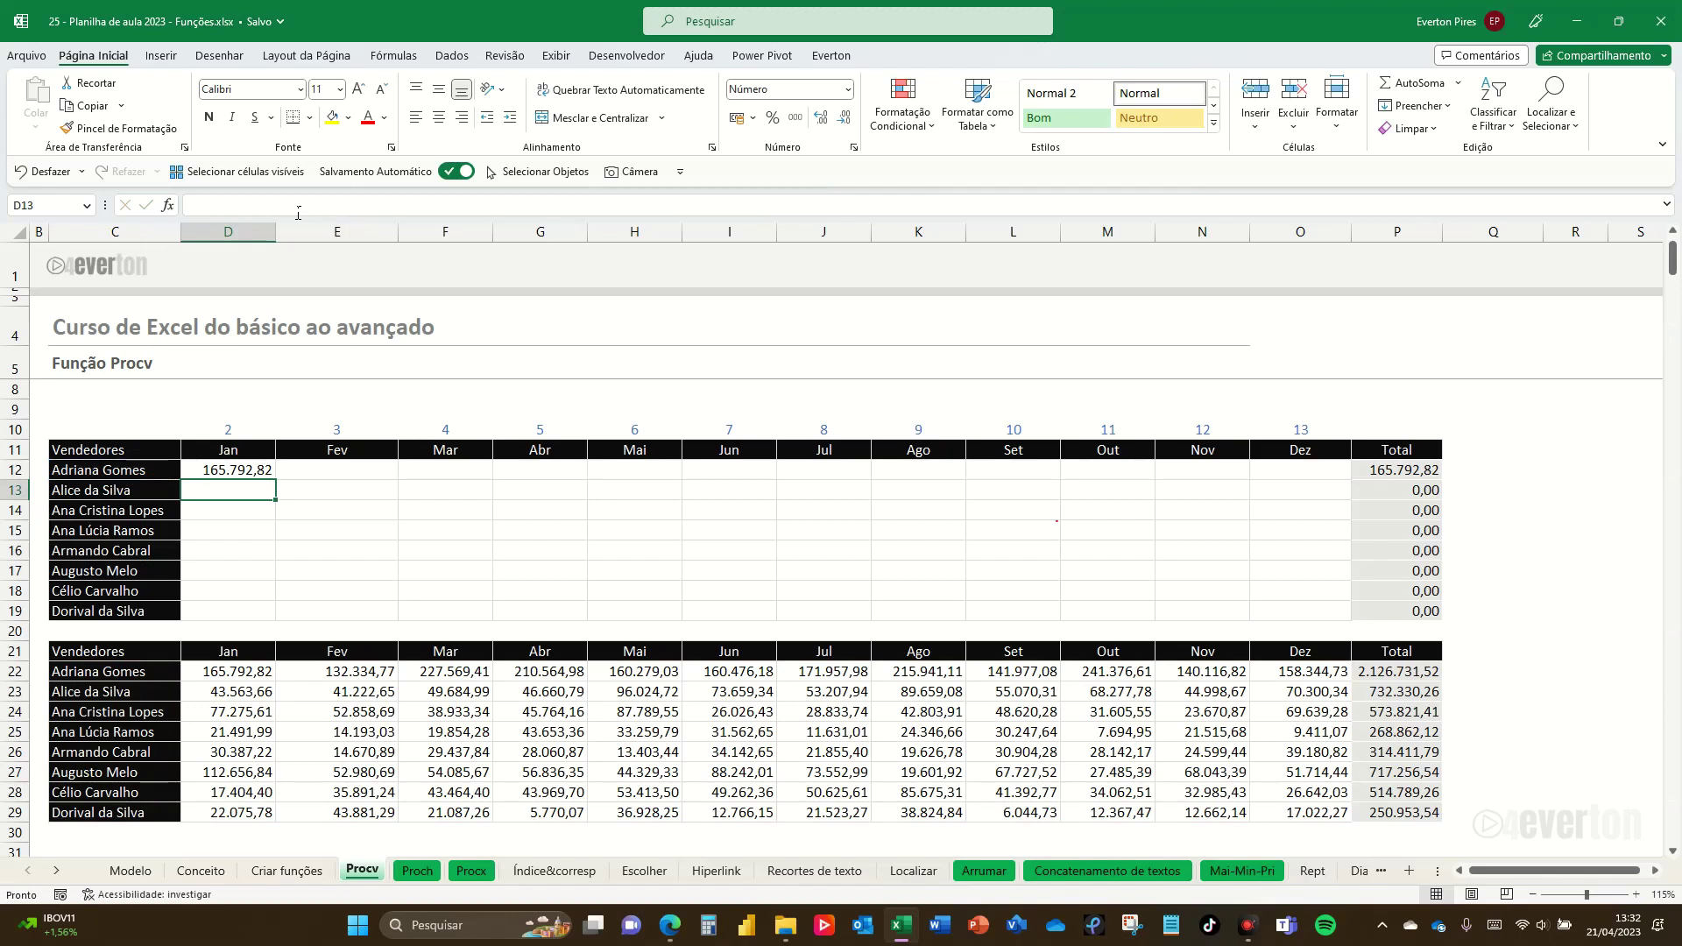
# Step: Copy D12 and paste only its formula across D12:O19 with Paste Special Fórmulas
pyautogui.press('Up')
pyautogui.hotkey('ctrl', 'c')
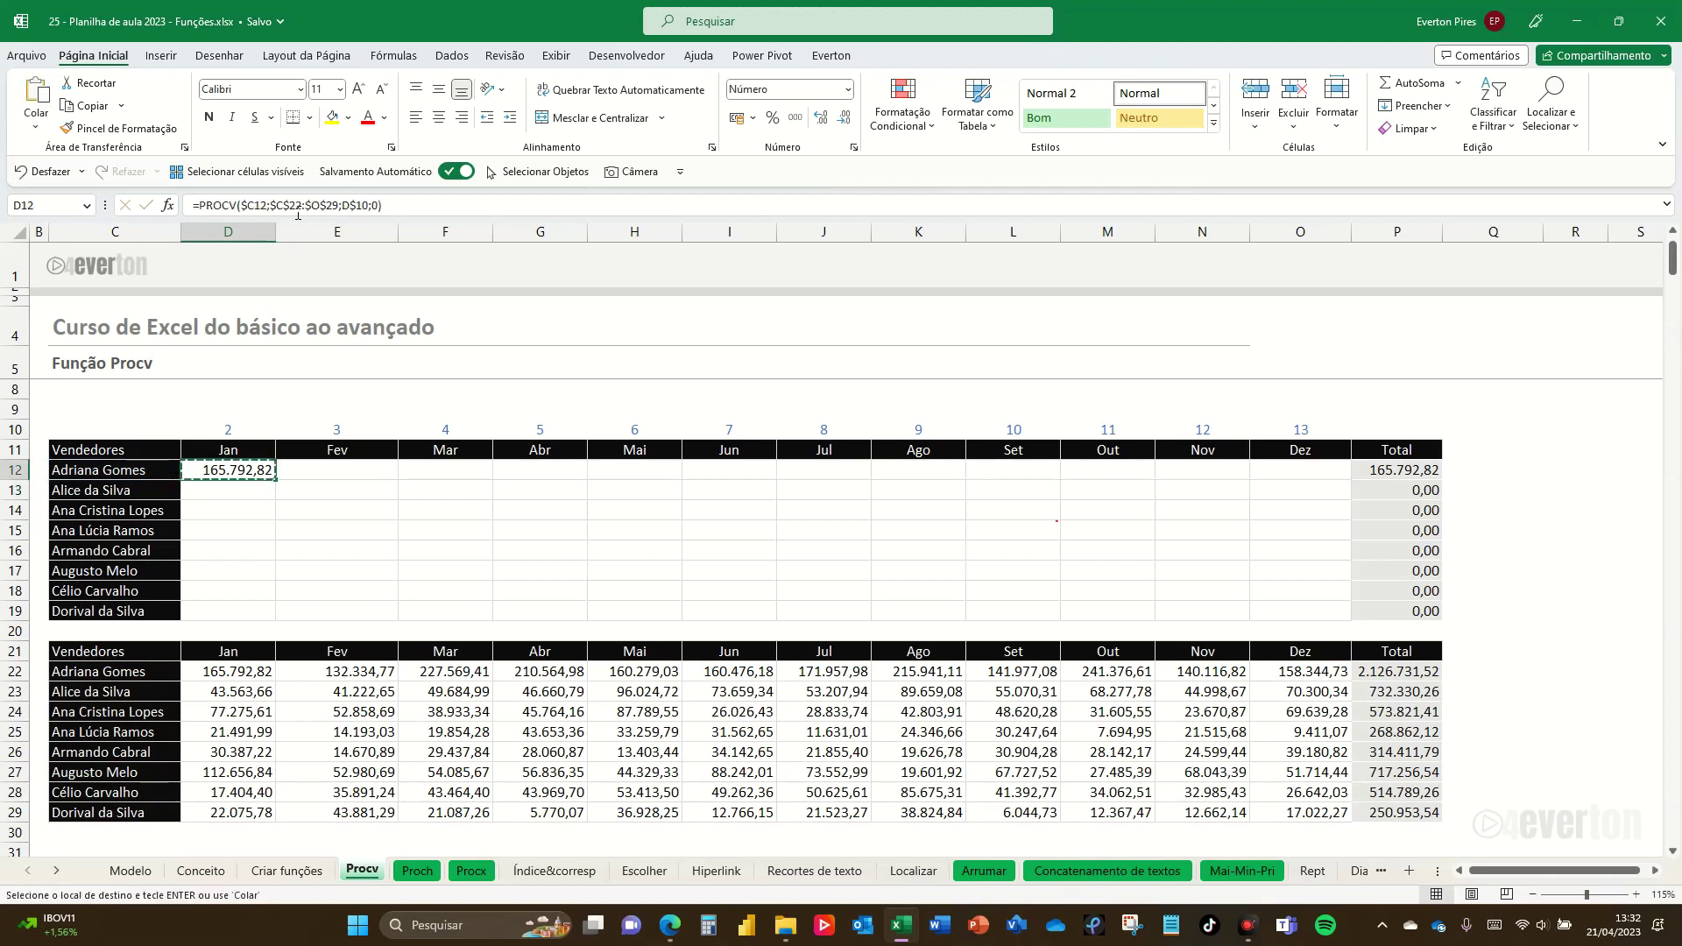
pyautogui.press('Right')
pyautogui.hotkey('shift', 'Right')
pyautogui.hotkey('shift', 'Right')
pyautogui.hotkey('shift', 'Right')
pyautogui.hotkey('shift', 'Right')
pyautogui.hotkey('shift', 'Right')
pyautogui.hotkey('shift', 'Right')
pyautogui.hotkey('shift', 'Right')
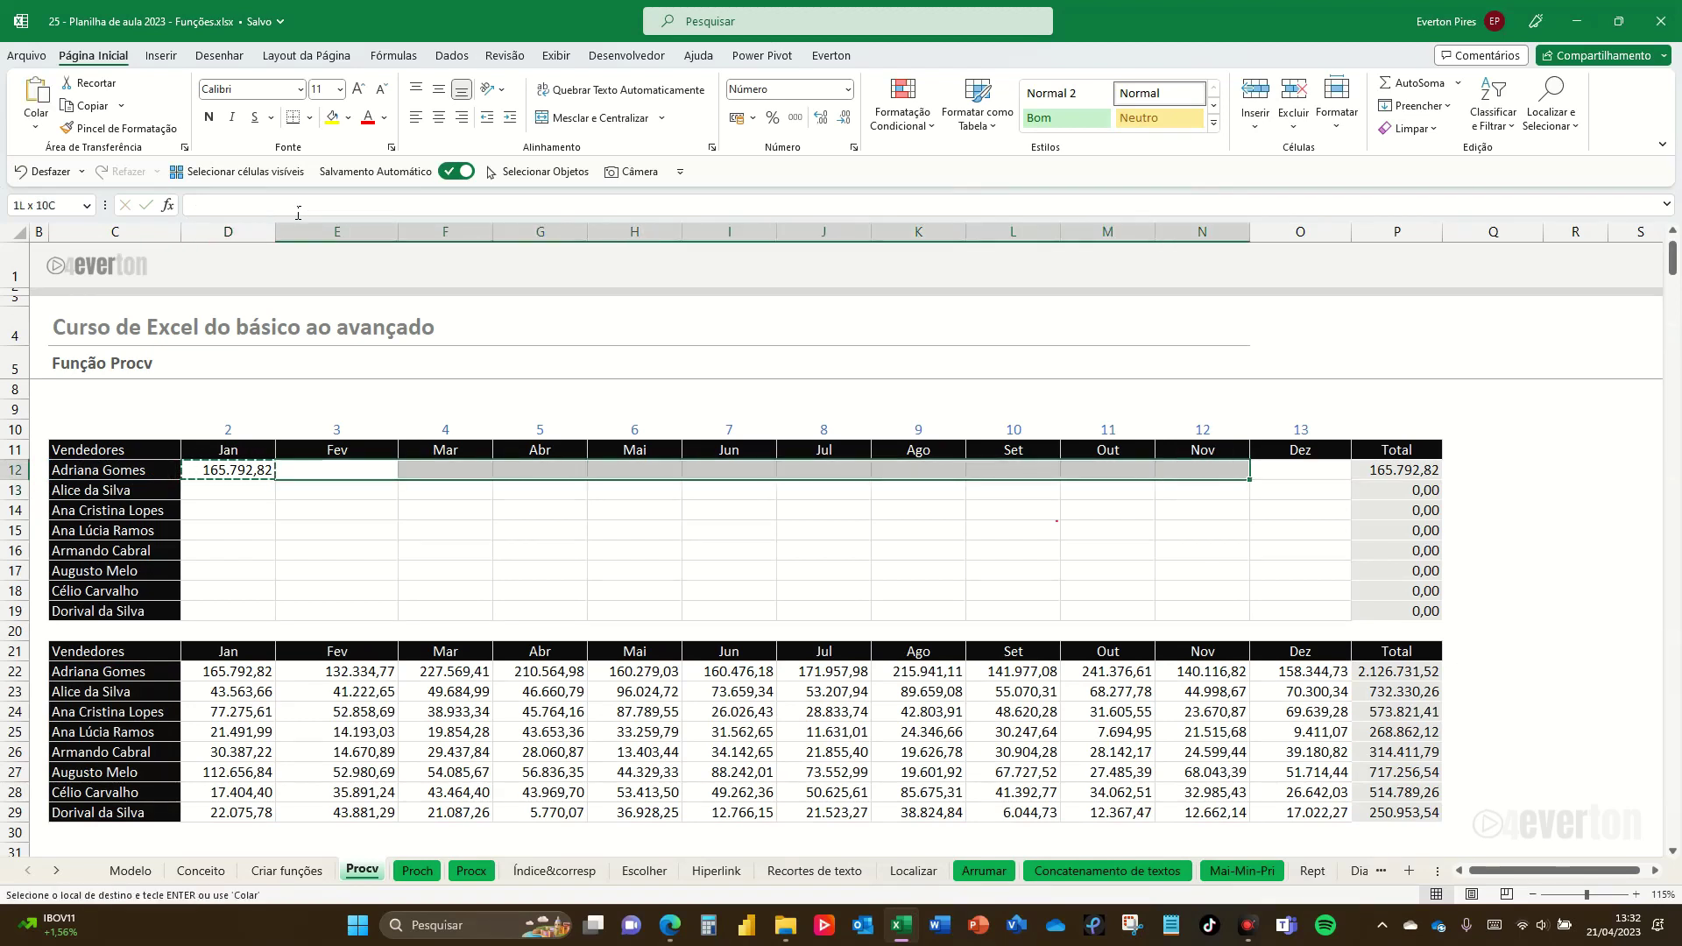
pyautogui.hotkey('shift', 'Right')
pyautogui.moveTo(228, 490)
pyautogui.mouseDown()
pyautogui.moveTo(1096, 627)
pyautogui.moveTo(1274, 606)
pyautogui.mouseUp()
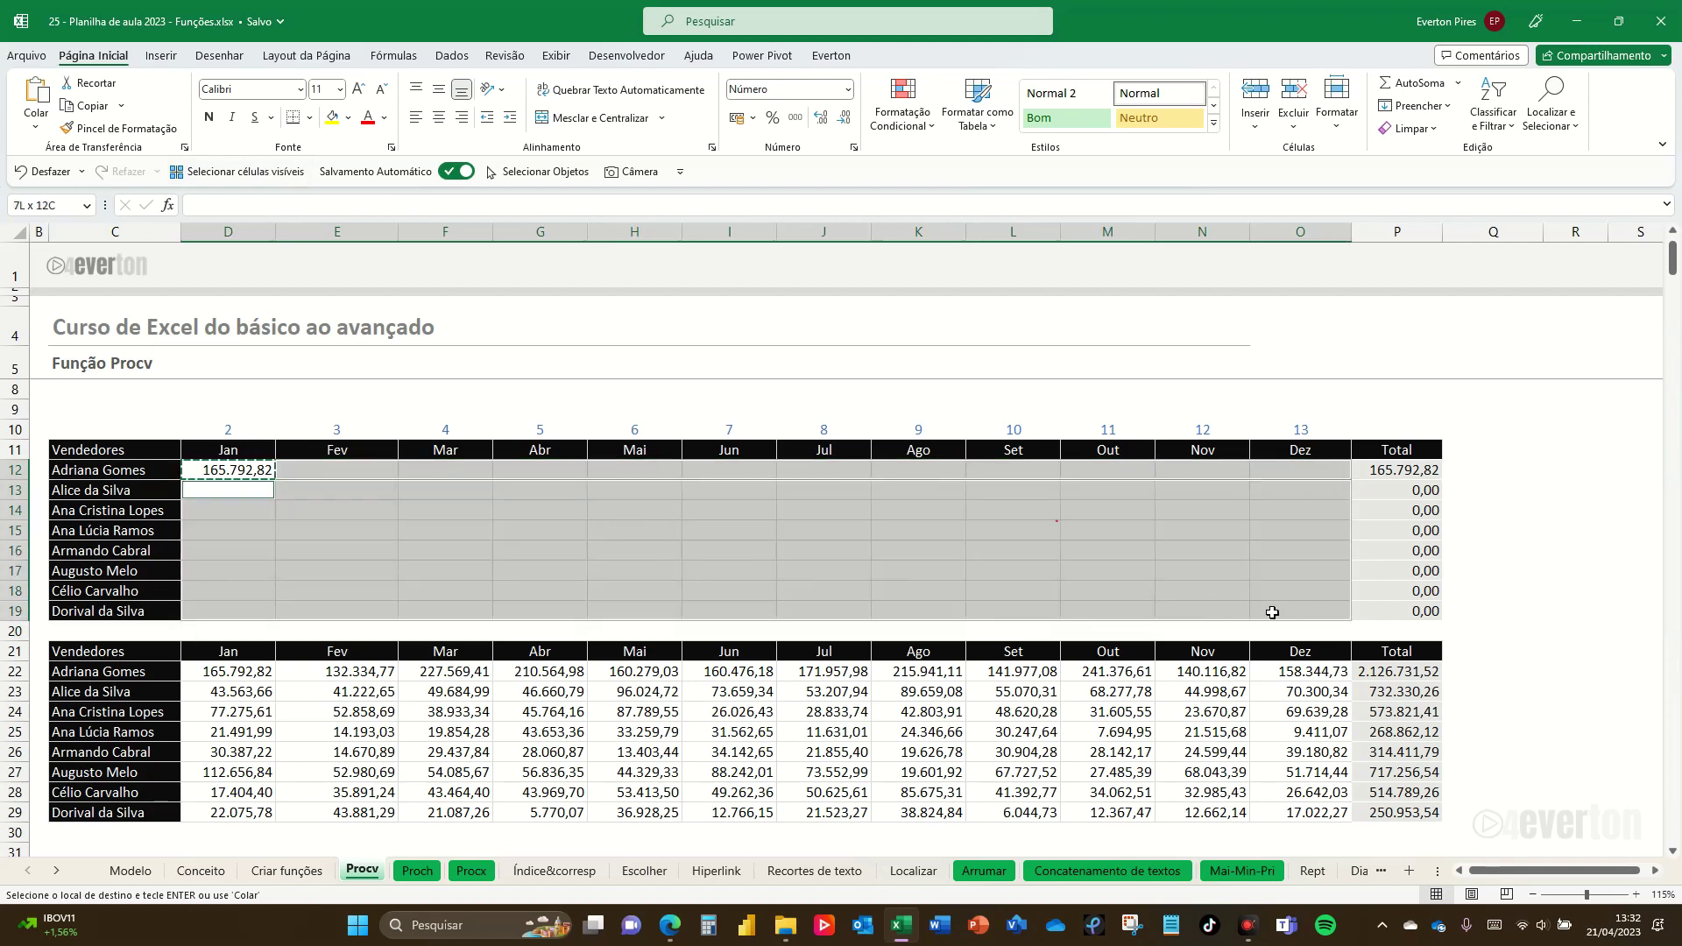
pyautogui.hotkey('ctrl', 'alt', 'v')
pyautogui.press('f')
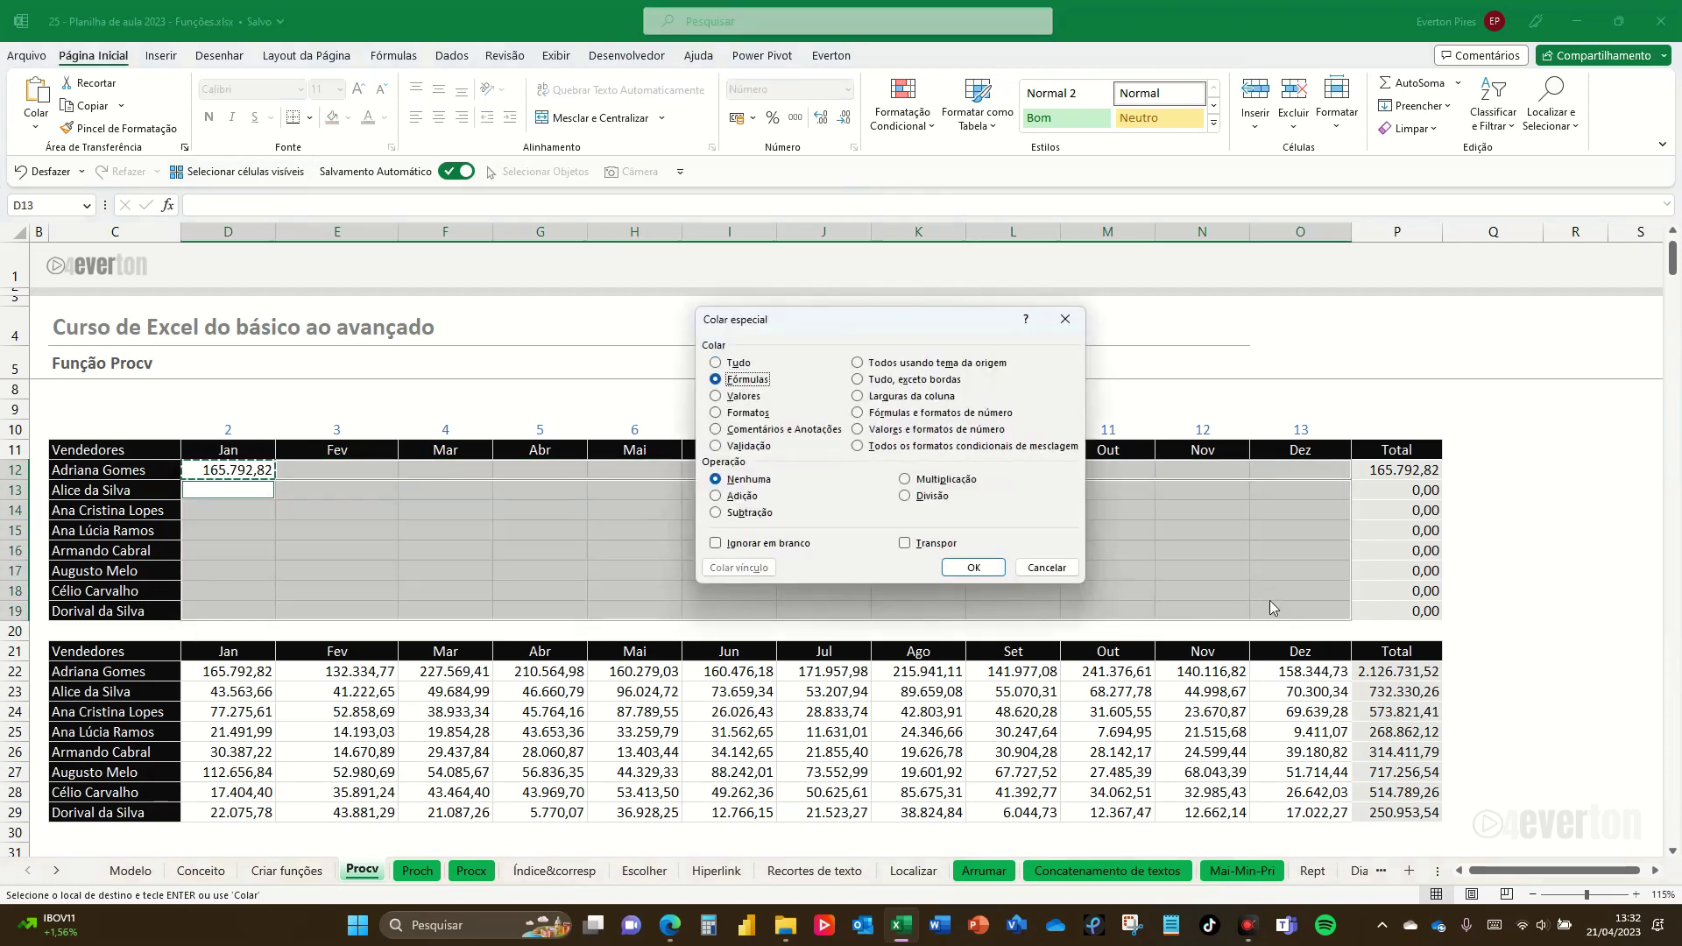
pyautogui.press('Return')
pyautogui.press('Escape')
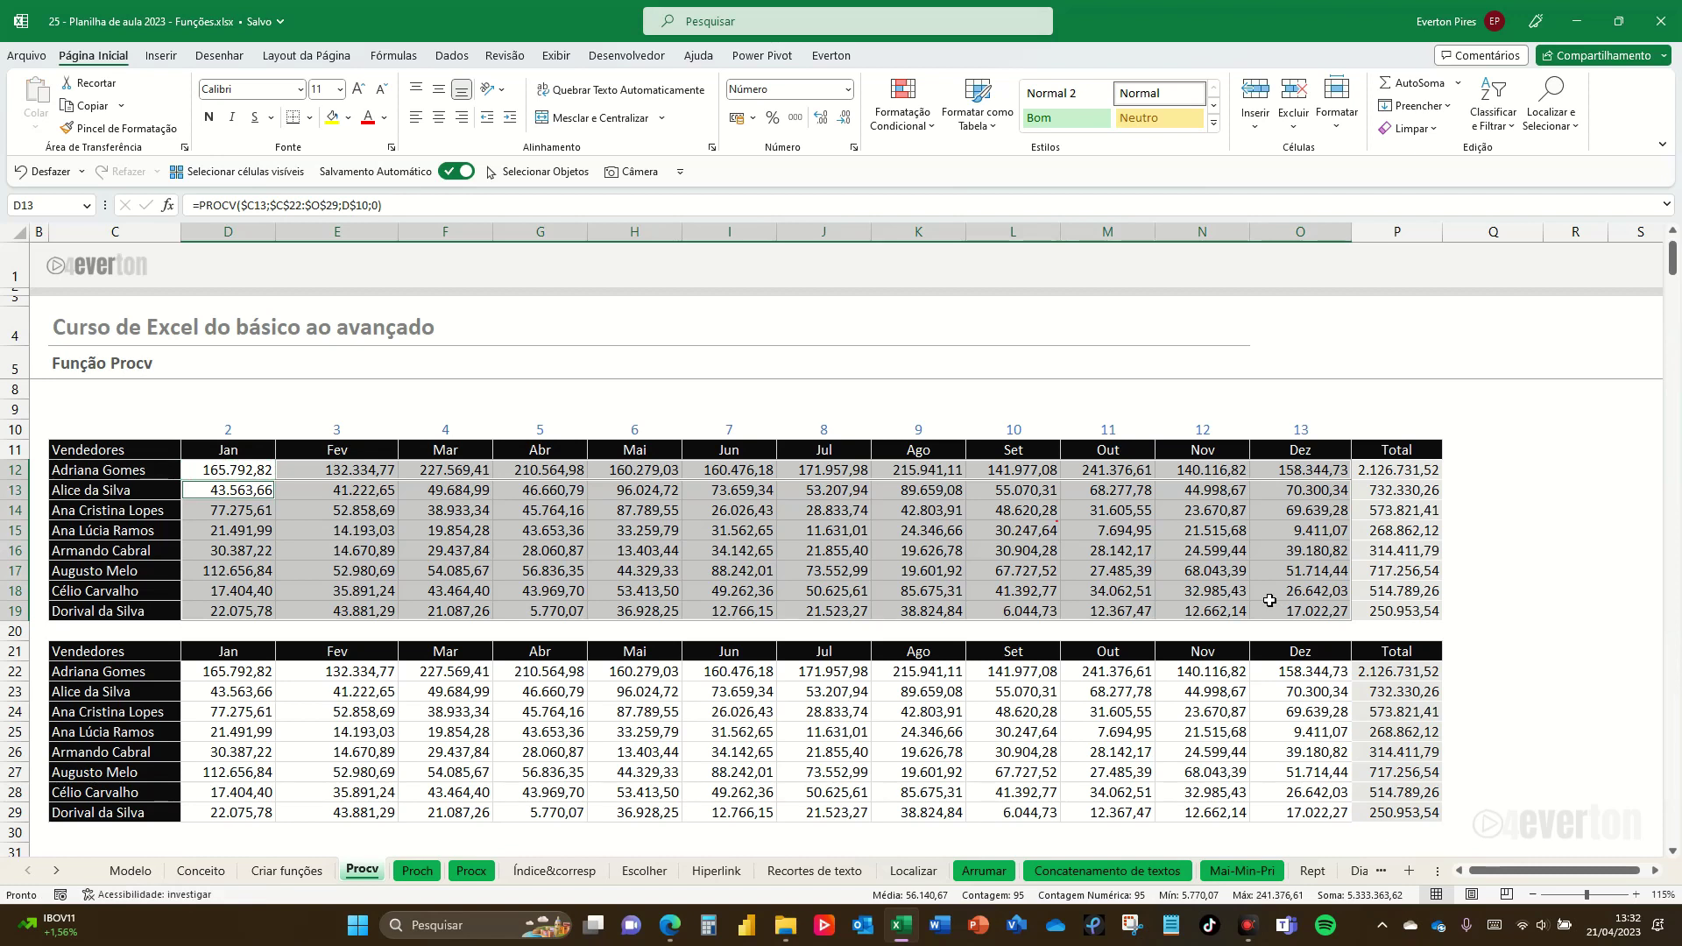
pyautogui.click(447, 553)
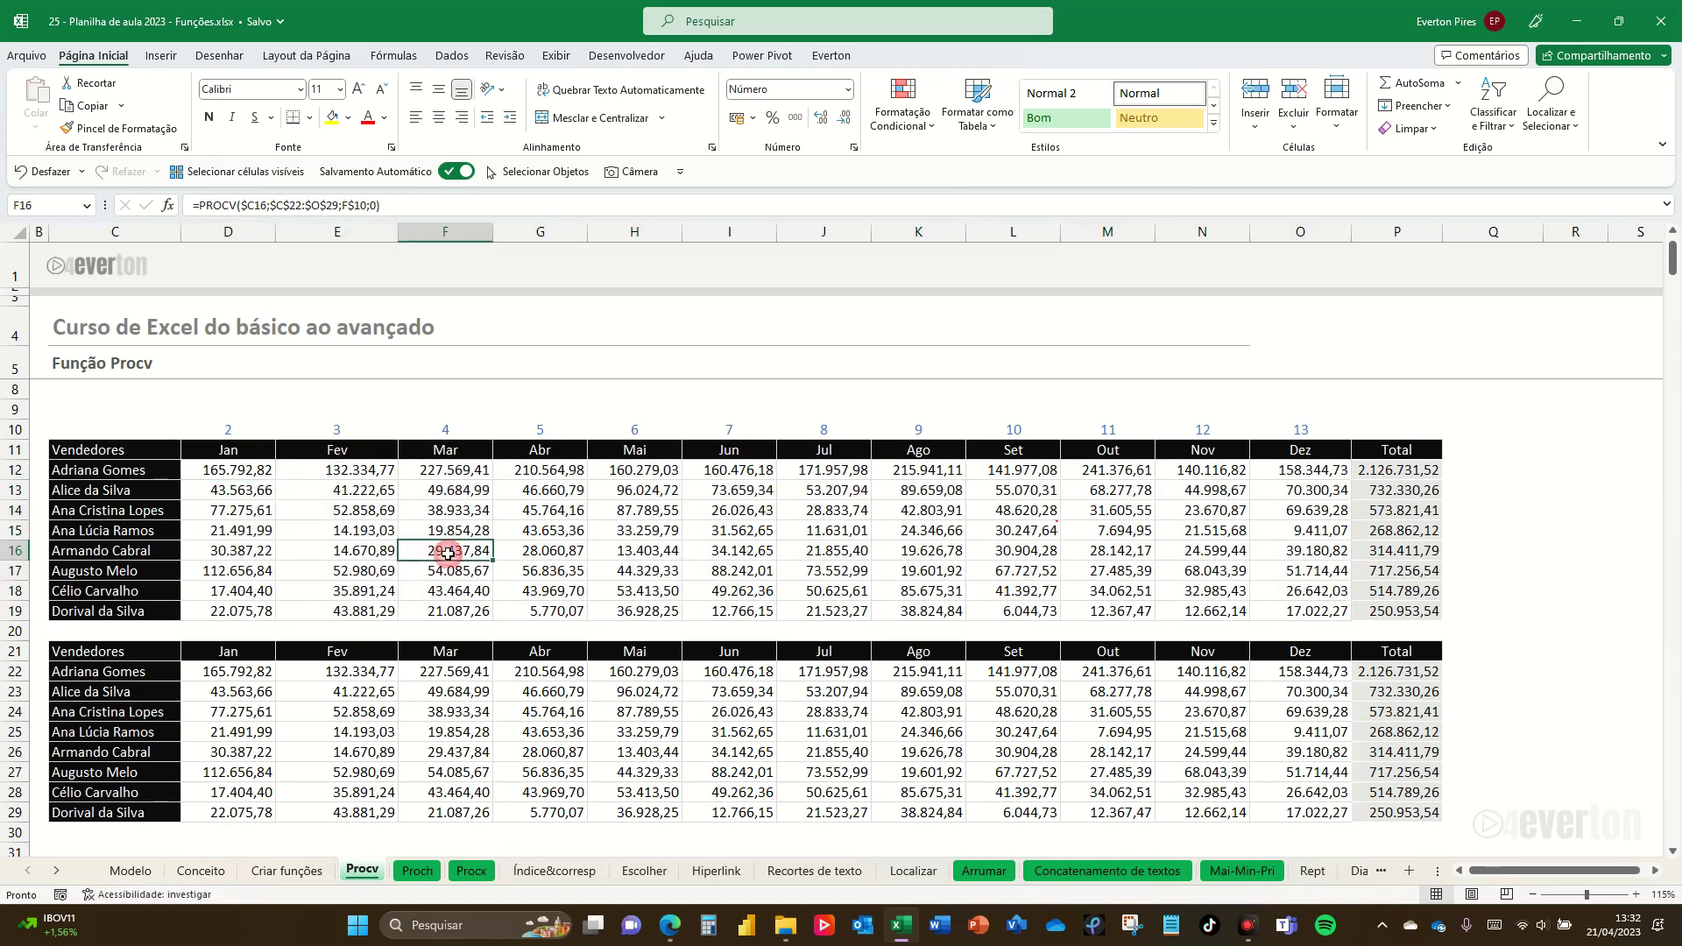
pyautogui.press('F2')
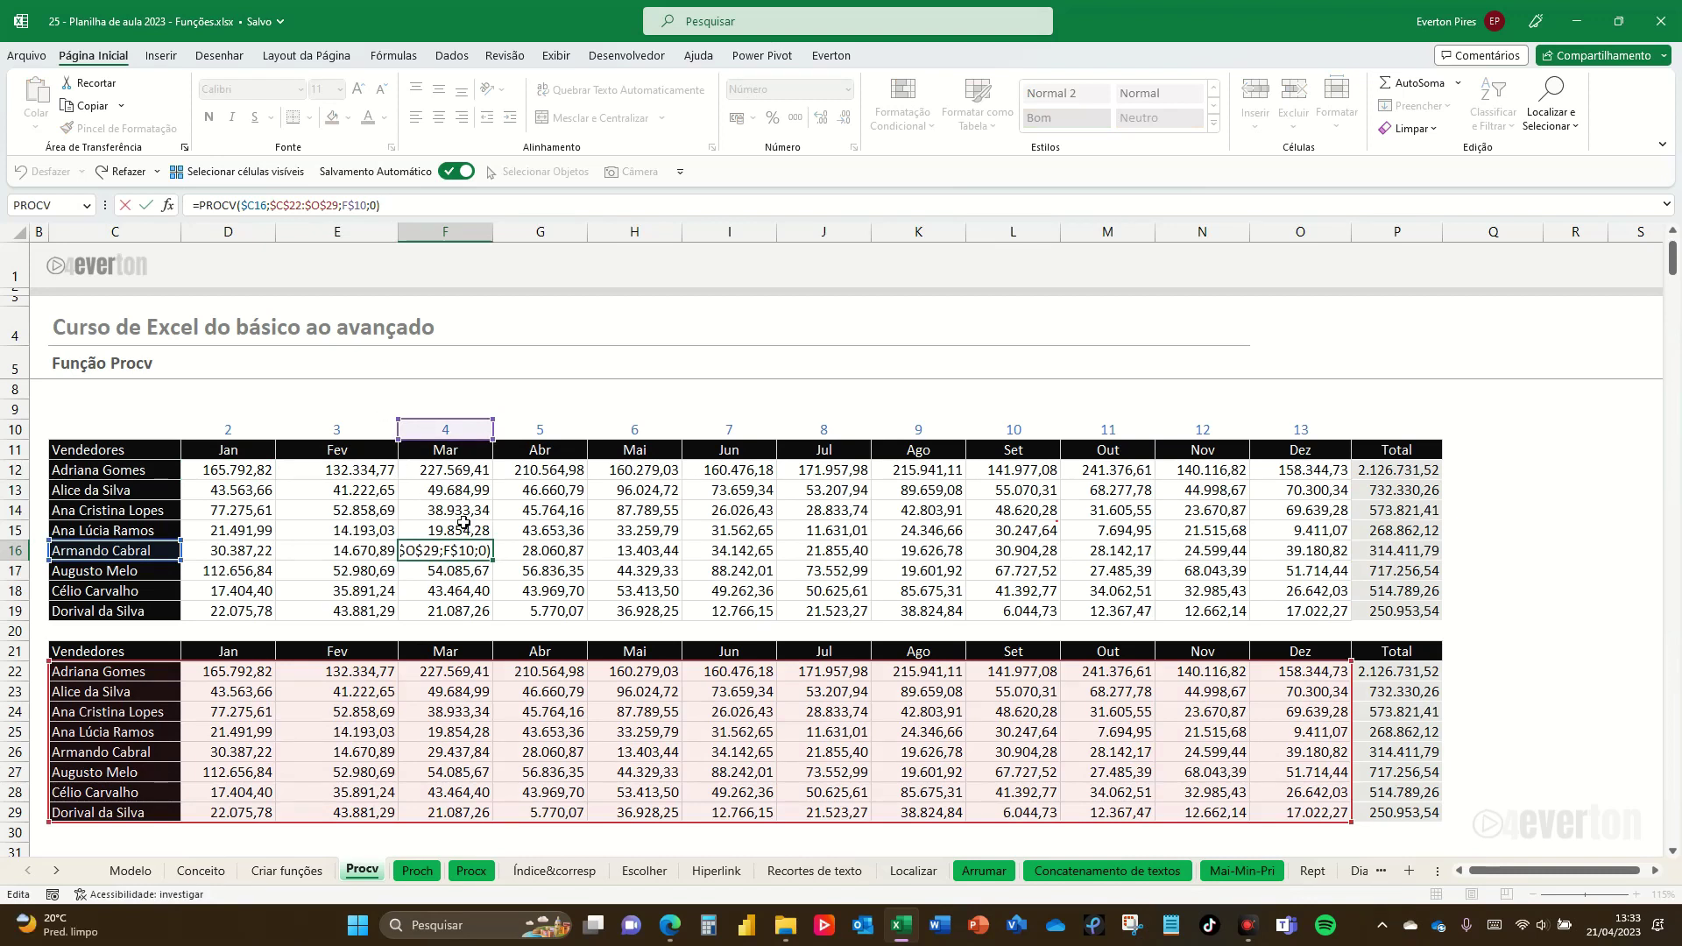
pyautogui.click(918, 550)
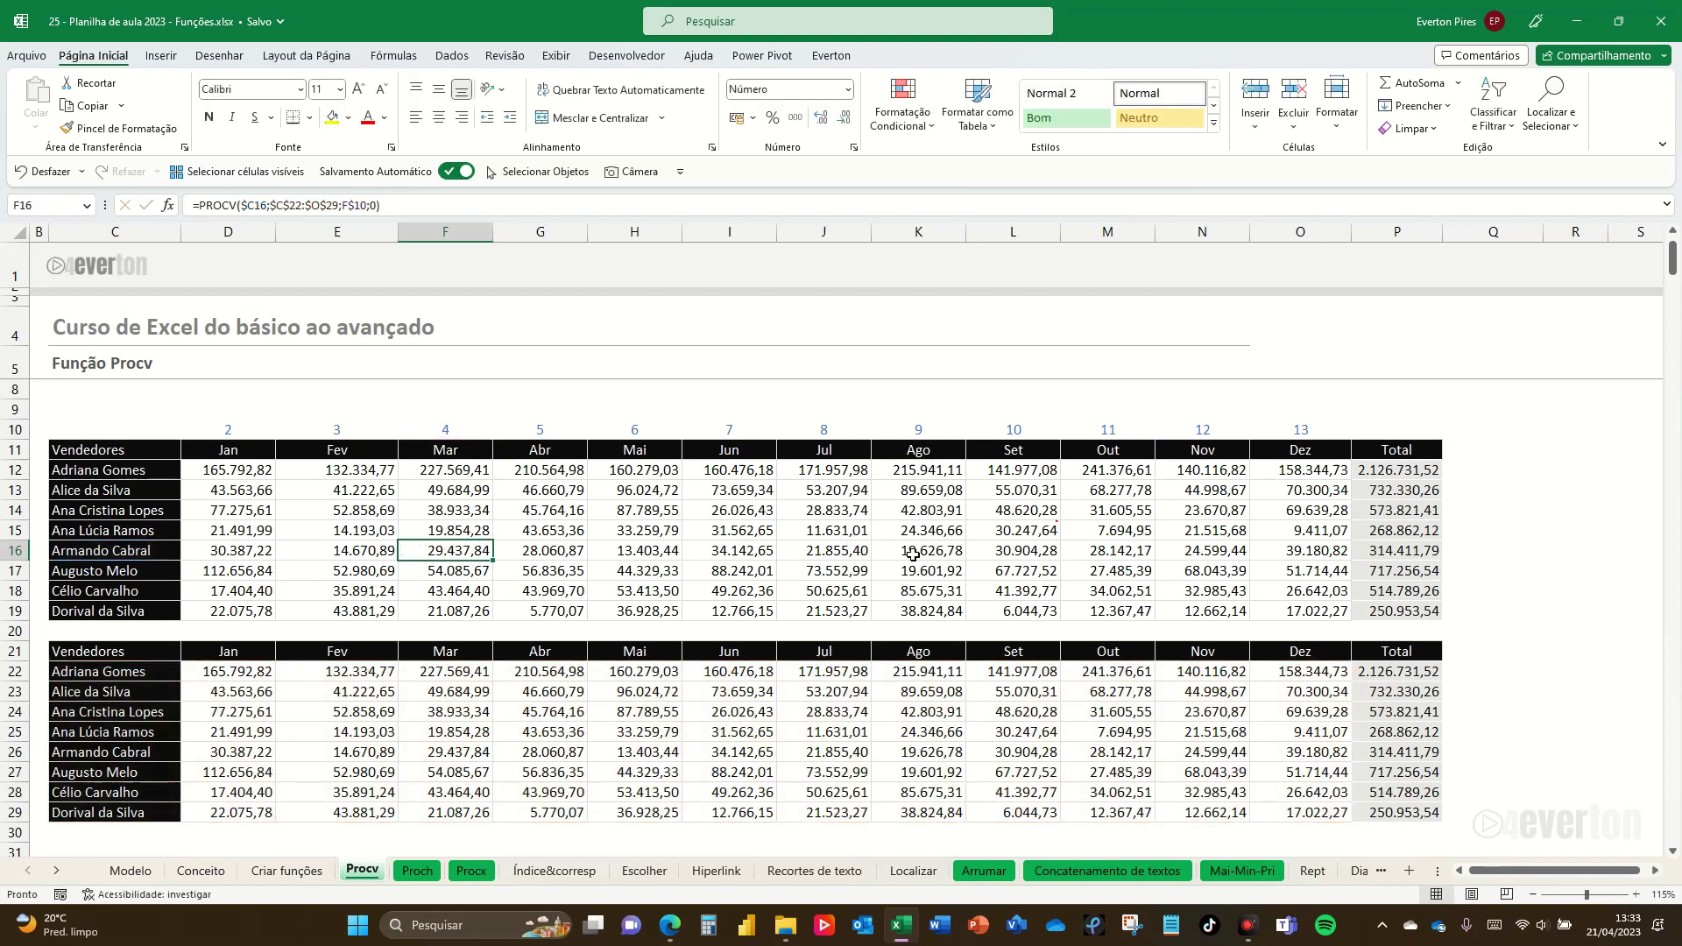
pyautogui.click(841, 550)
pyautogui.click(918, 550)
pyautogui.doubleClick(984, 553)
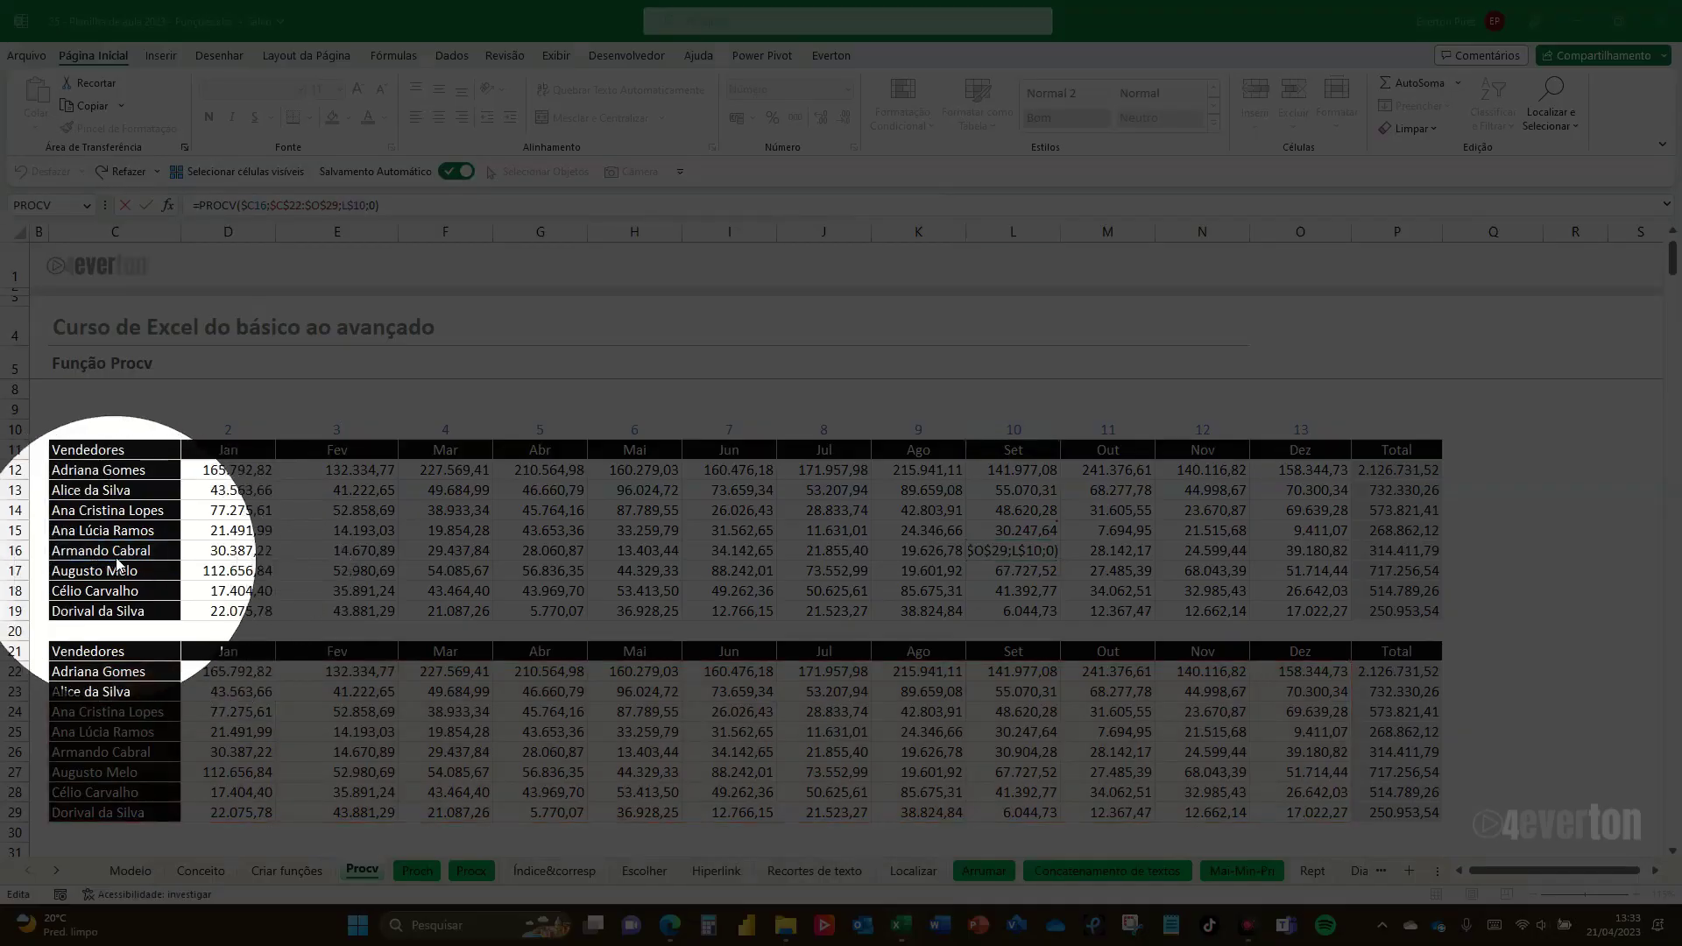
pyautogui.press('Escape')
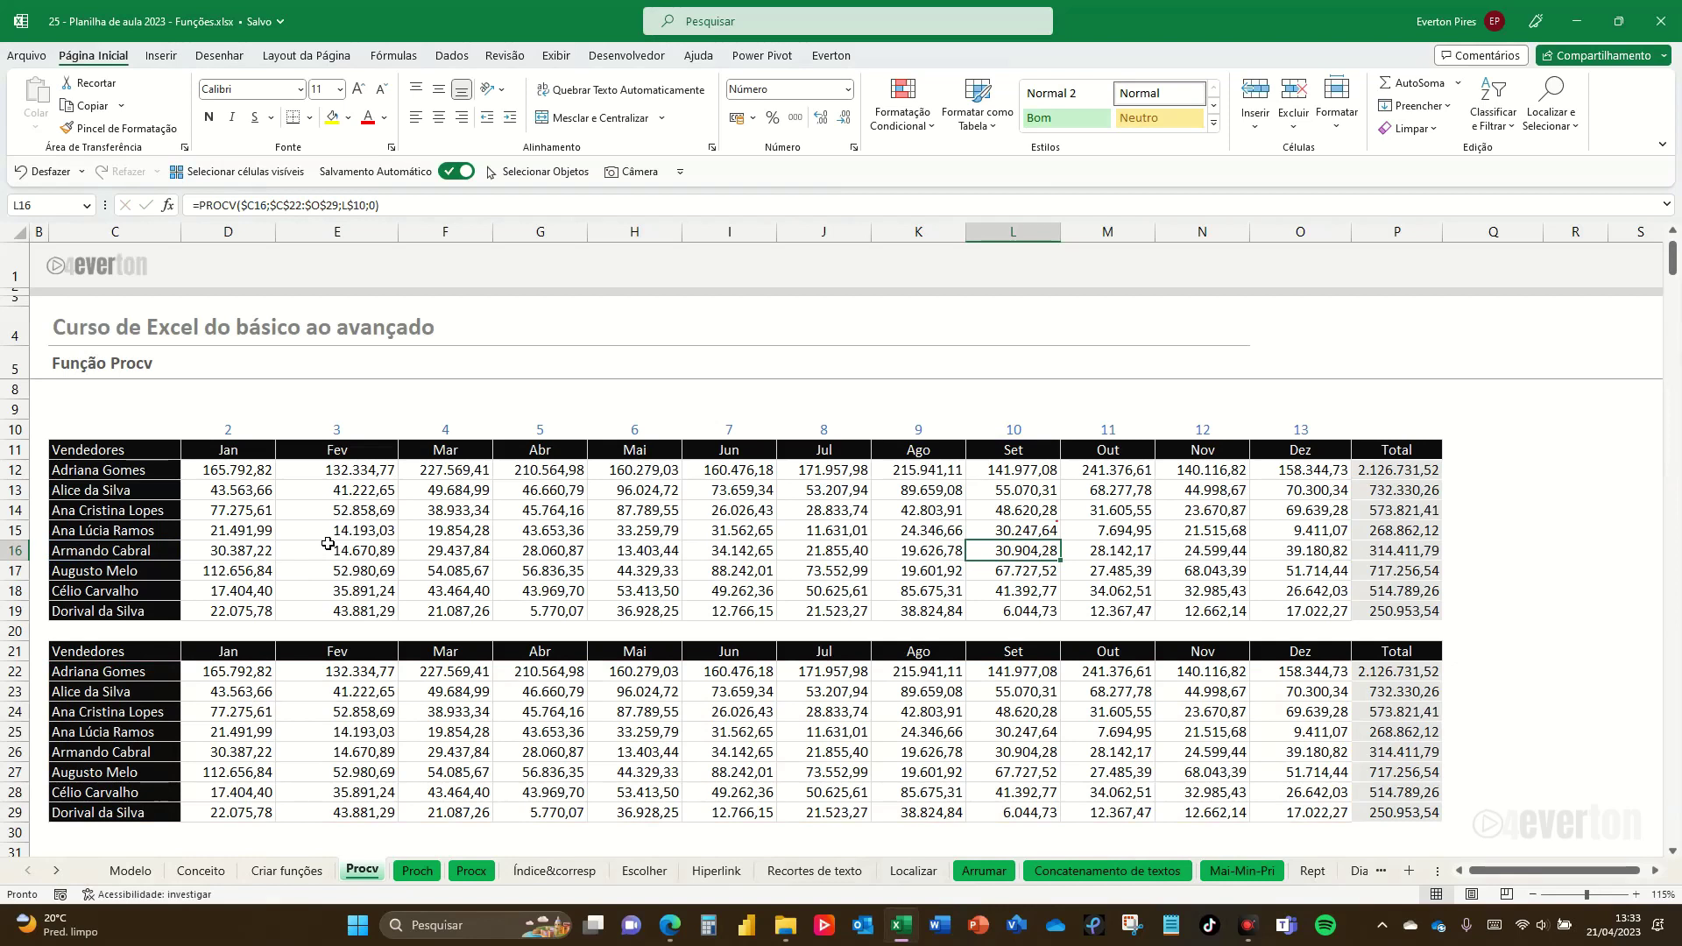
pyautogui.hotkey('alt', 'a')
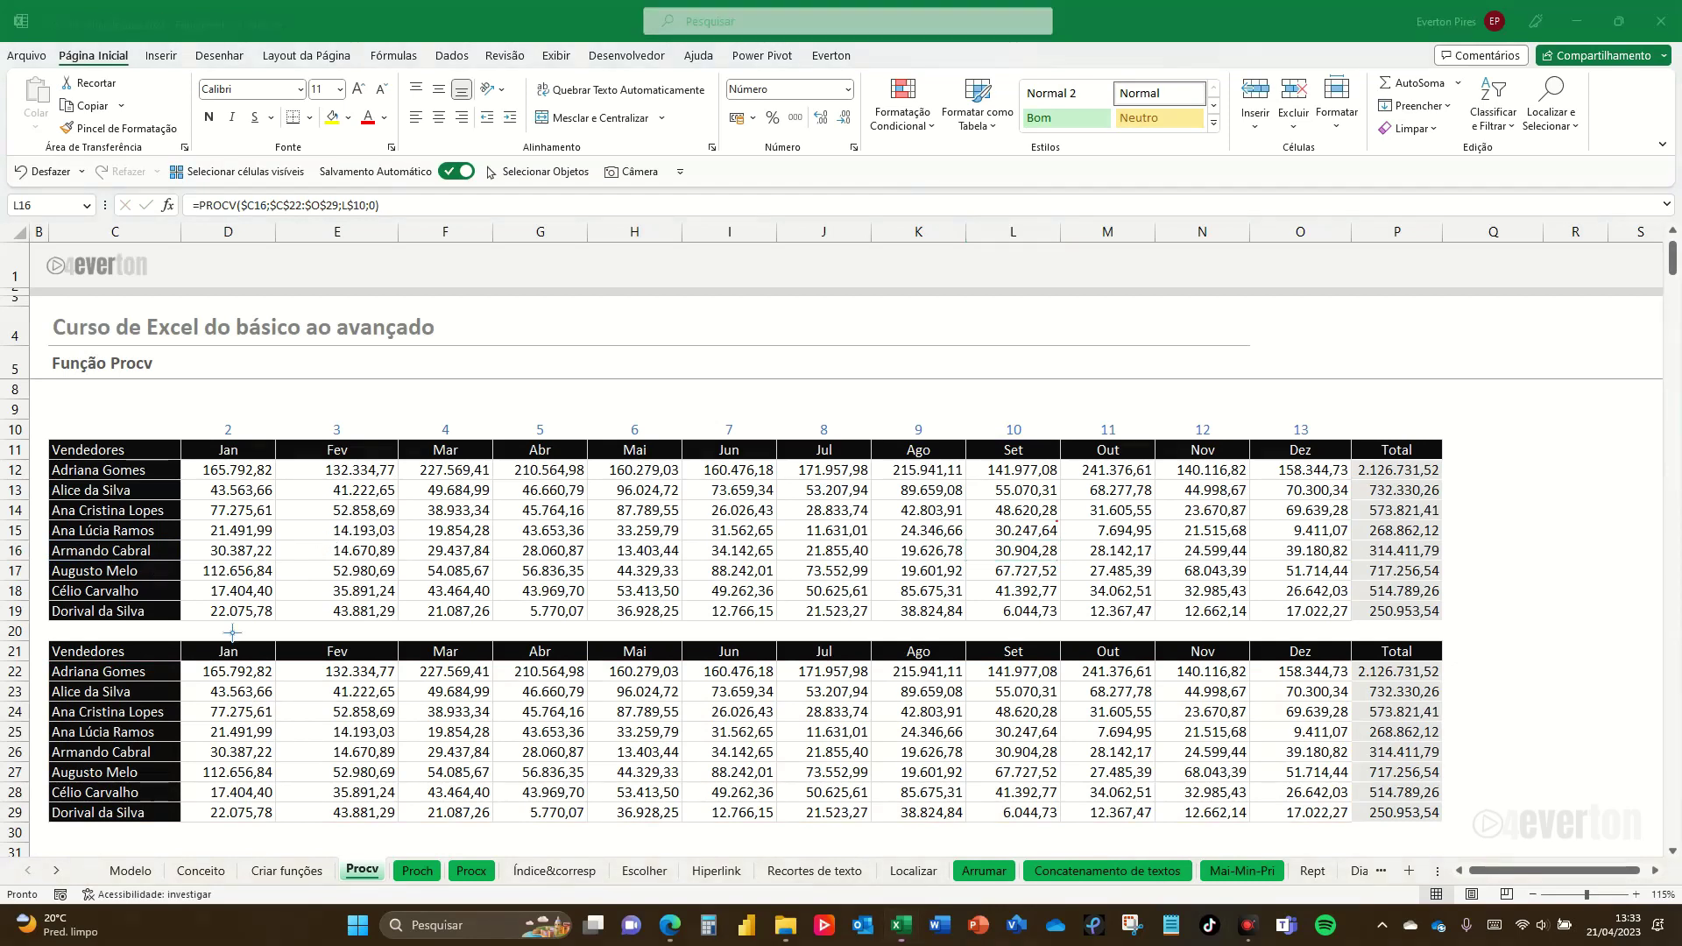
pyautogui.moveTo(200, 388); pyautogui.dragTo(208, 423)
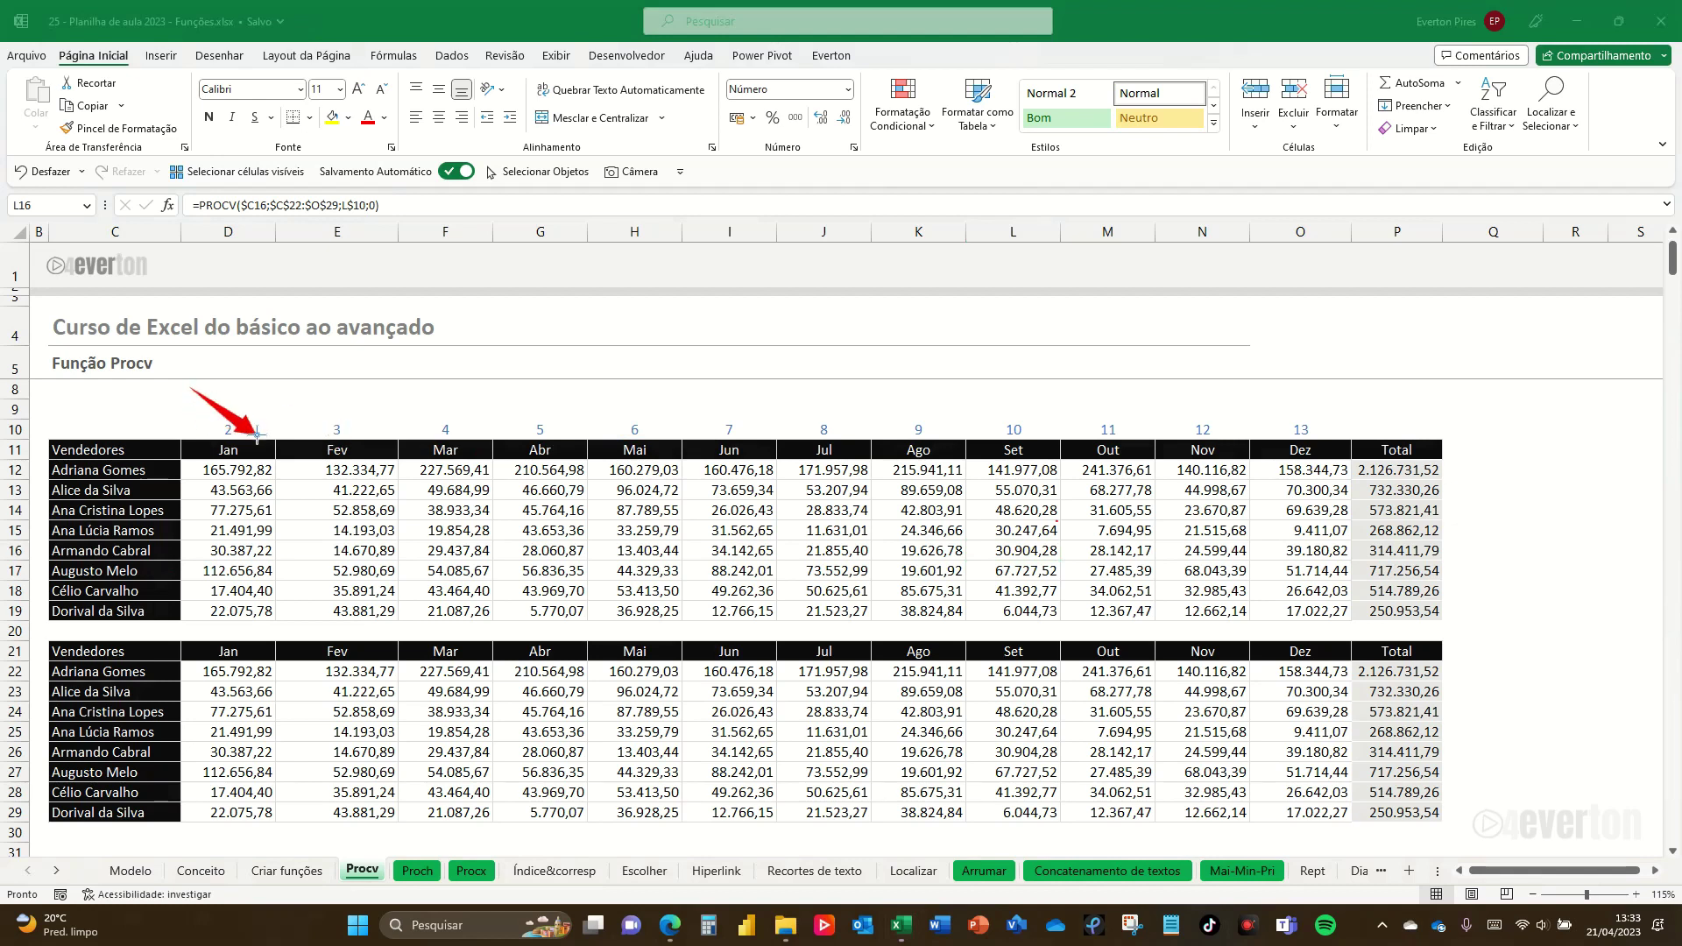
pyautogui.moveTo(209, 422)
pyautogui.mouseDown()
pyautogui.moveTo(1090, 421)
pyautogui.moveTo(292, 427)
pyautogui.moveTo(774, 409)
pyautogui.mouseUp()
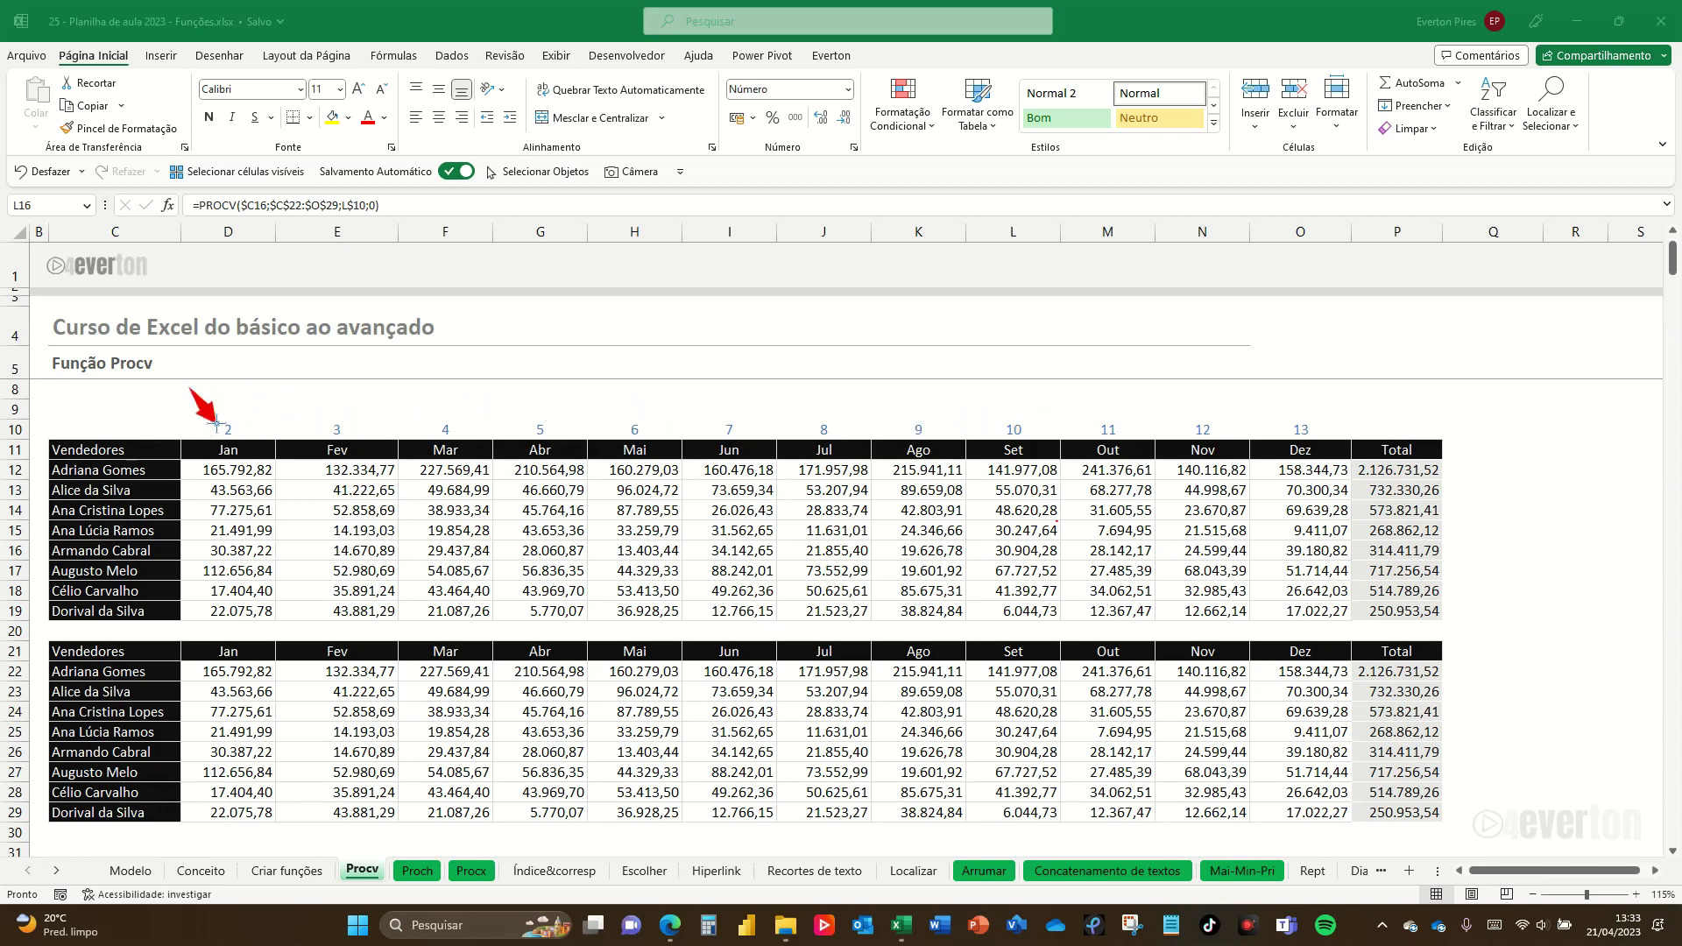
pyautogui.press('Escape')
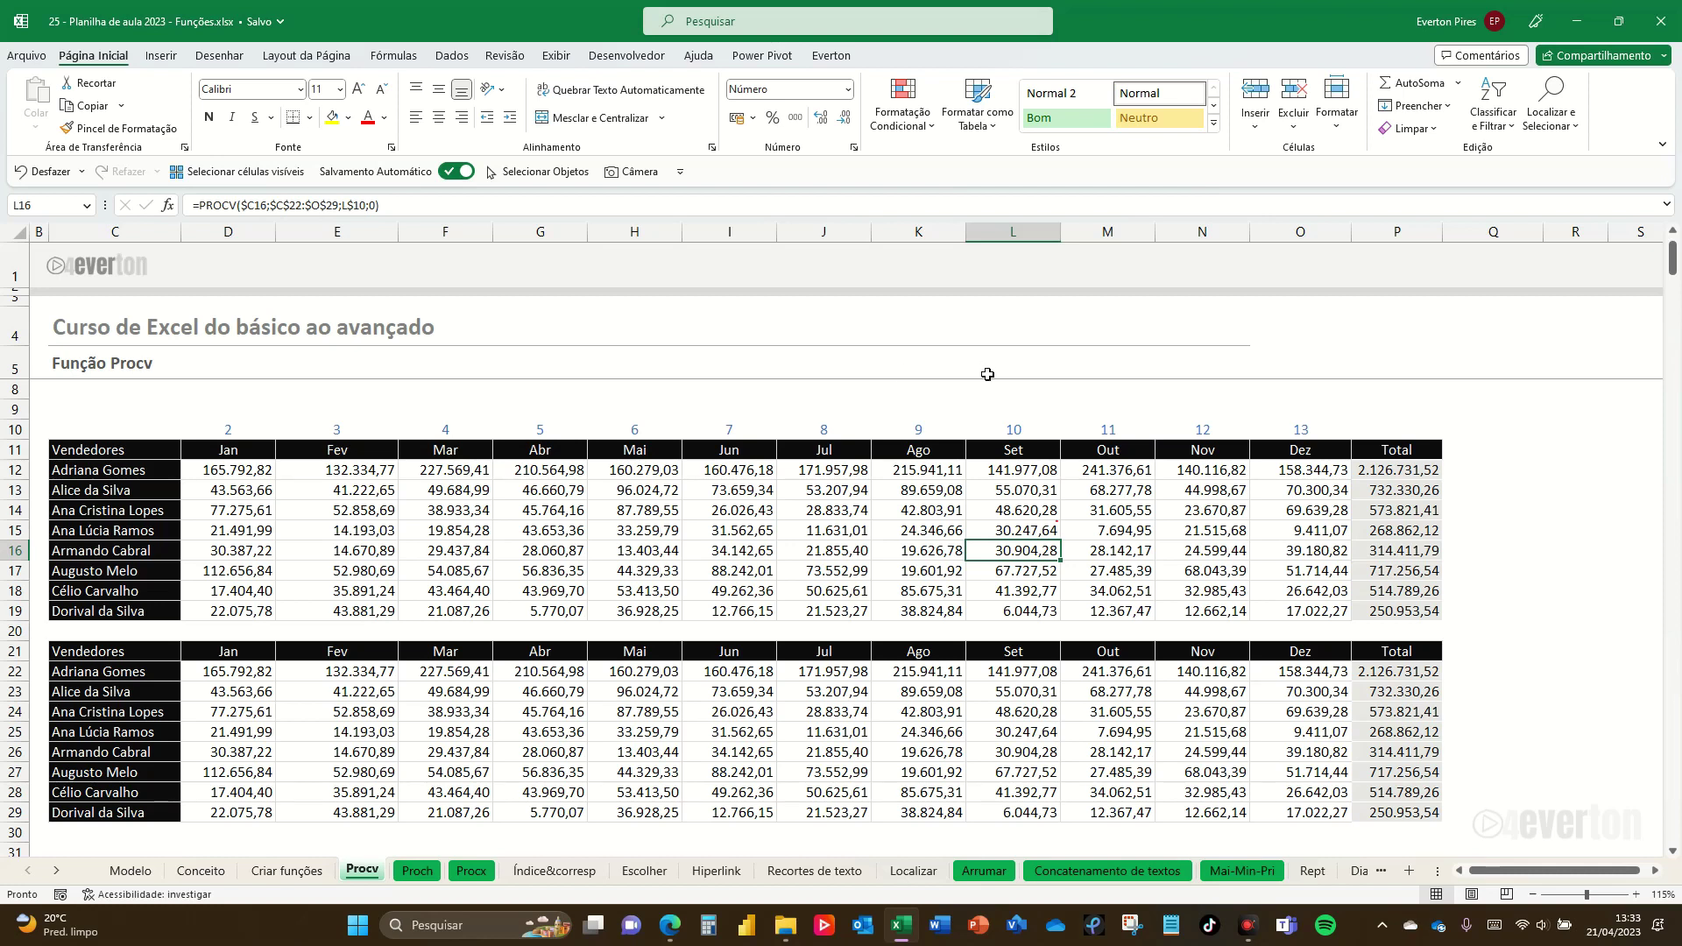
pyautogui.click(926, 404)
pyautogui.write('=co')
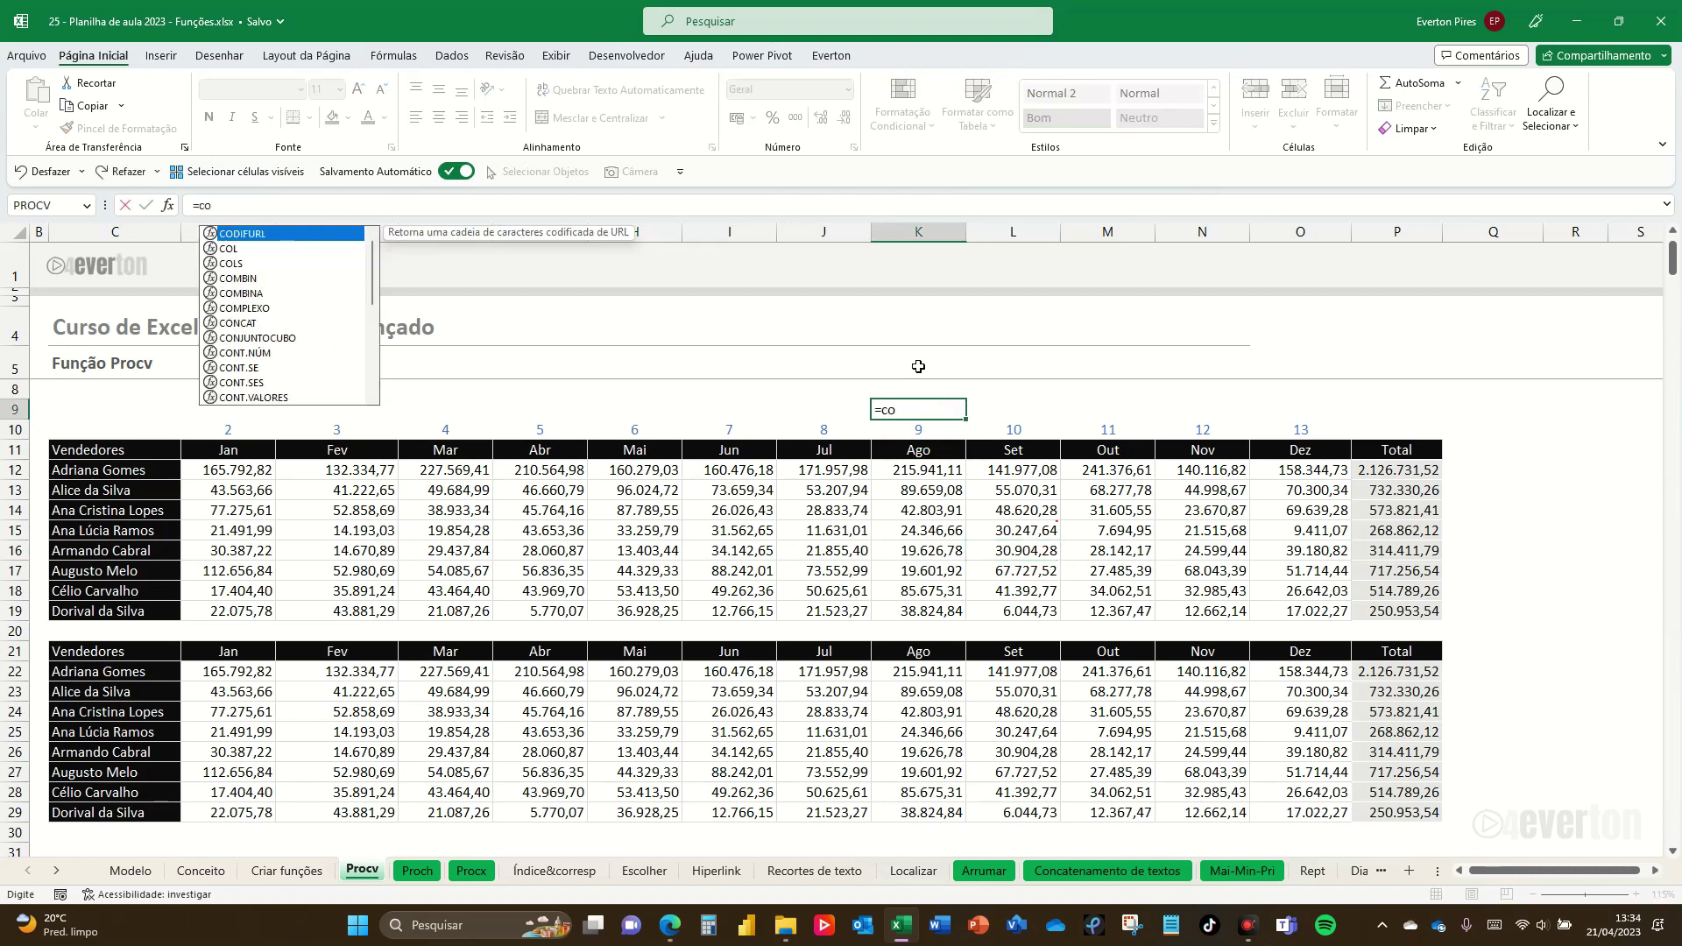
pyautogui.write('rres')
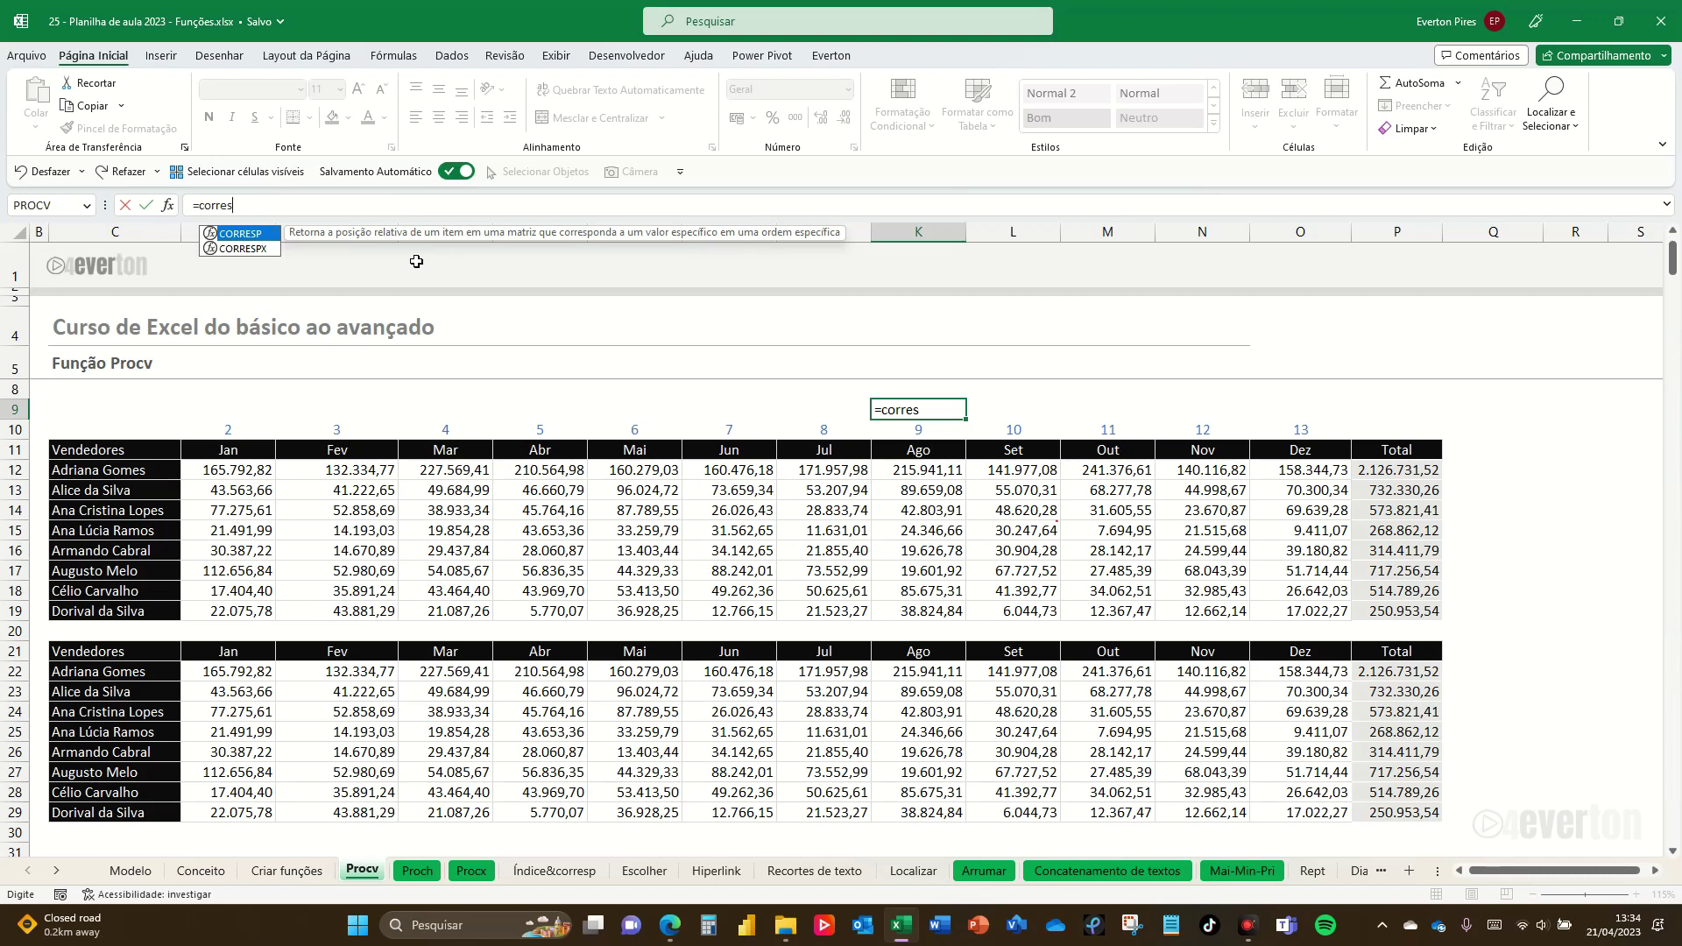
pyautogui.press('Escape')
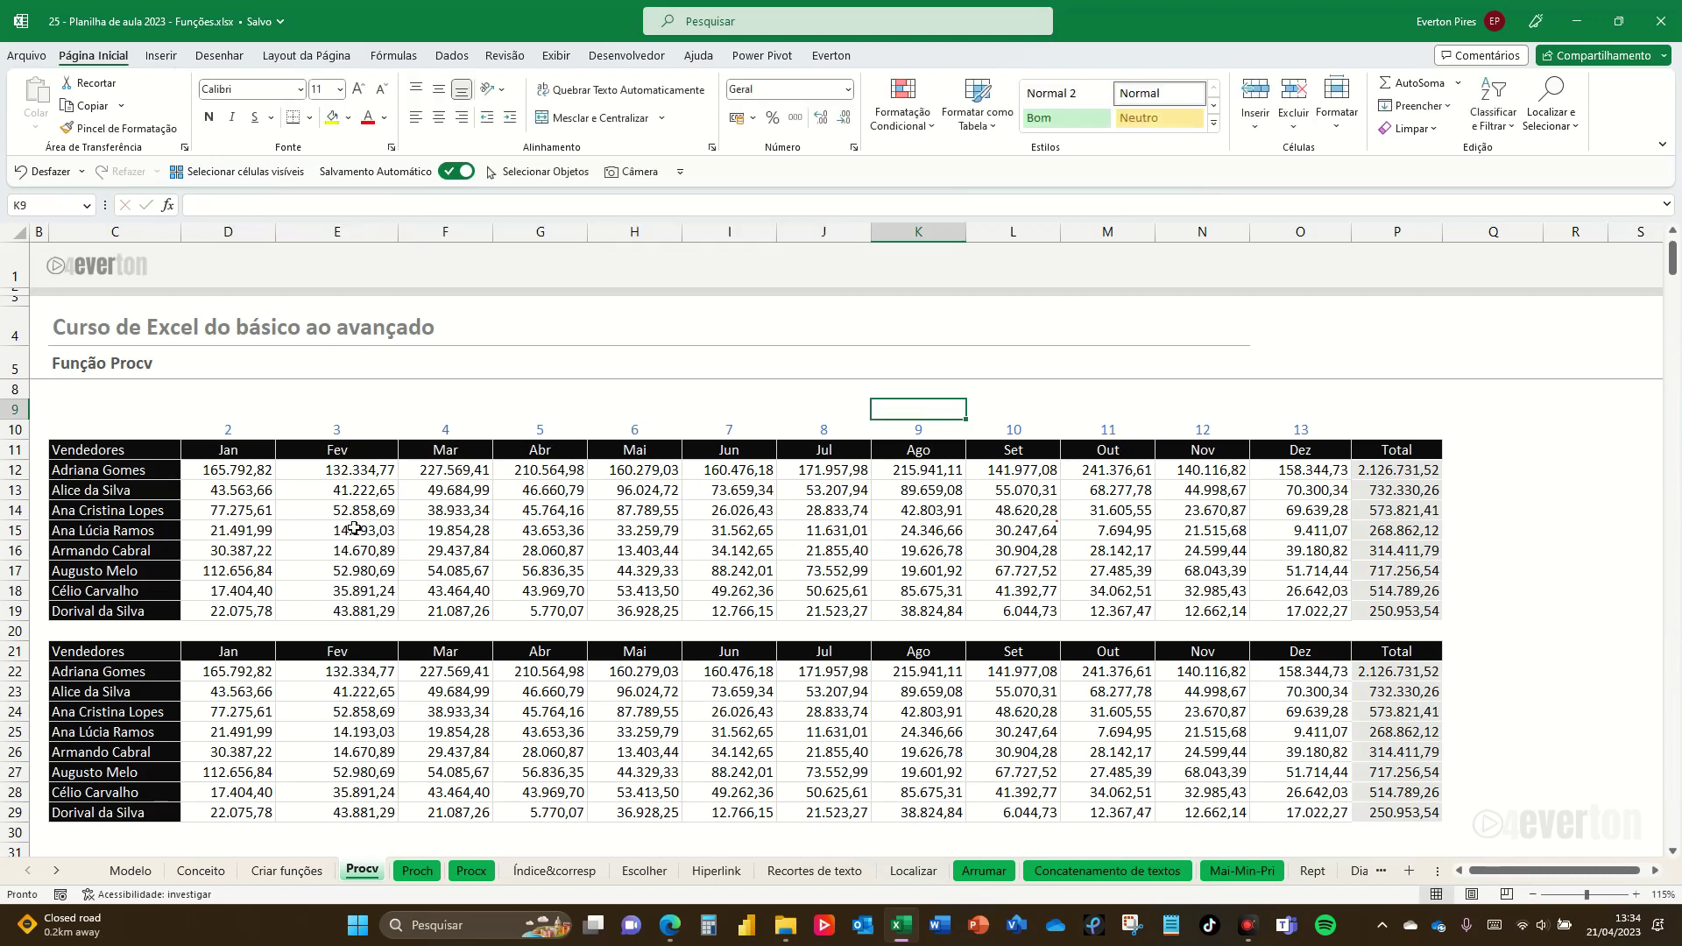
pyautogui.moveTo(233, 471); pyautogui.dragTo(1282, 616)
# Step: Delete the monthly values in D12:O19 and the helper numbers 2–13 in D10:O10
pyautogui.press('Delete')
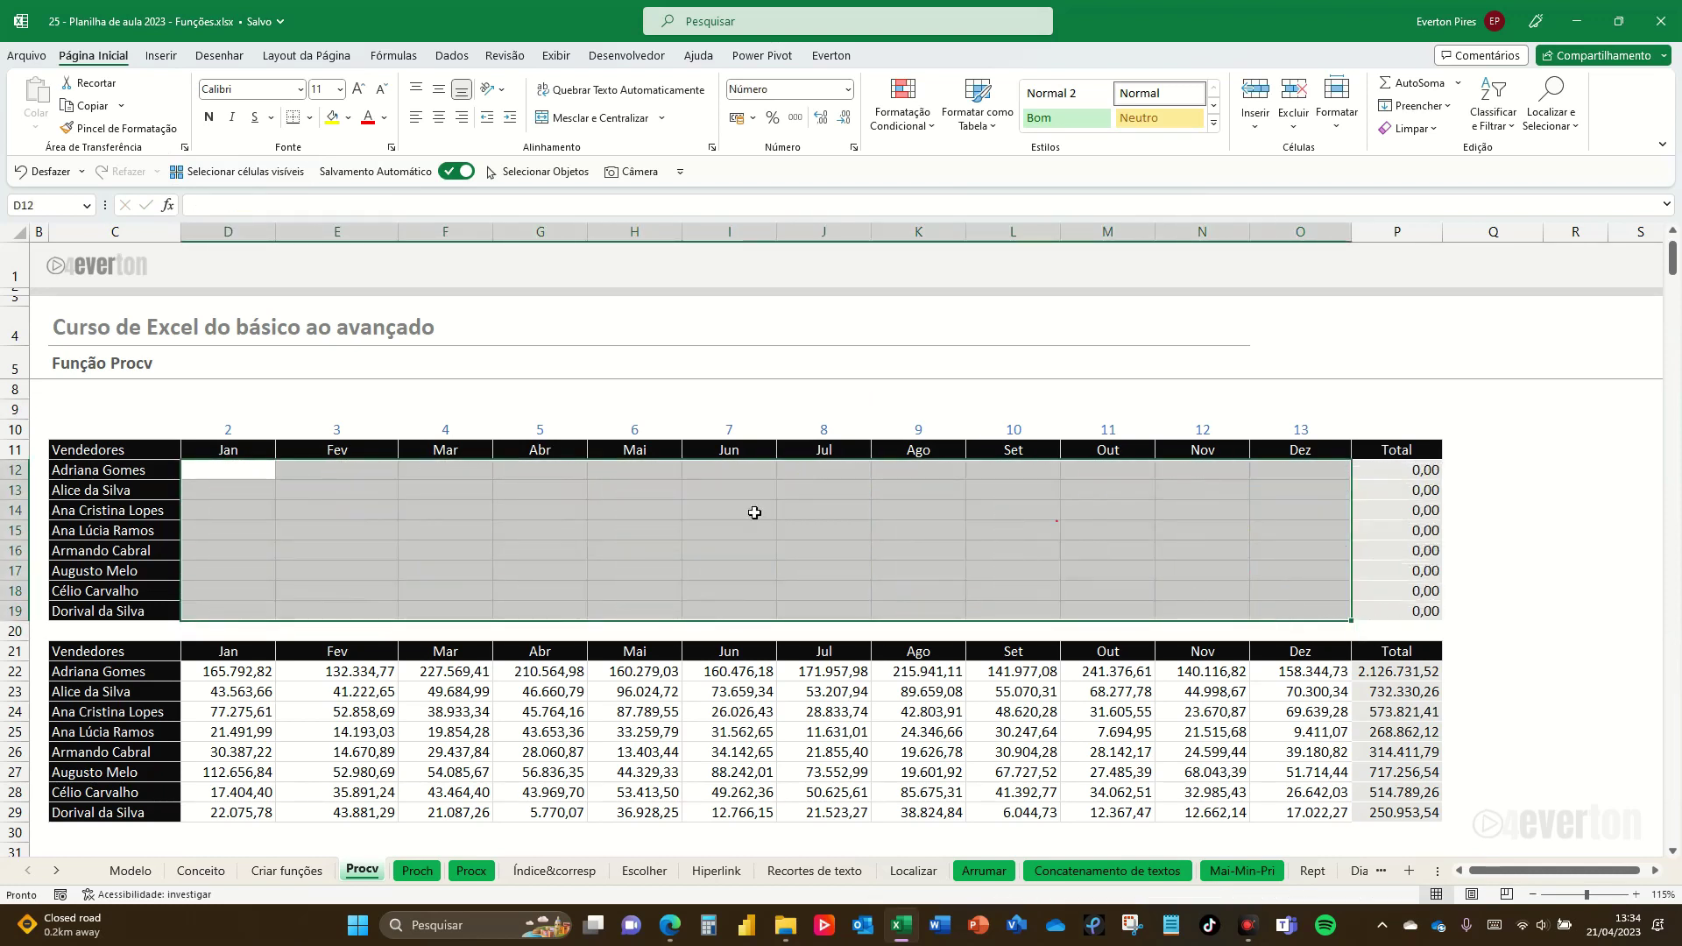
pyautogui.moveTo(228, 430); pyautogui.dragTo(1311, 434)
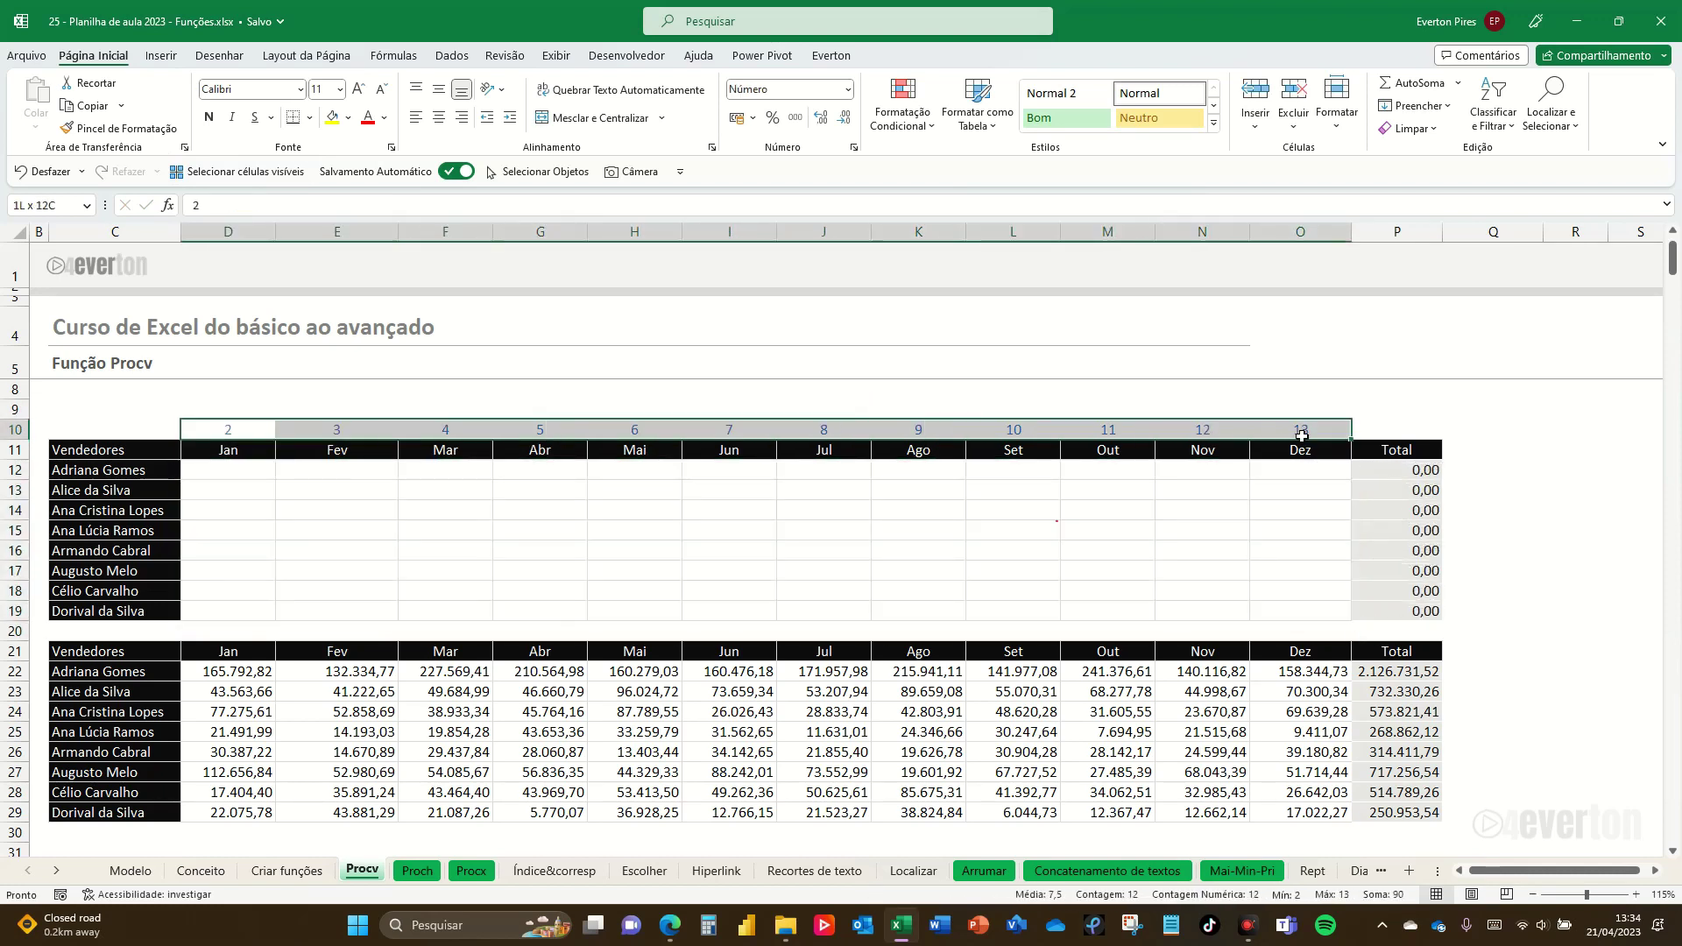
pyautogui.press('Delete')
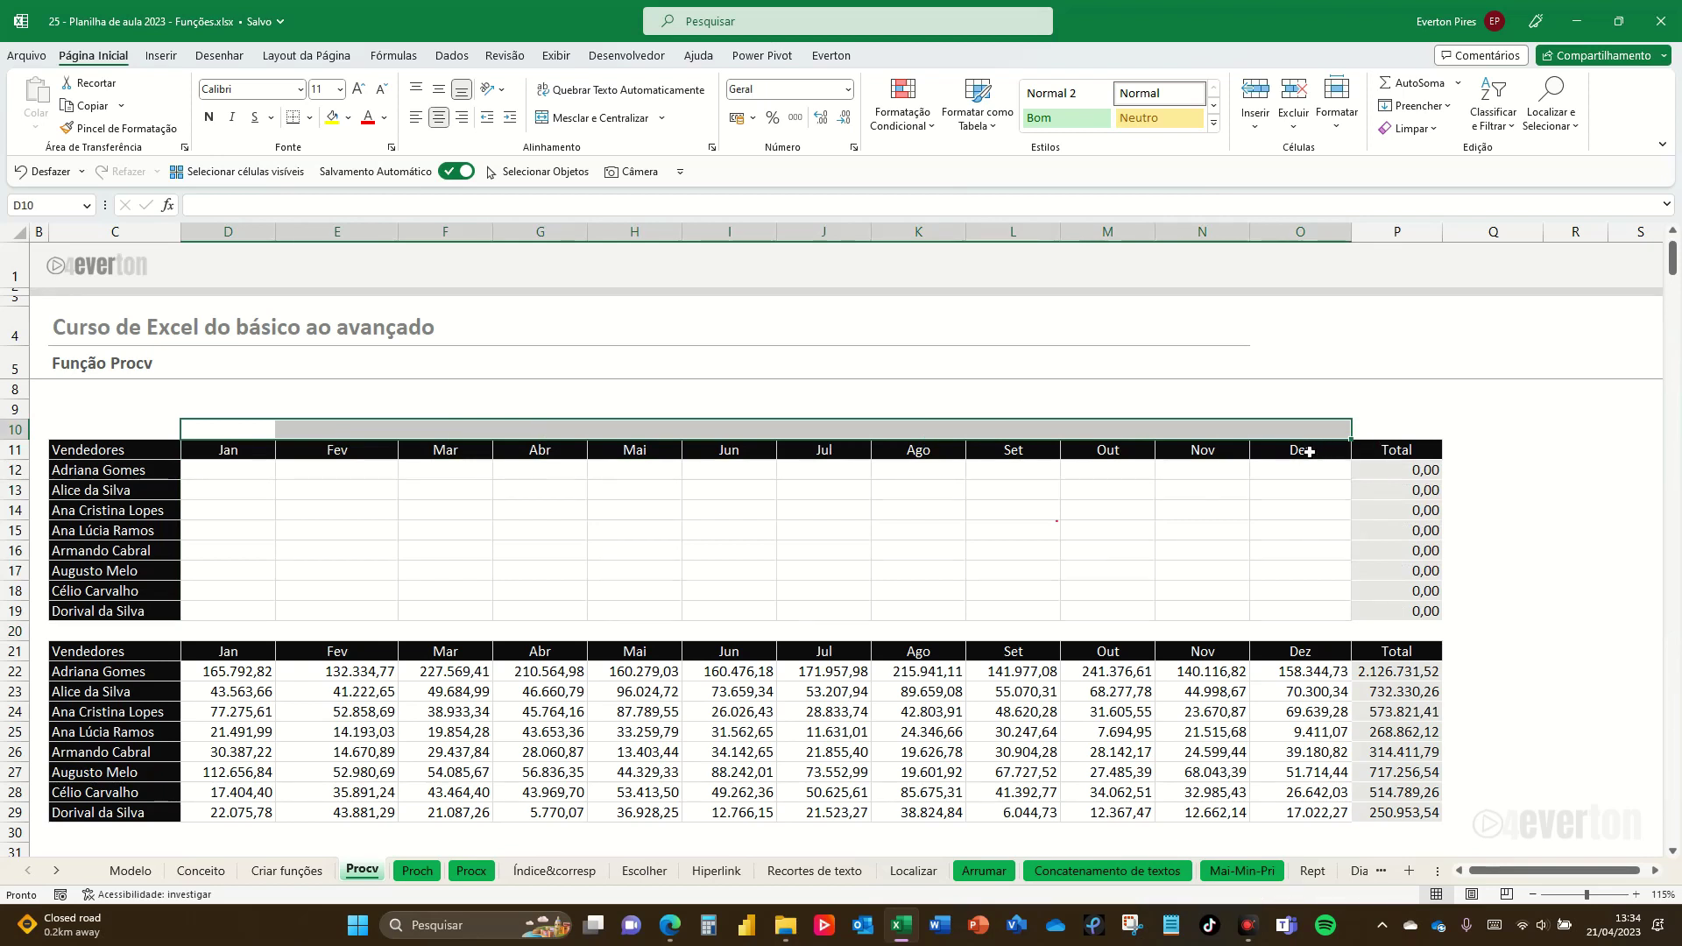
pyautogui.press('Down')
pyautogui.press('Down')
# Step: Enter =procv(C12;C22:O29; in D12 and begin a nested corresp( for the column
pyautogui.write('=')
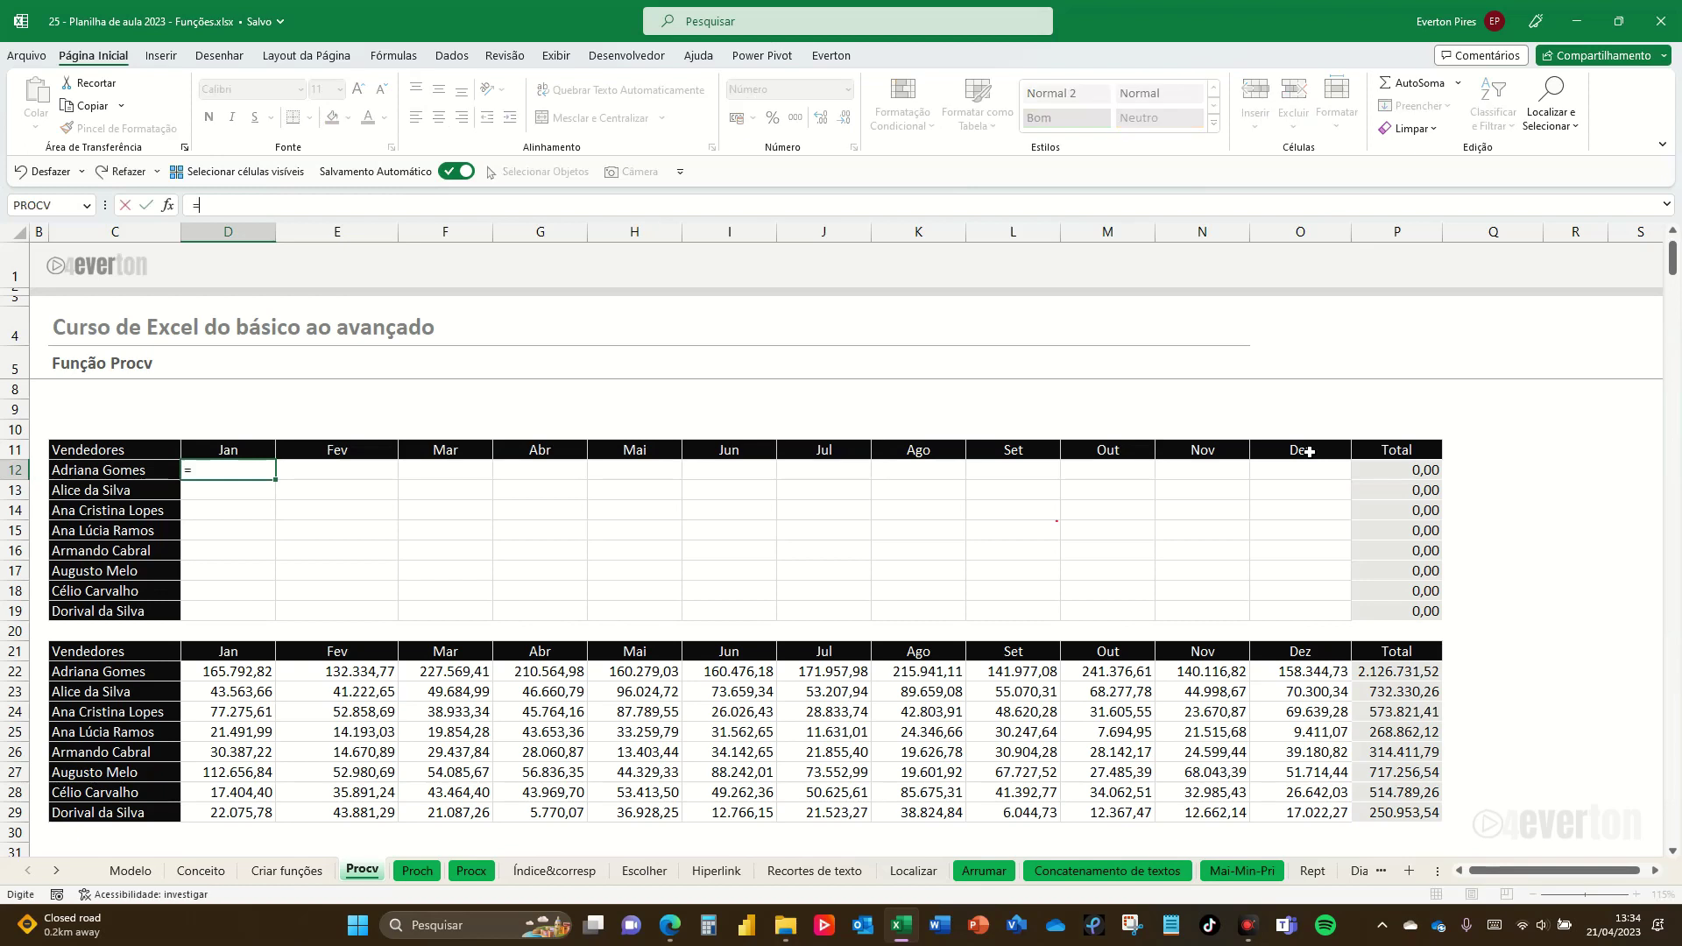
pyautogui.write('procv(')
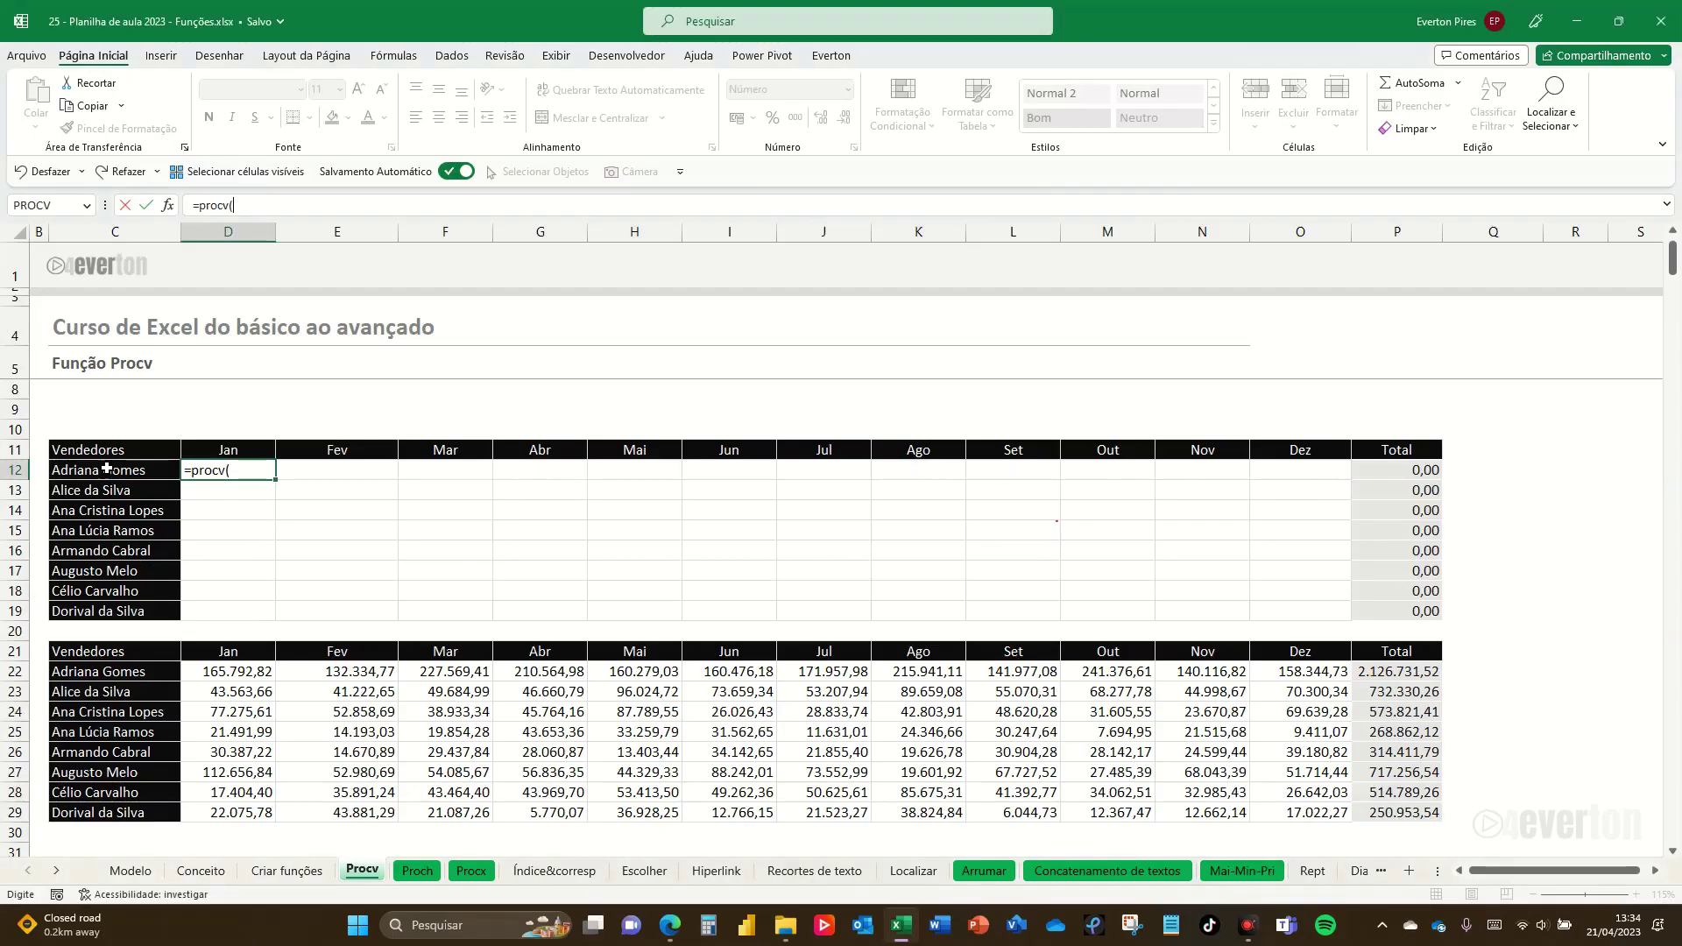
pyautogui.click(106, 472)
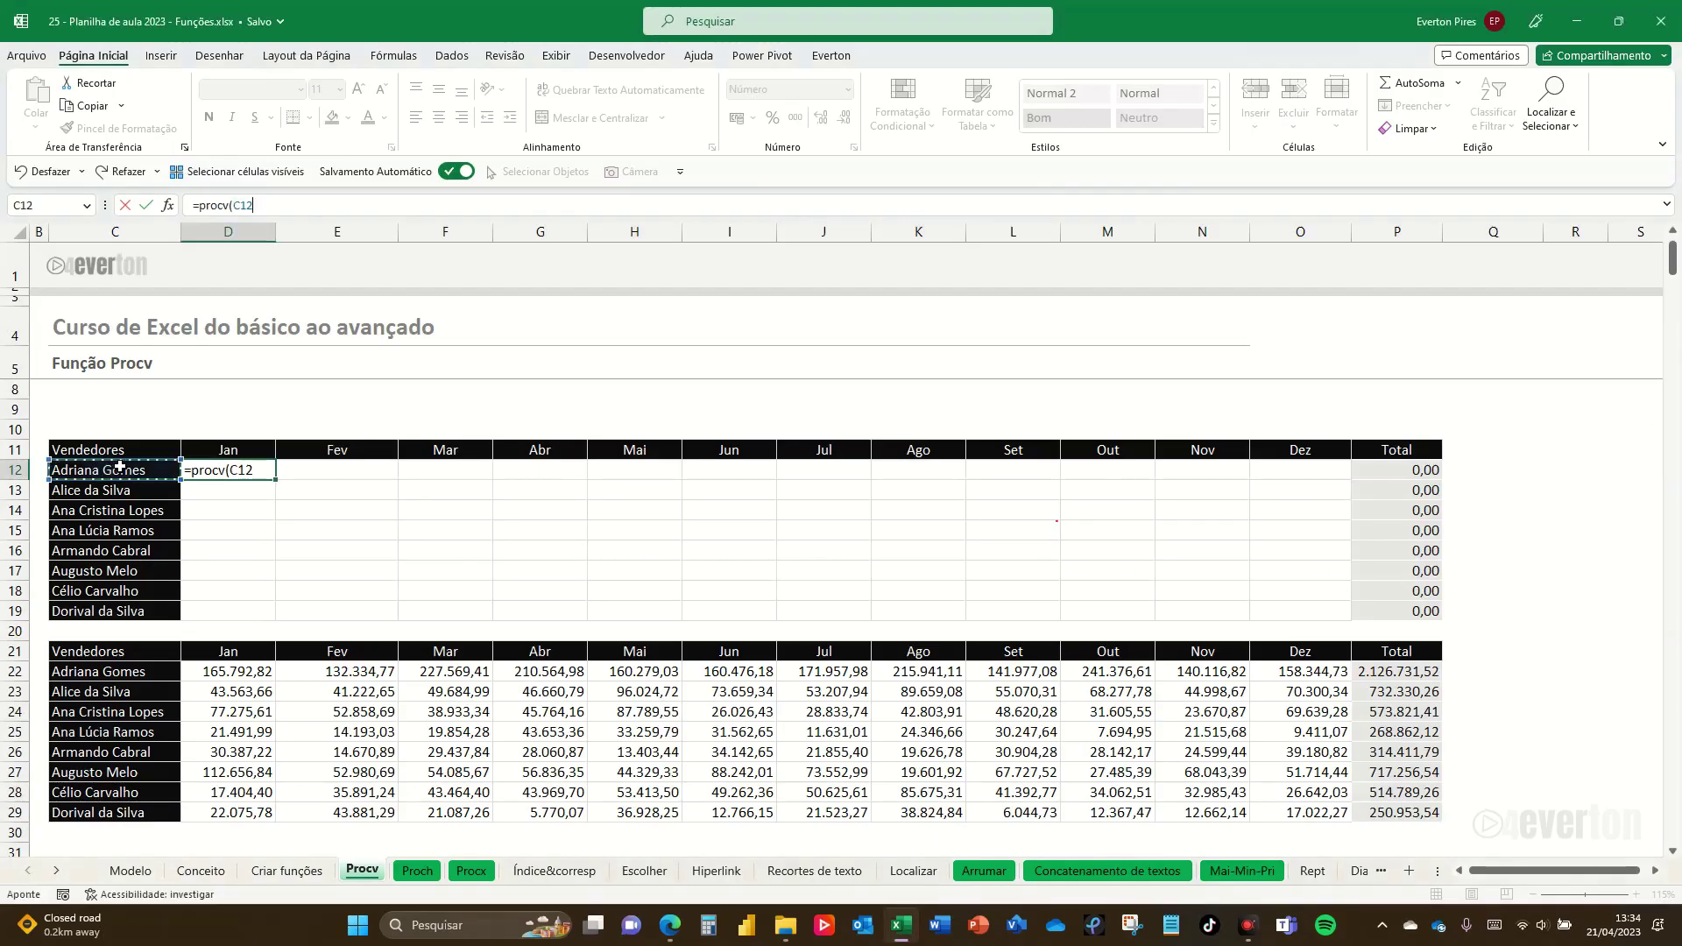
pyautogui.write(';')
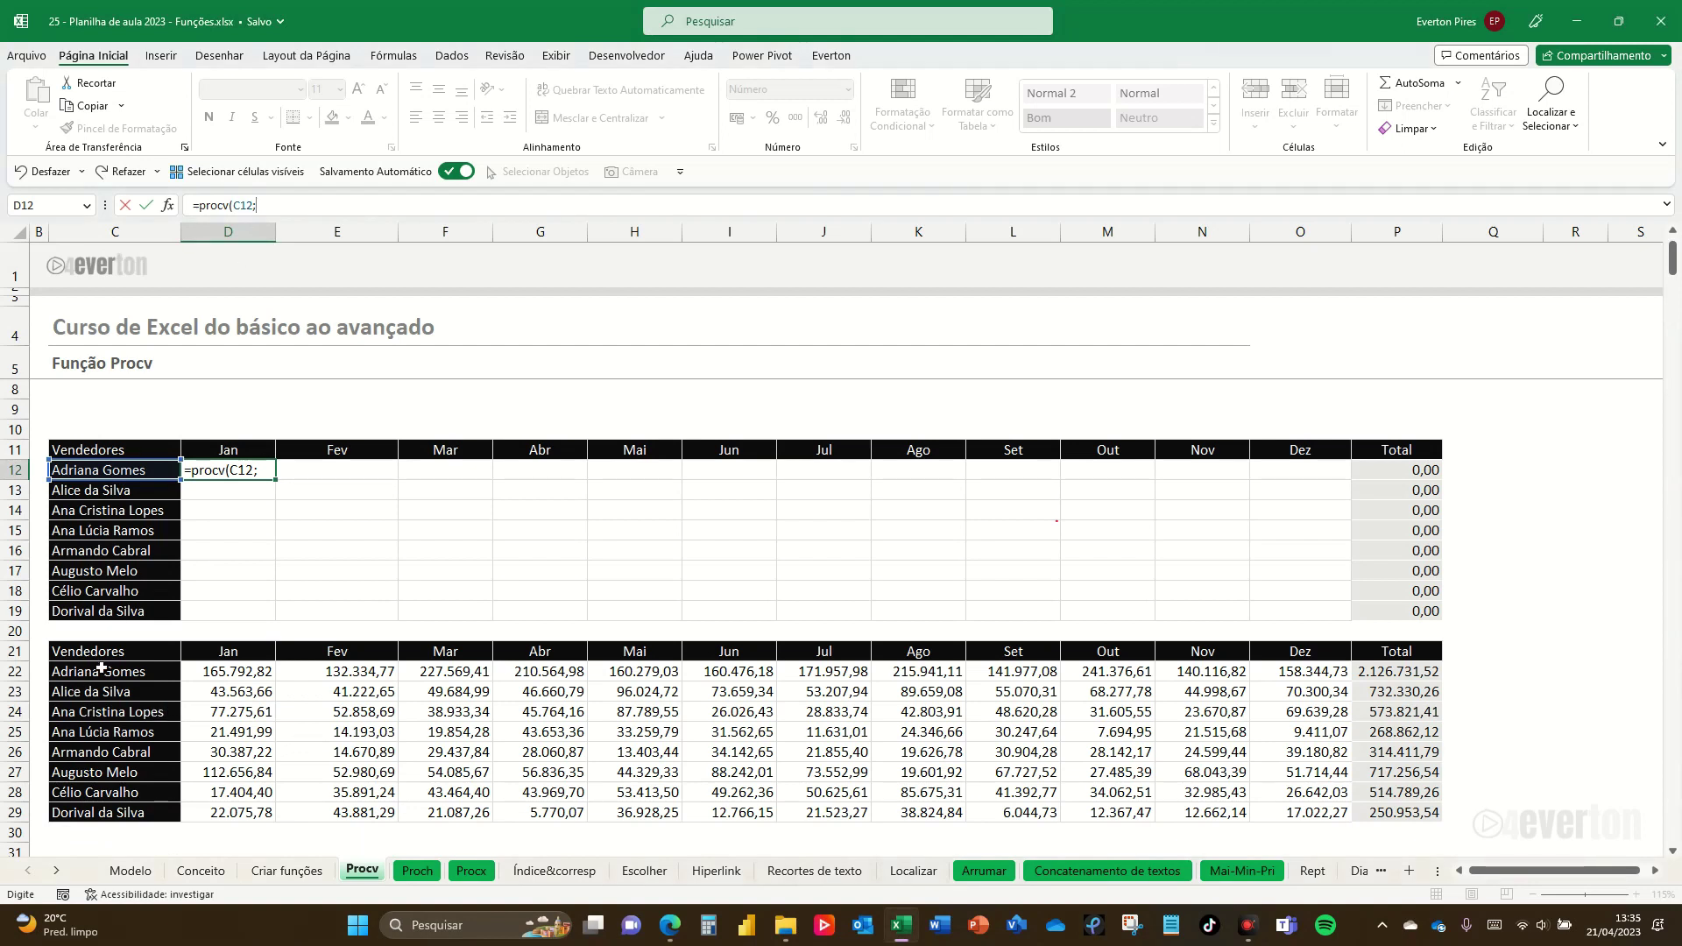
pyautogui.moveTo(102, 669)
pyautogui.mouseDown()
pyautogui.moveTo(1195, 776)
pyautogui.moveTo(1305, 815)
pyautogui.mouseUp()
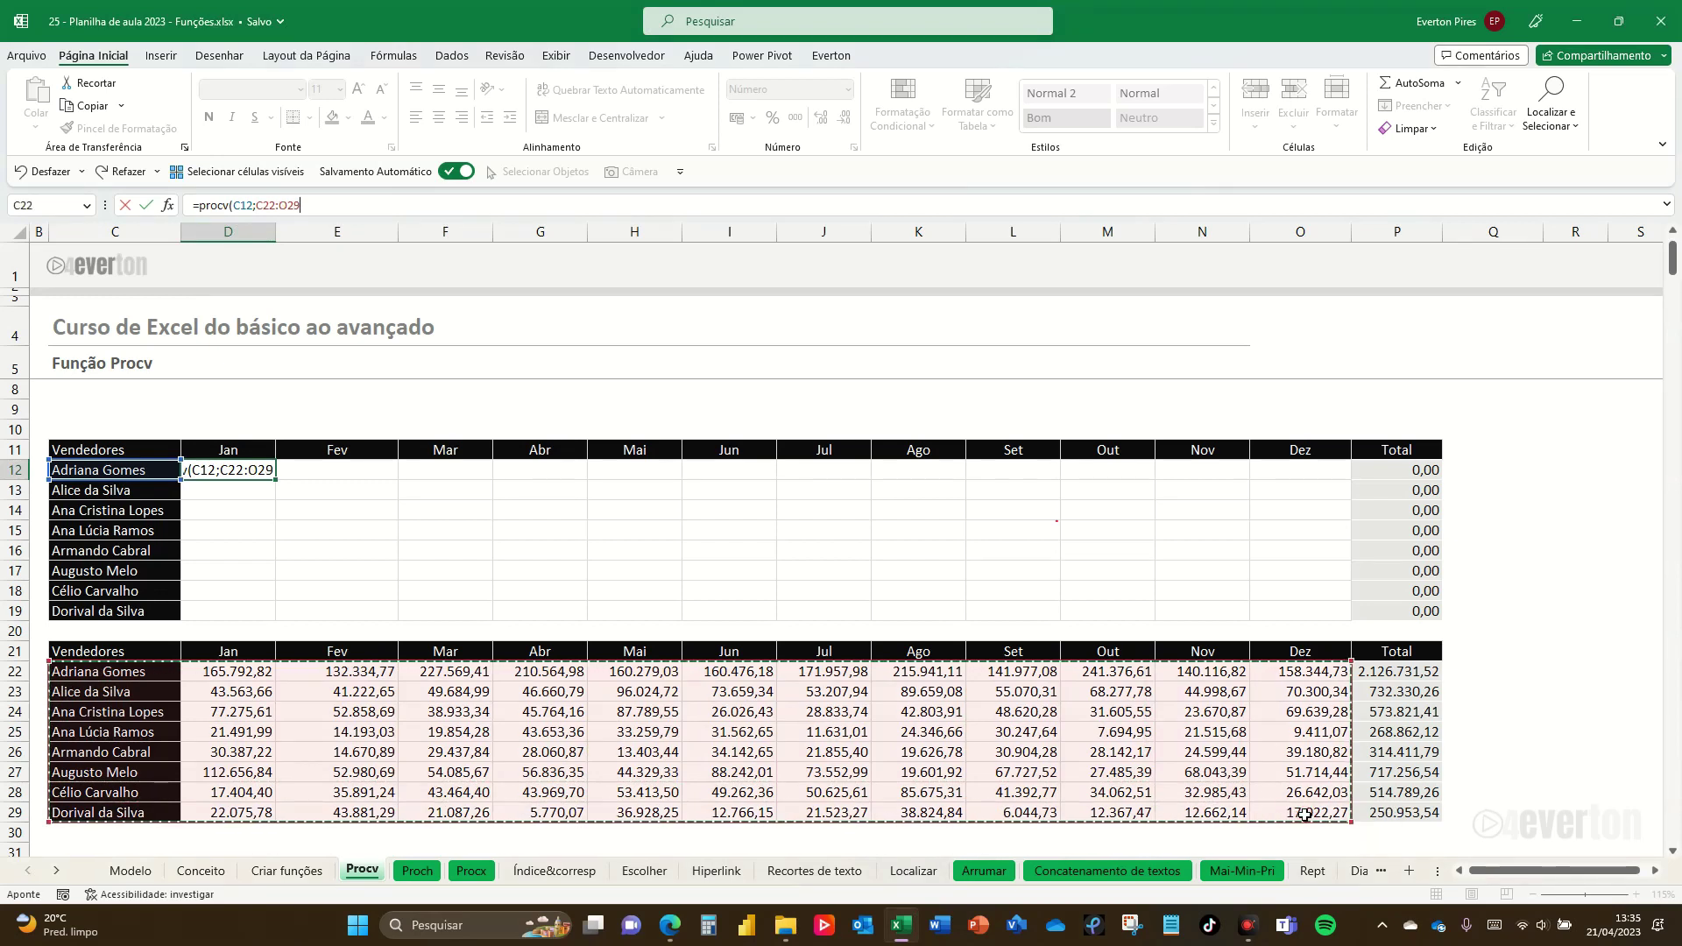
pyautogui.write(';')
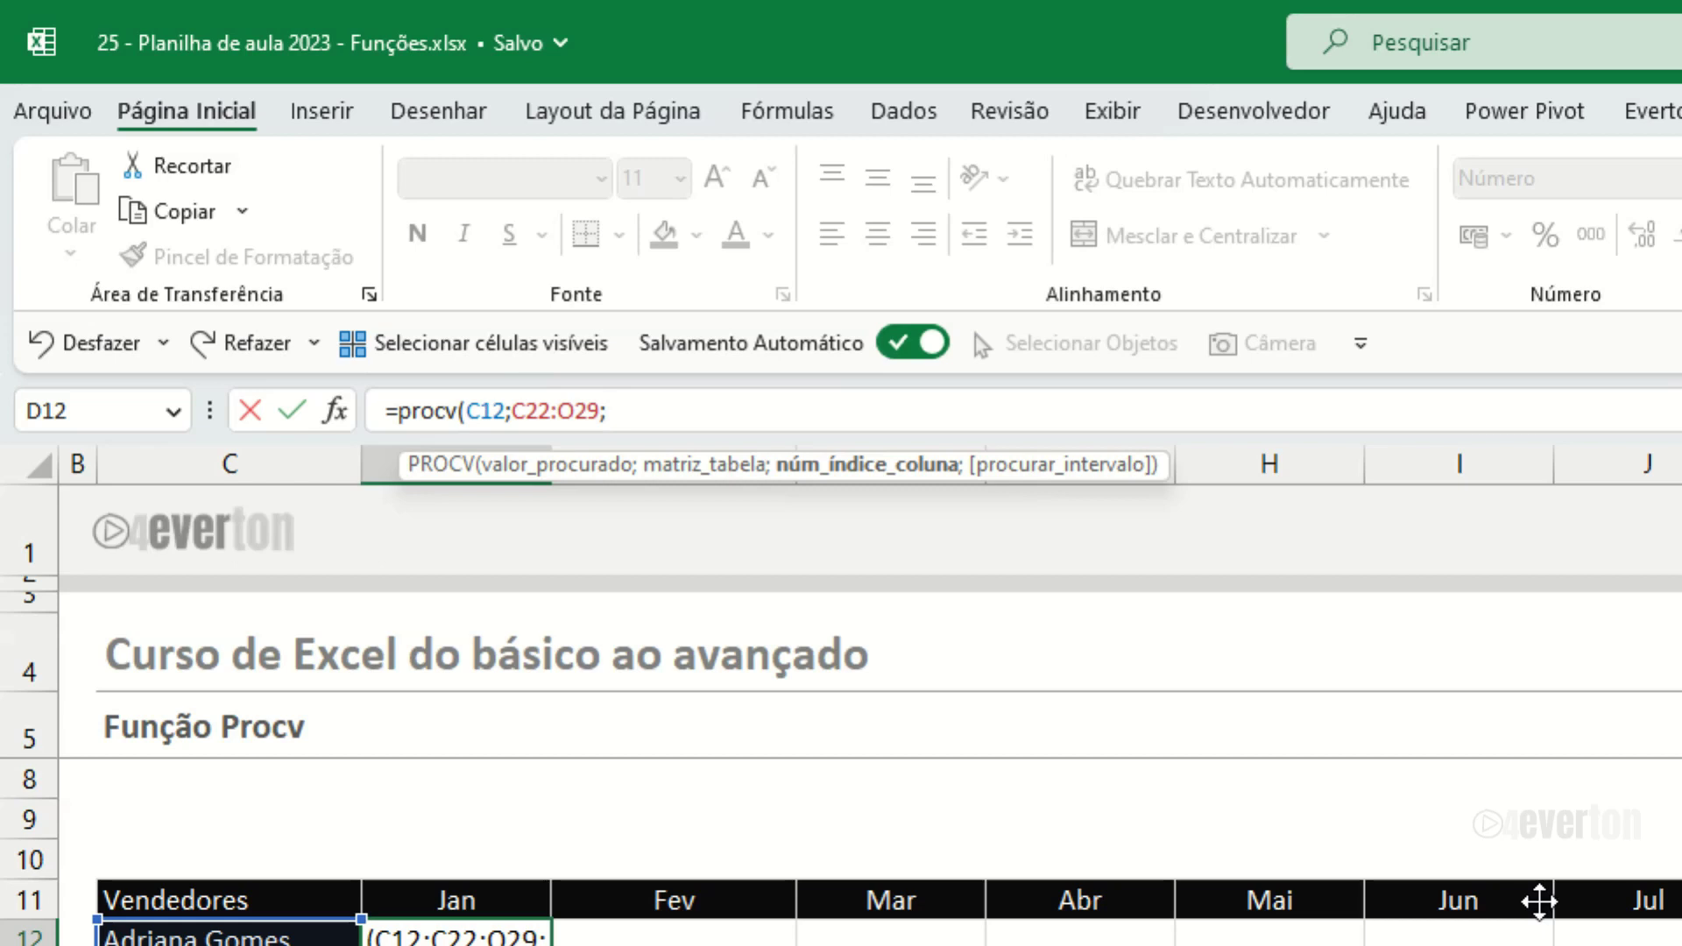
pyautogui.write('co')
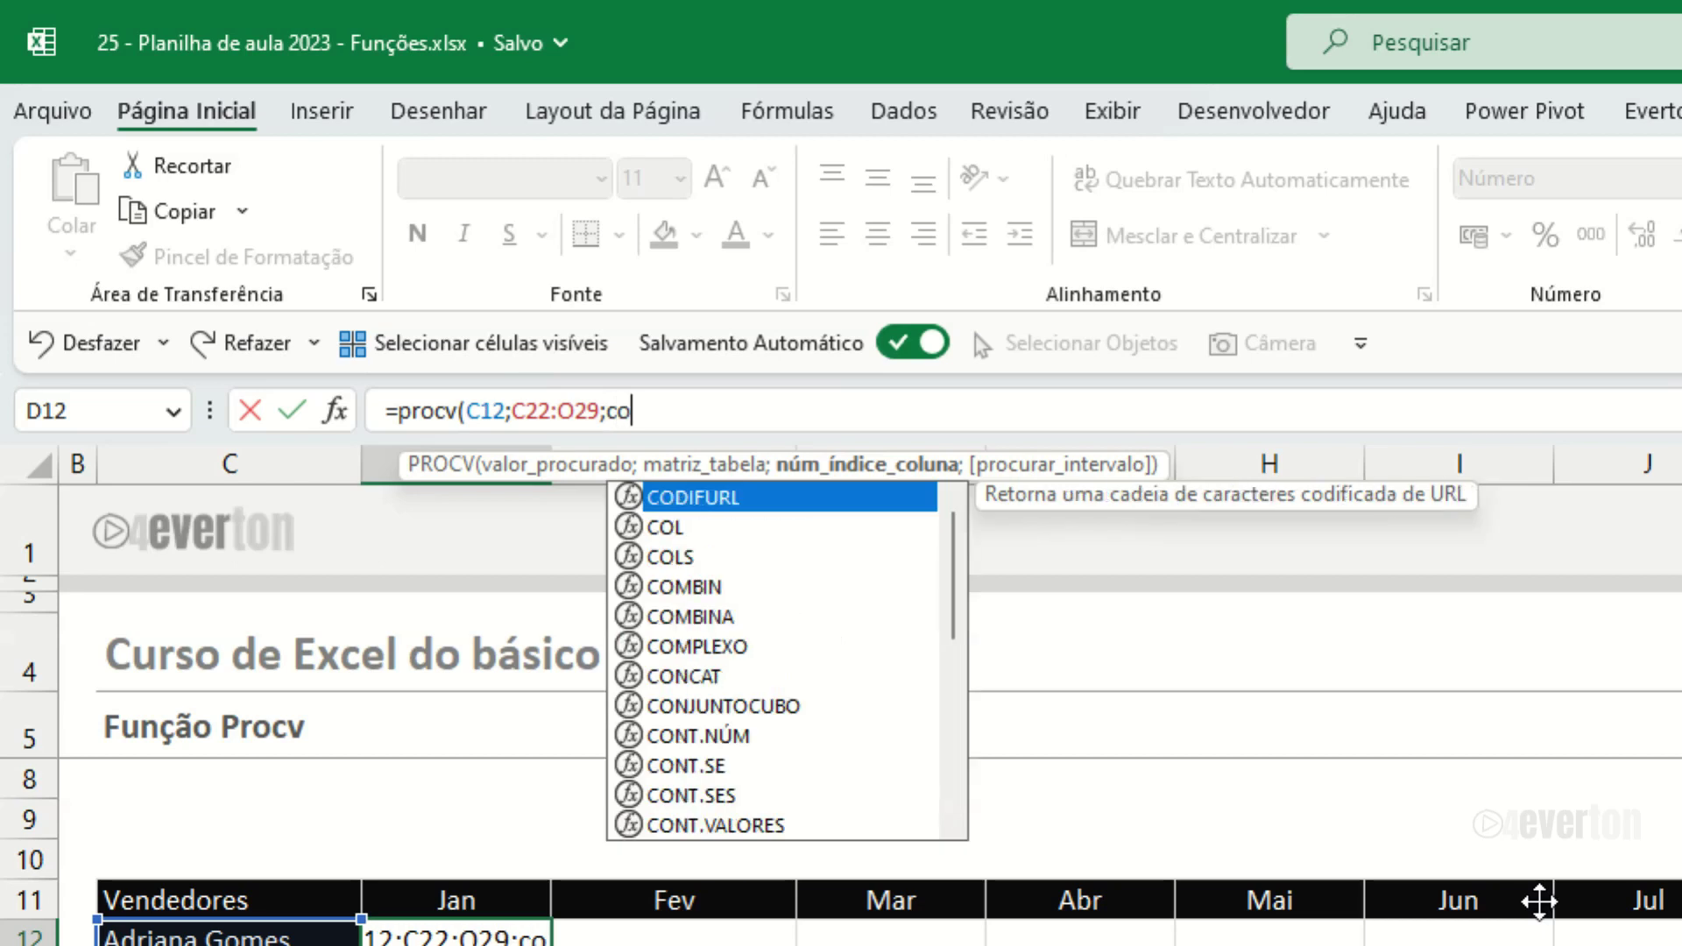
pyautogui.write('rresp(')
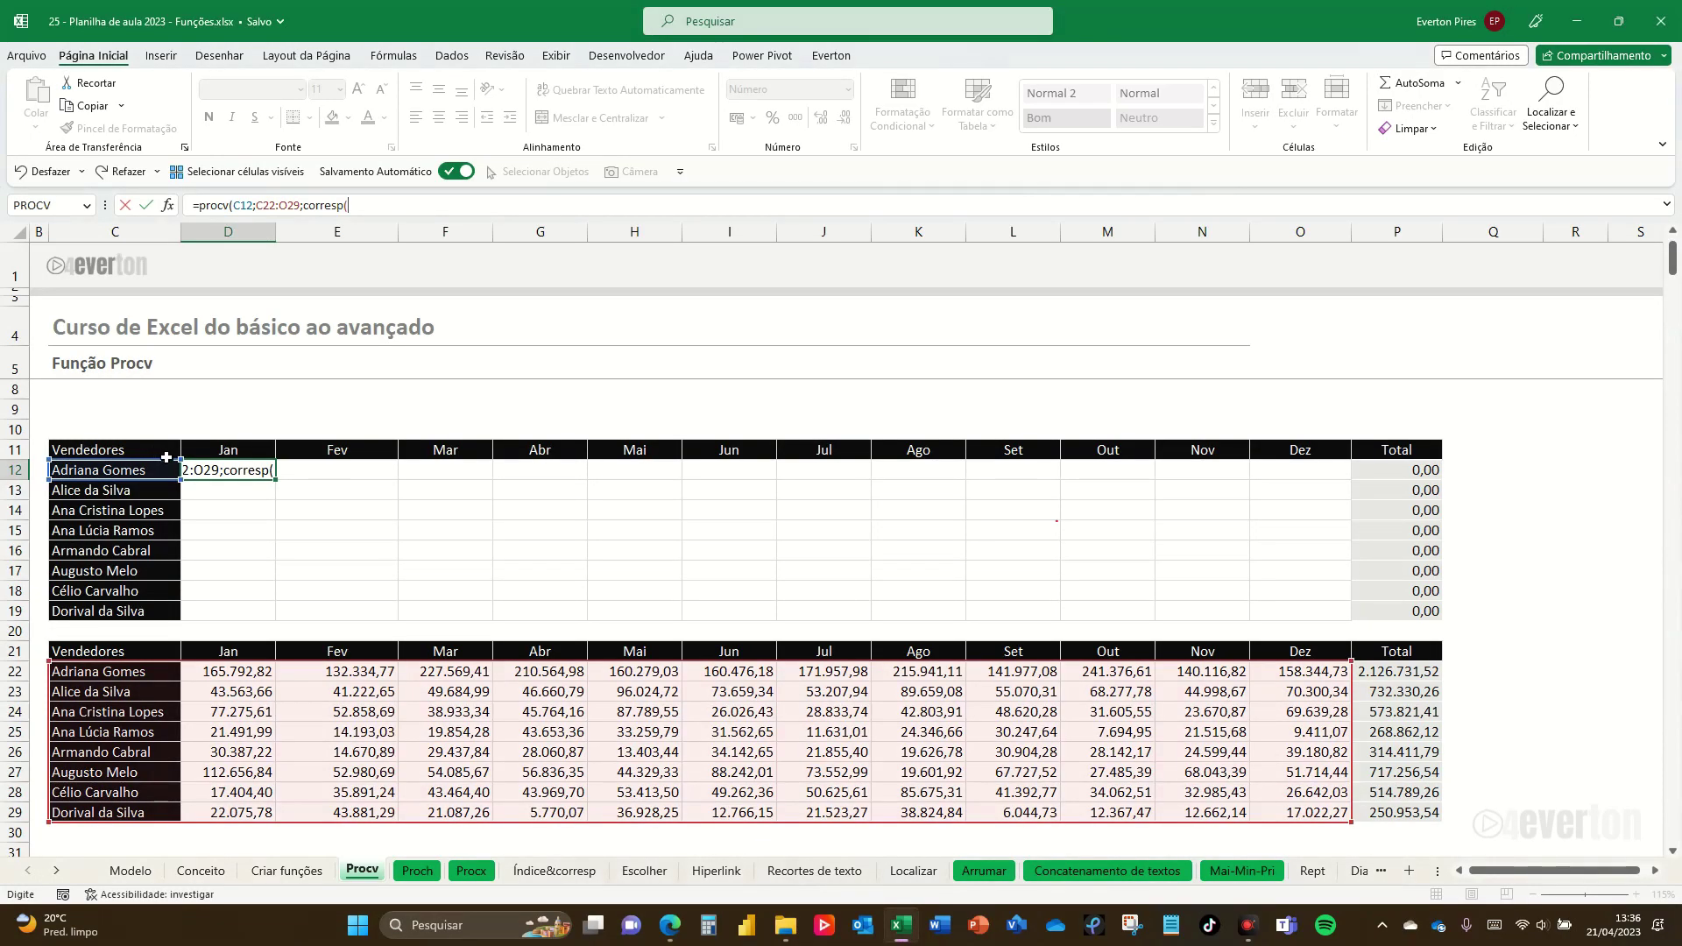
# Step: Finish with corresp(D11;C11:O11;0) and exact match 0, so D12 shows 165.792,82
pyautogui.press('F2')
pyautogui.click(245, 449)
pyautogui.write(';')
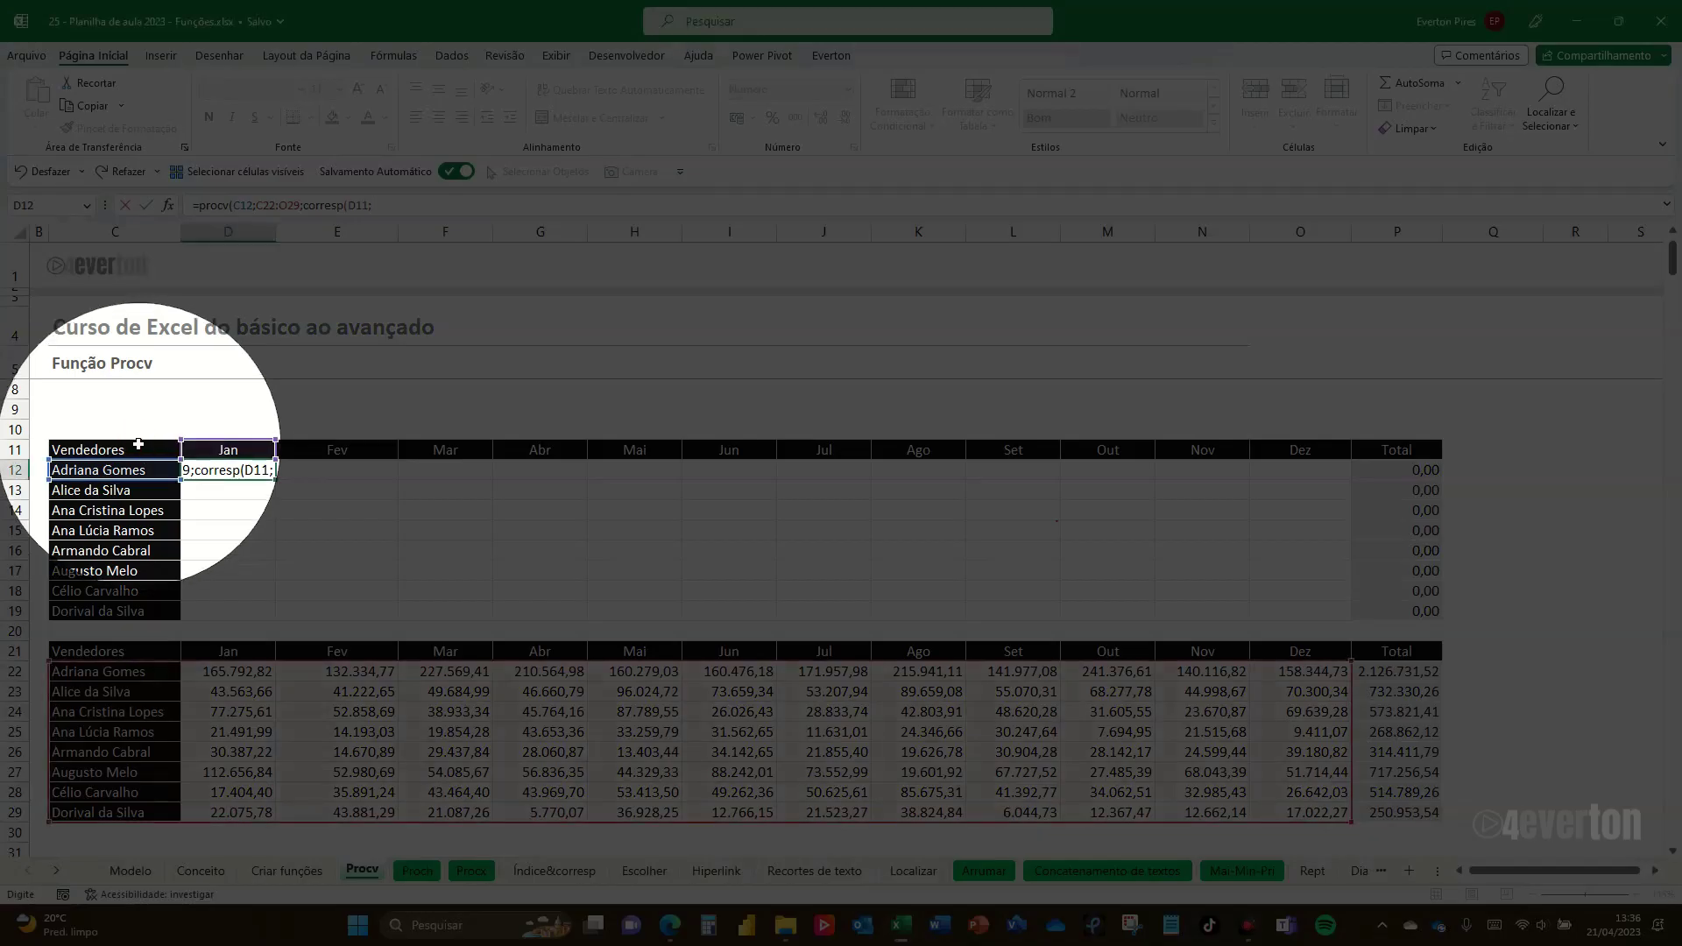
pyautogui.moveTo(138, 448); pyautogui.dragTo(1282, 444)
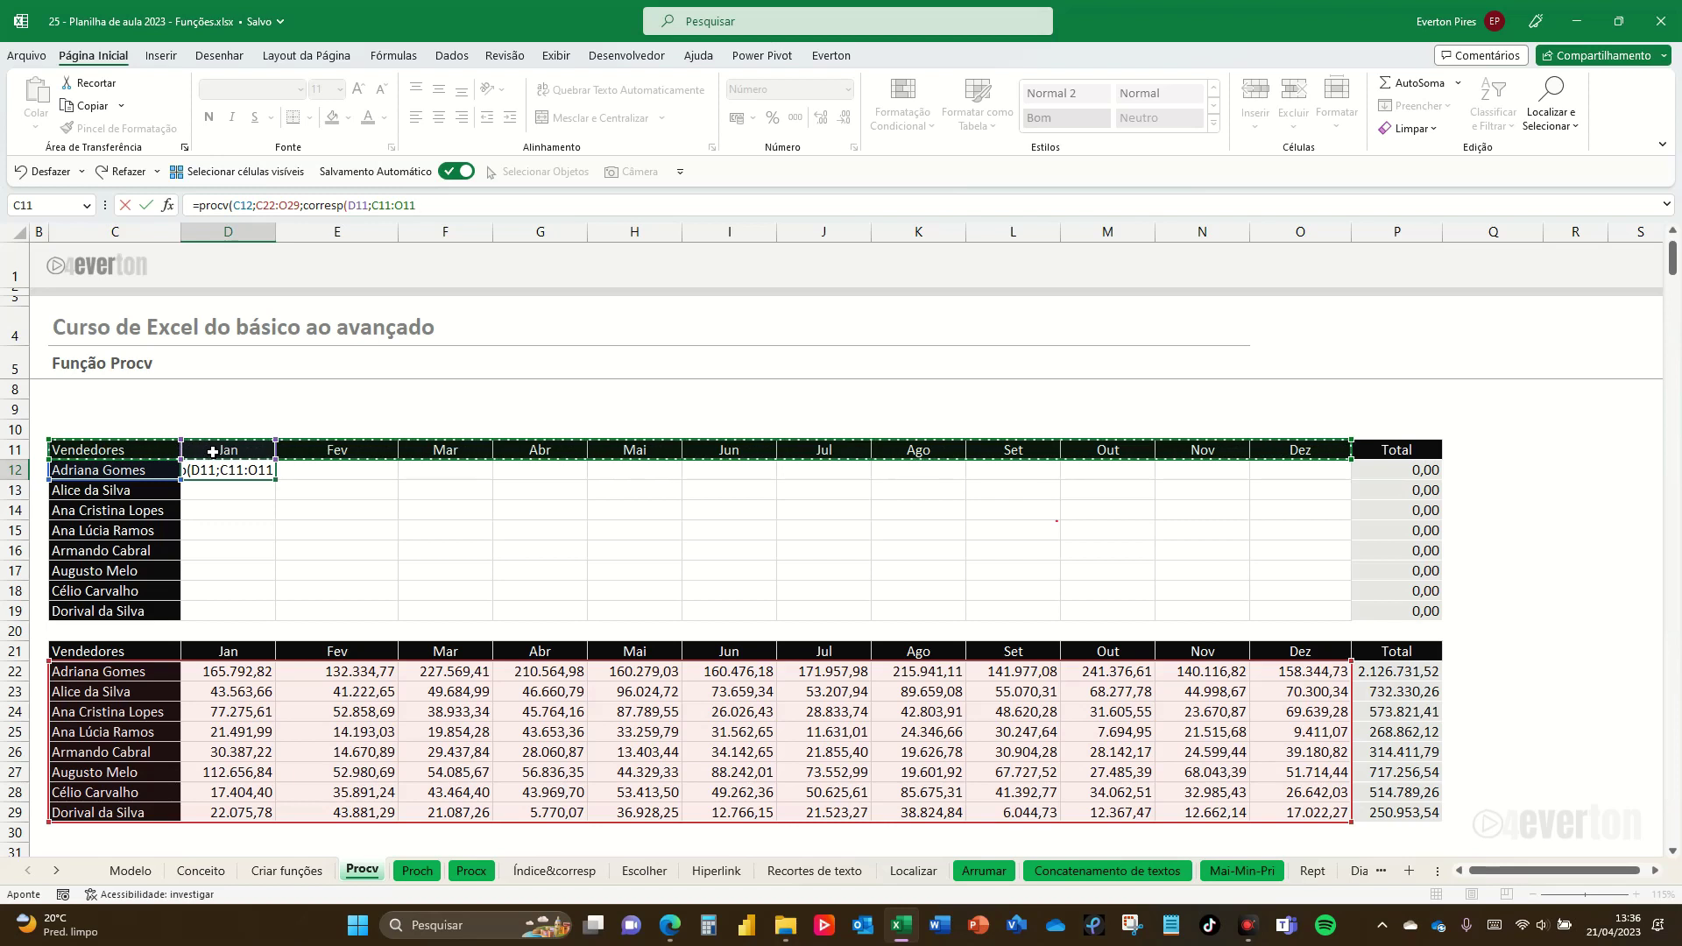
pyautogui.write(';')
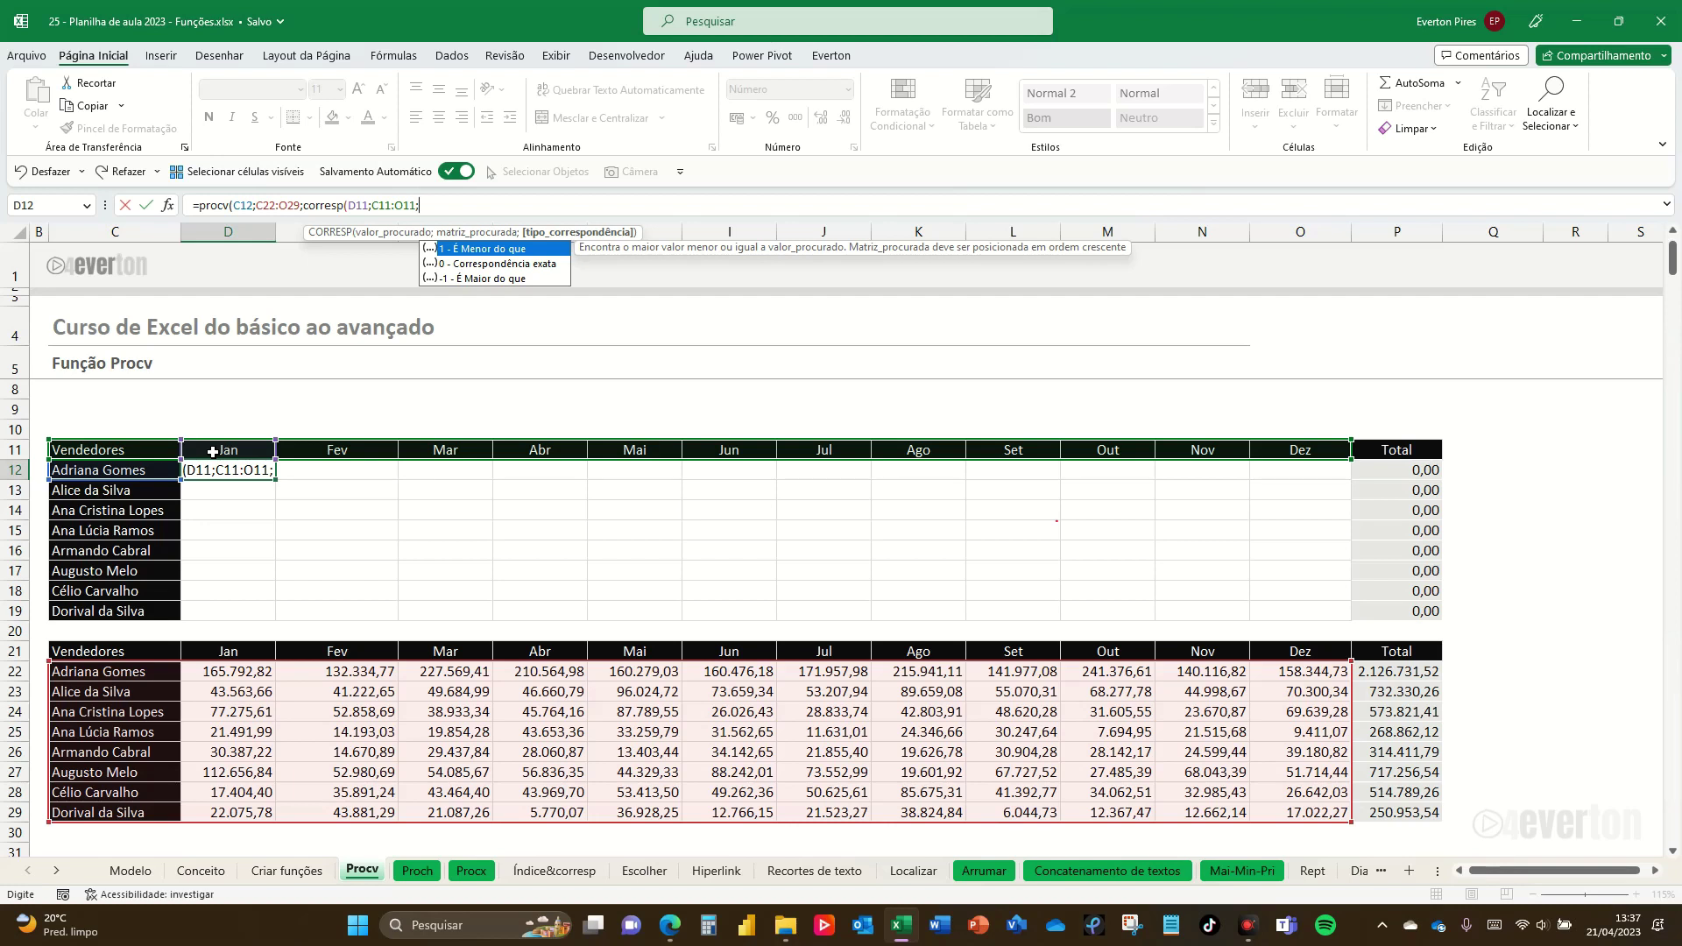
pyautogui.write('0')
pyautogui.write(')')
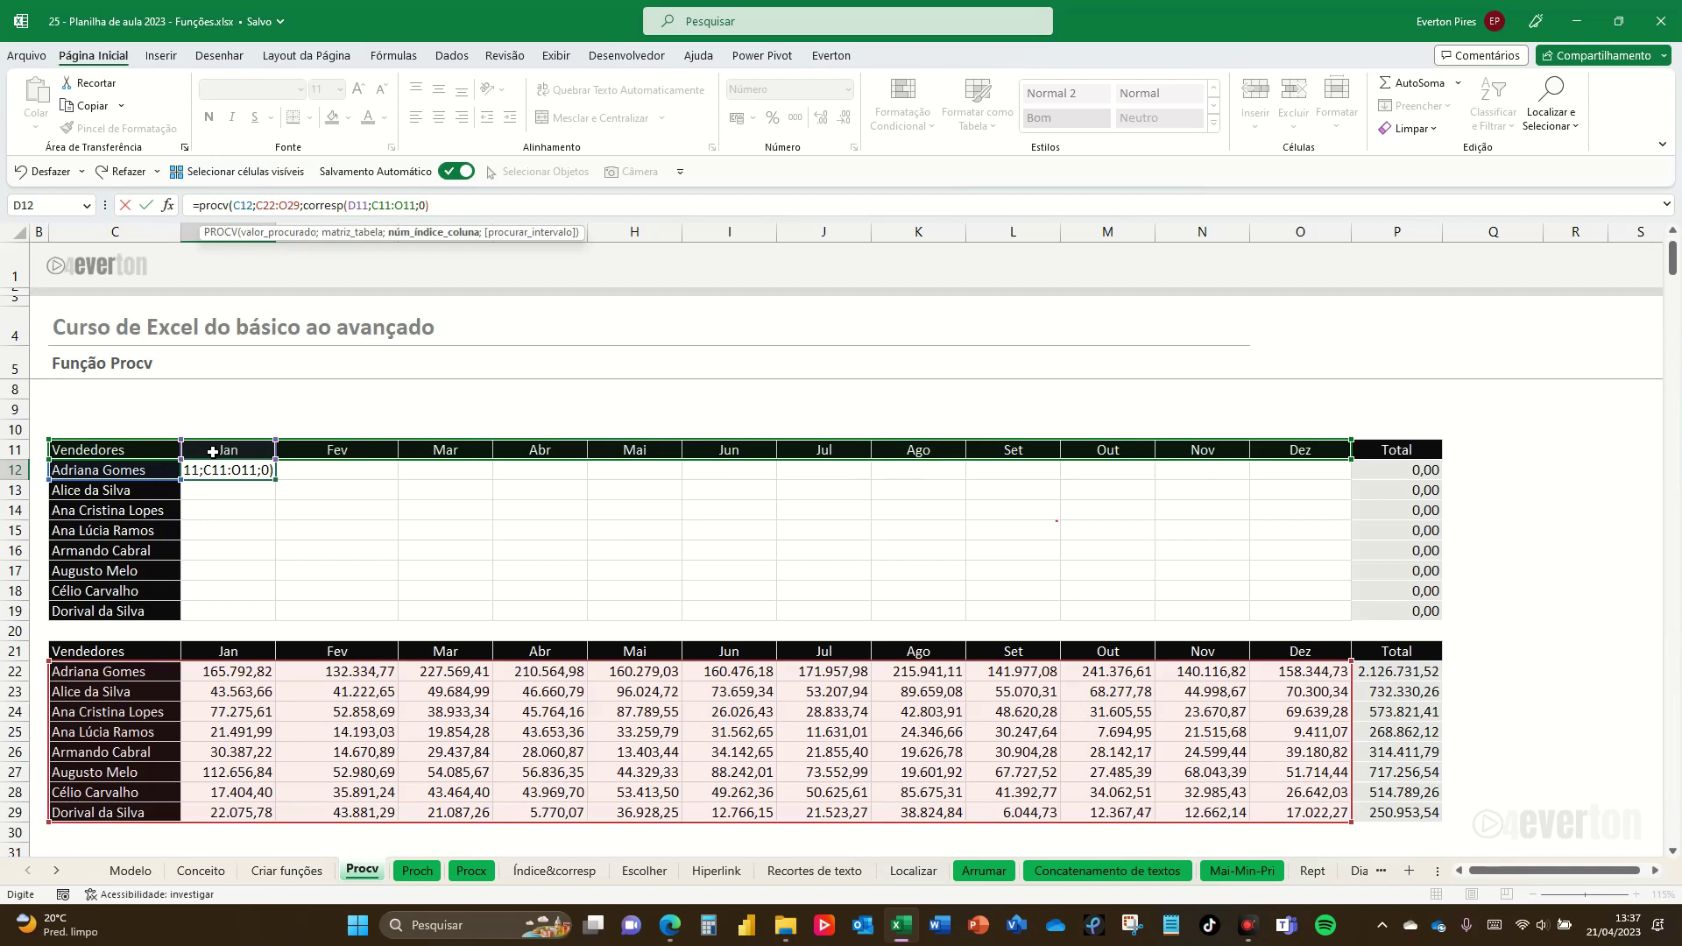
pyautogui.write(';')
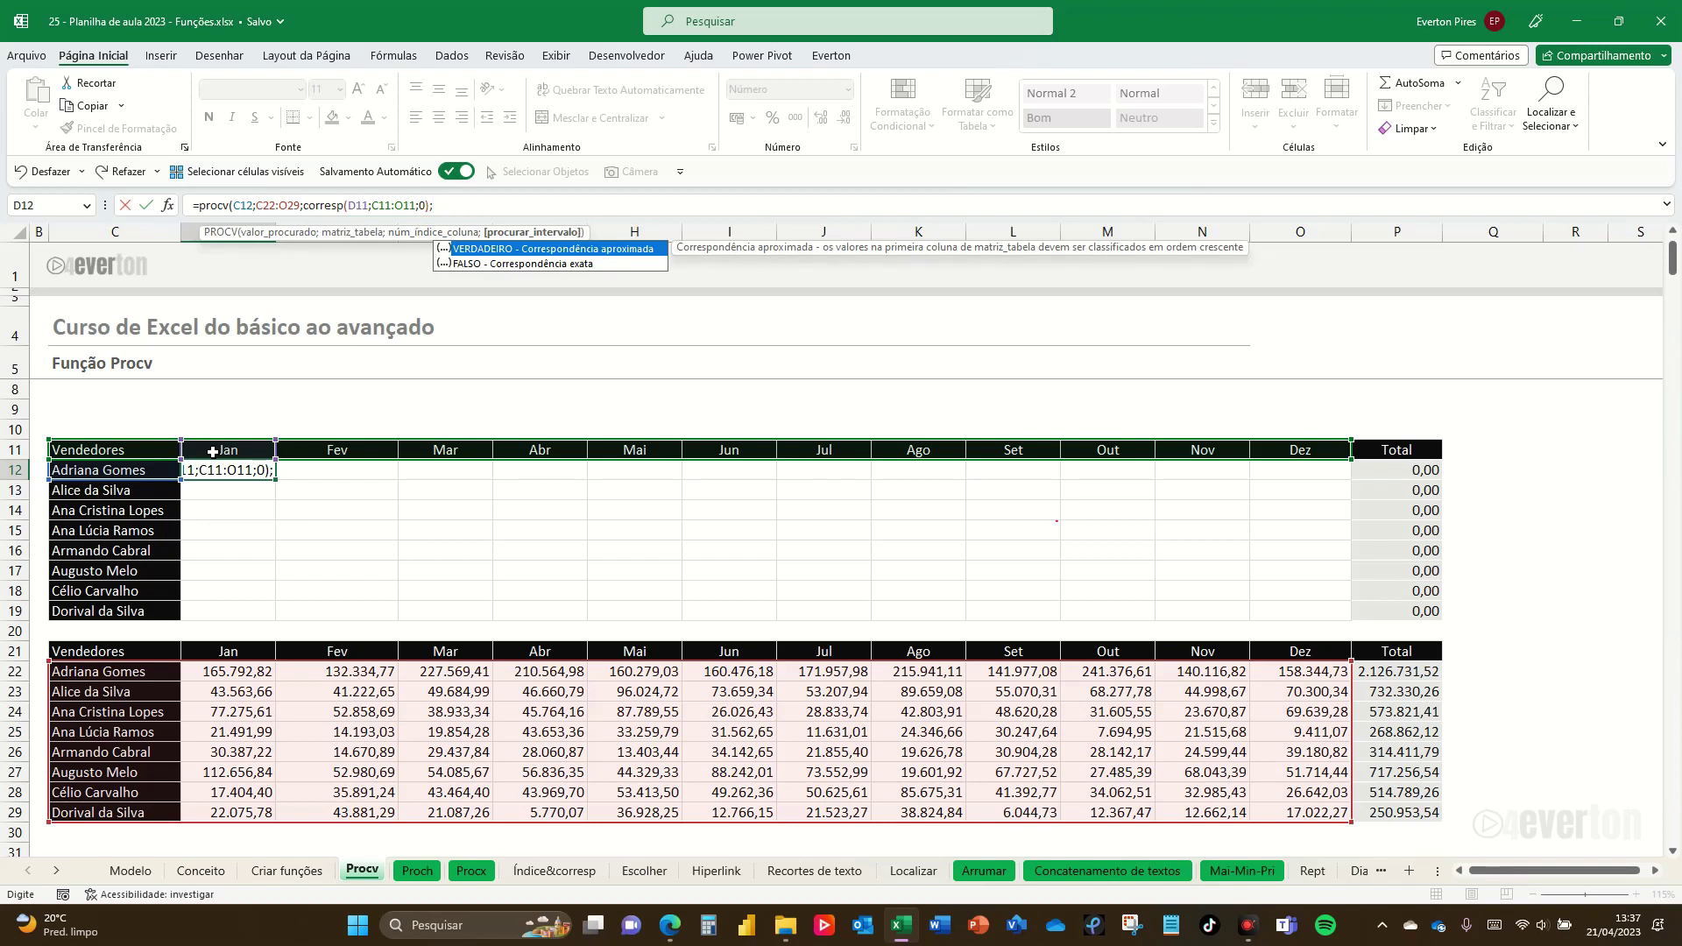
pyautogui.write('0')
pyautogui.write(')')
pyautogui.press('Return')
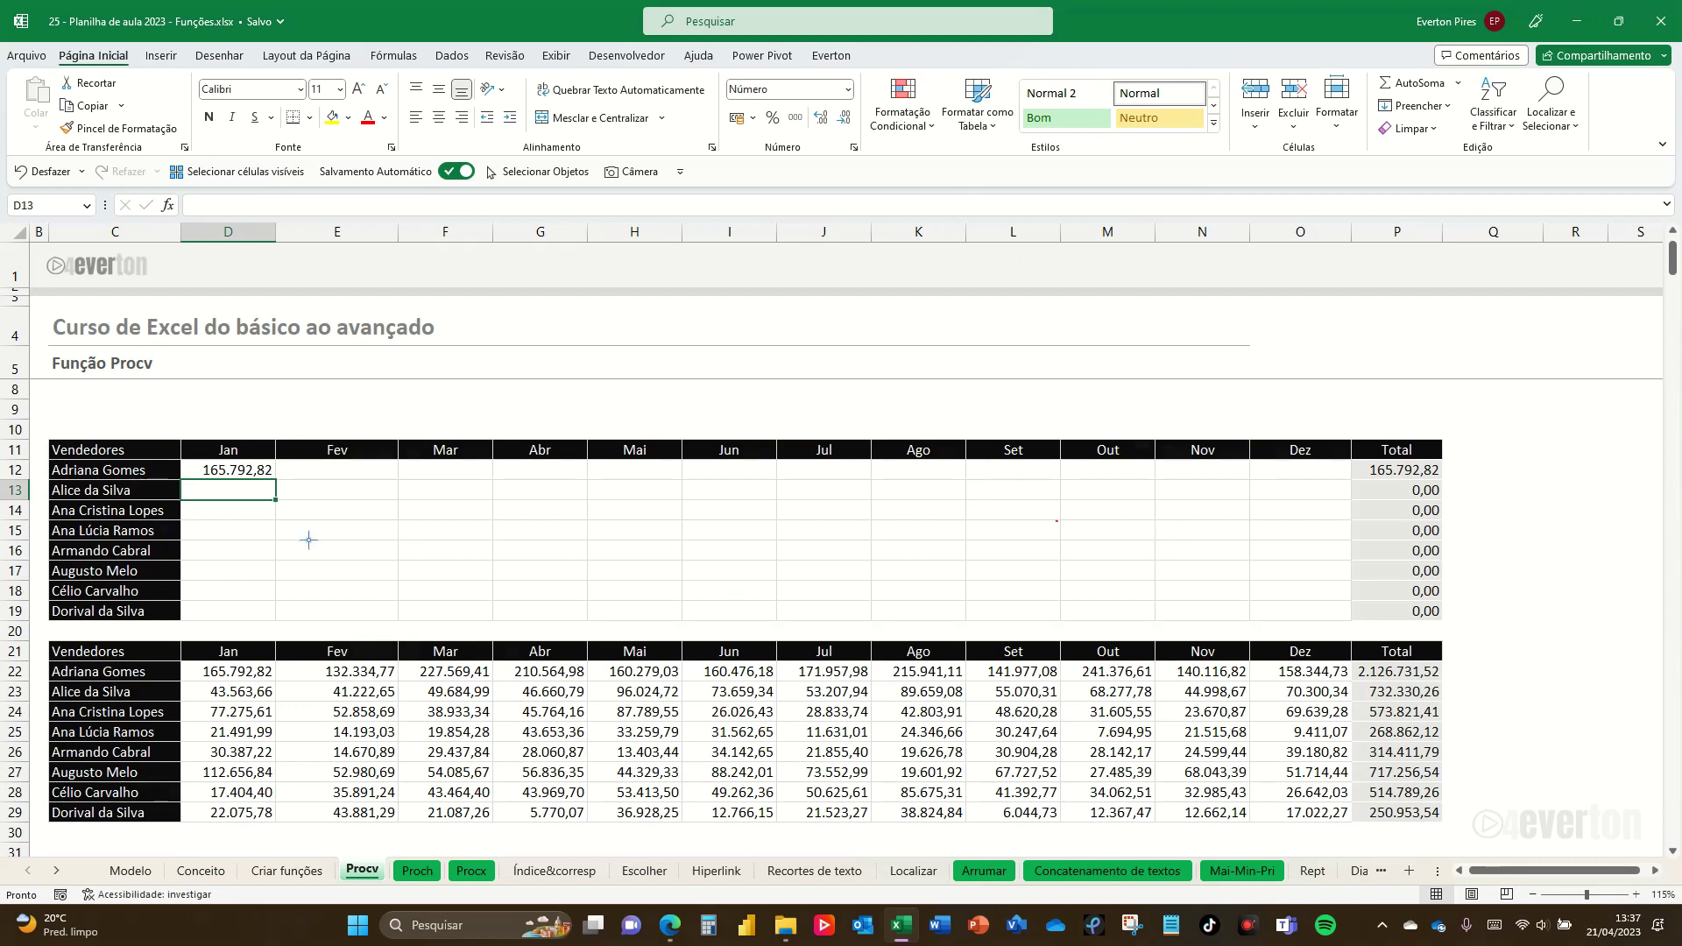
pyautogui.moveTo(258, 477); pyautogui.dragTo(247, 677)
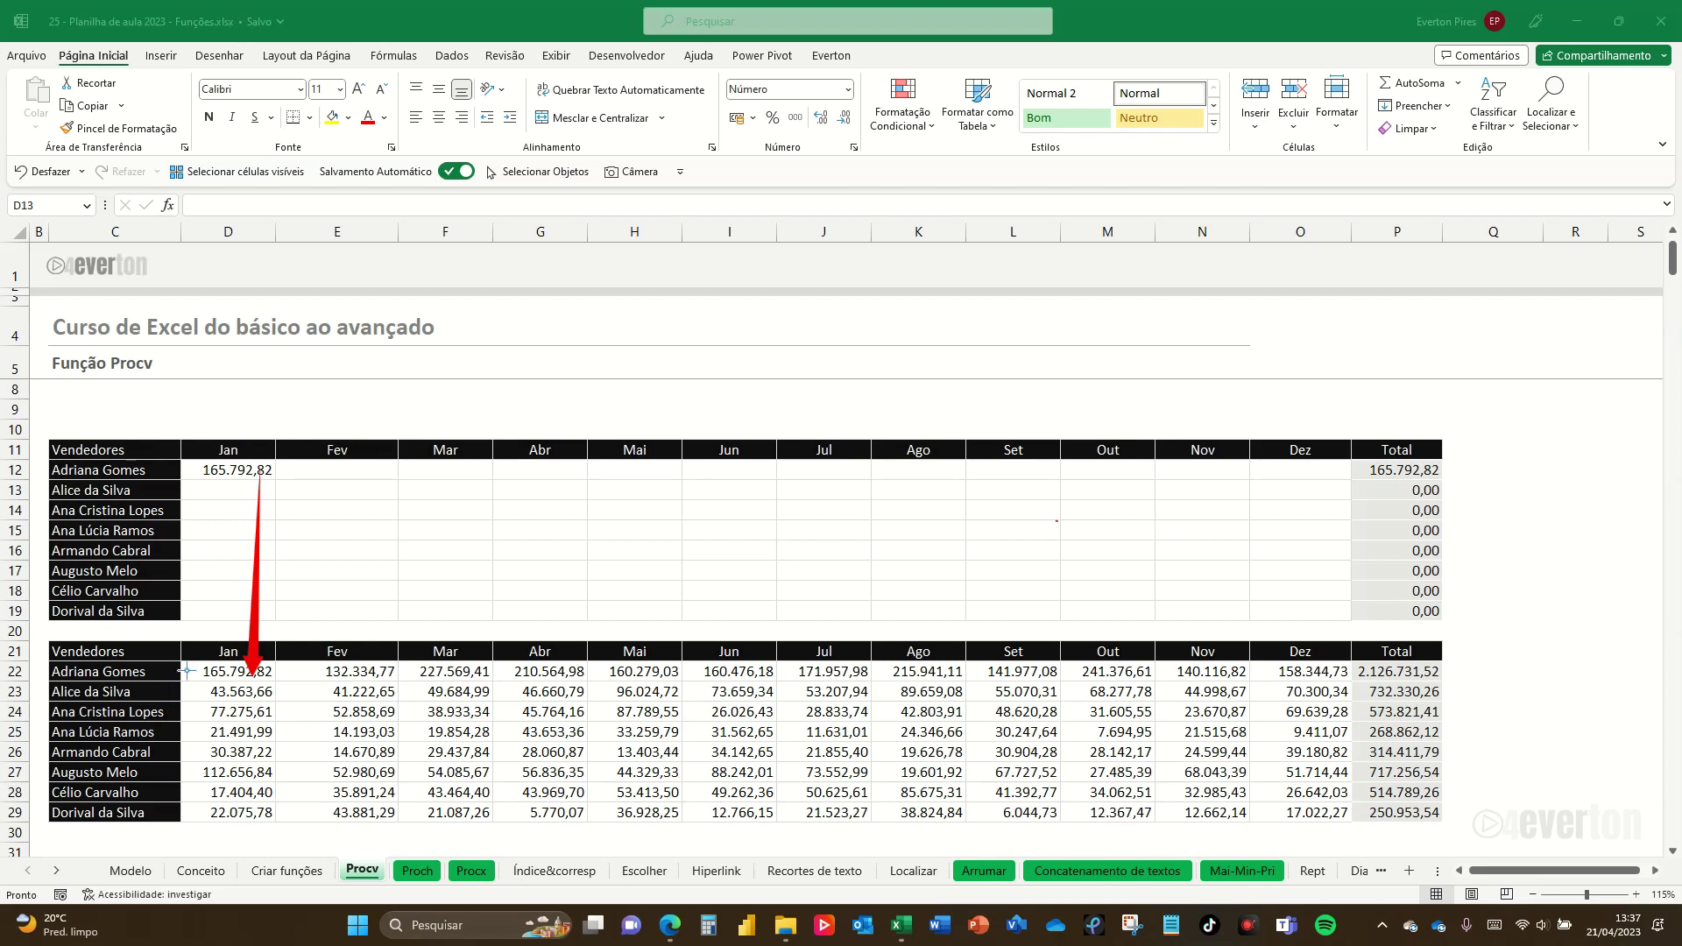
pyautogui.click(228, 470)
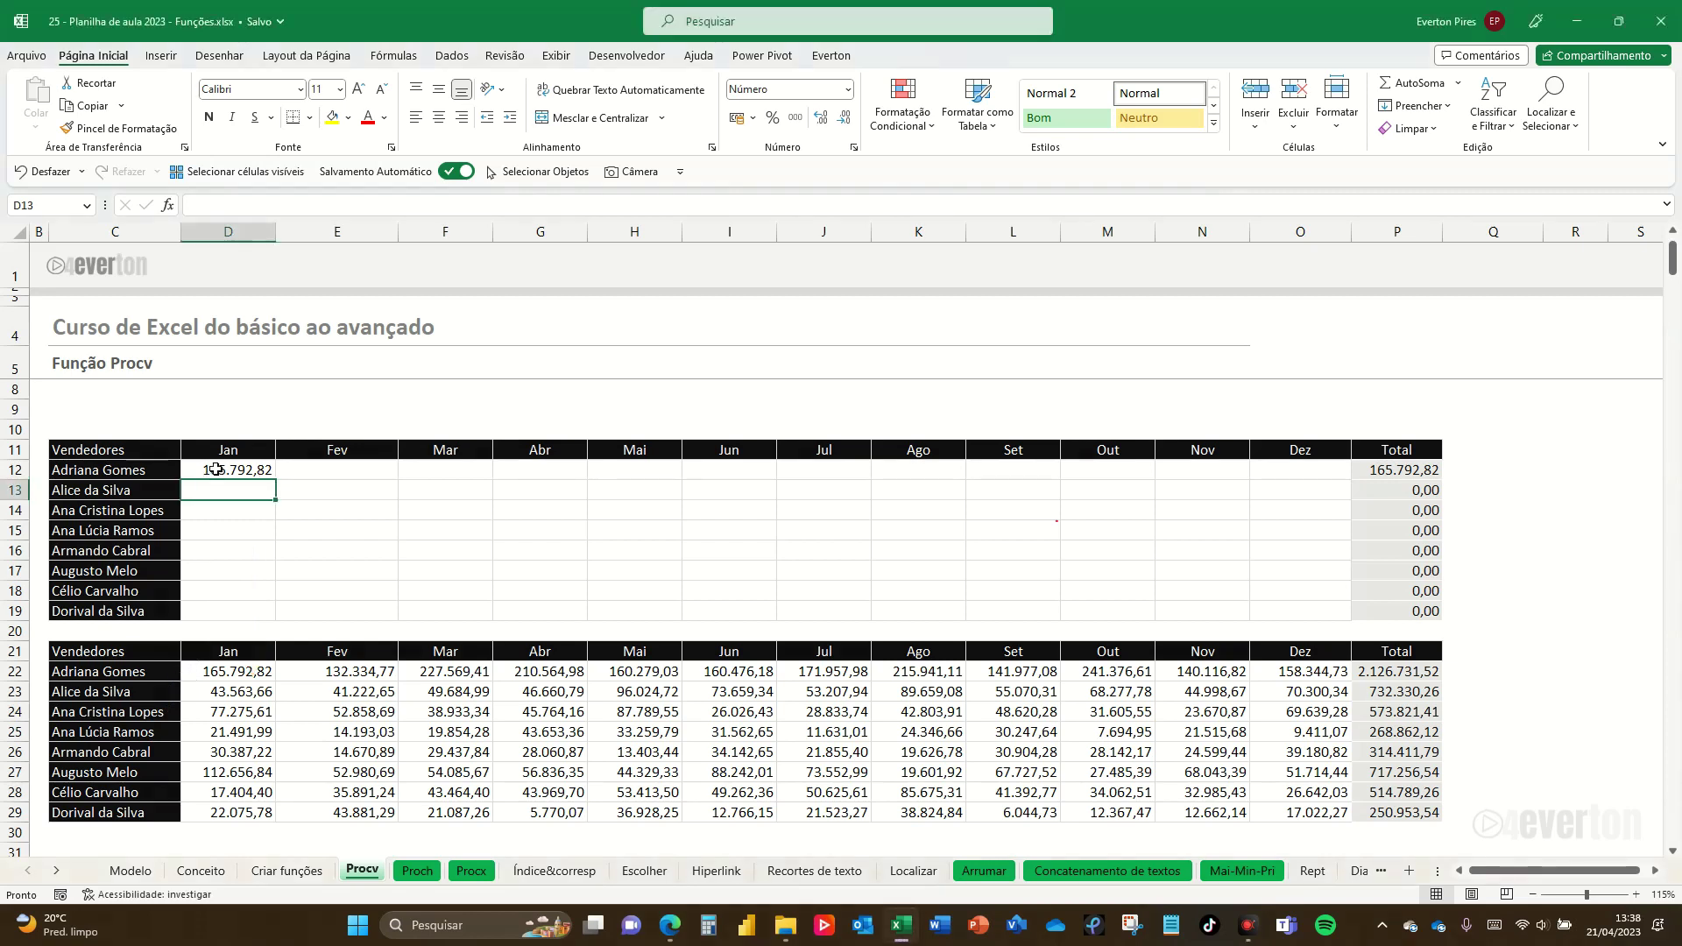
pyautogui.hotkey('ctrl', 'c')
pyautogui.moveTo(298, 473)
pyautogui.mouseDown()
pyautogui.moveTo(534, 521)
pyautogui.moveTo(1296, 610)
pyautogui.mouseUp()
pyautogui.keyDown('ctrl'); pyautogui.moveTo(256, 491); pyautogui.dragTo(256, 613); pyautogui.keyUp('ctrl')
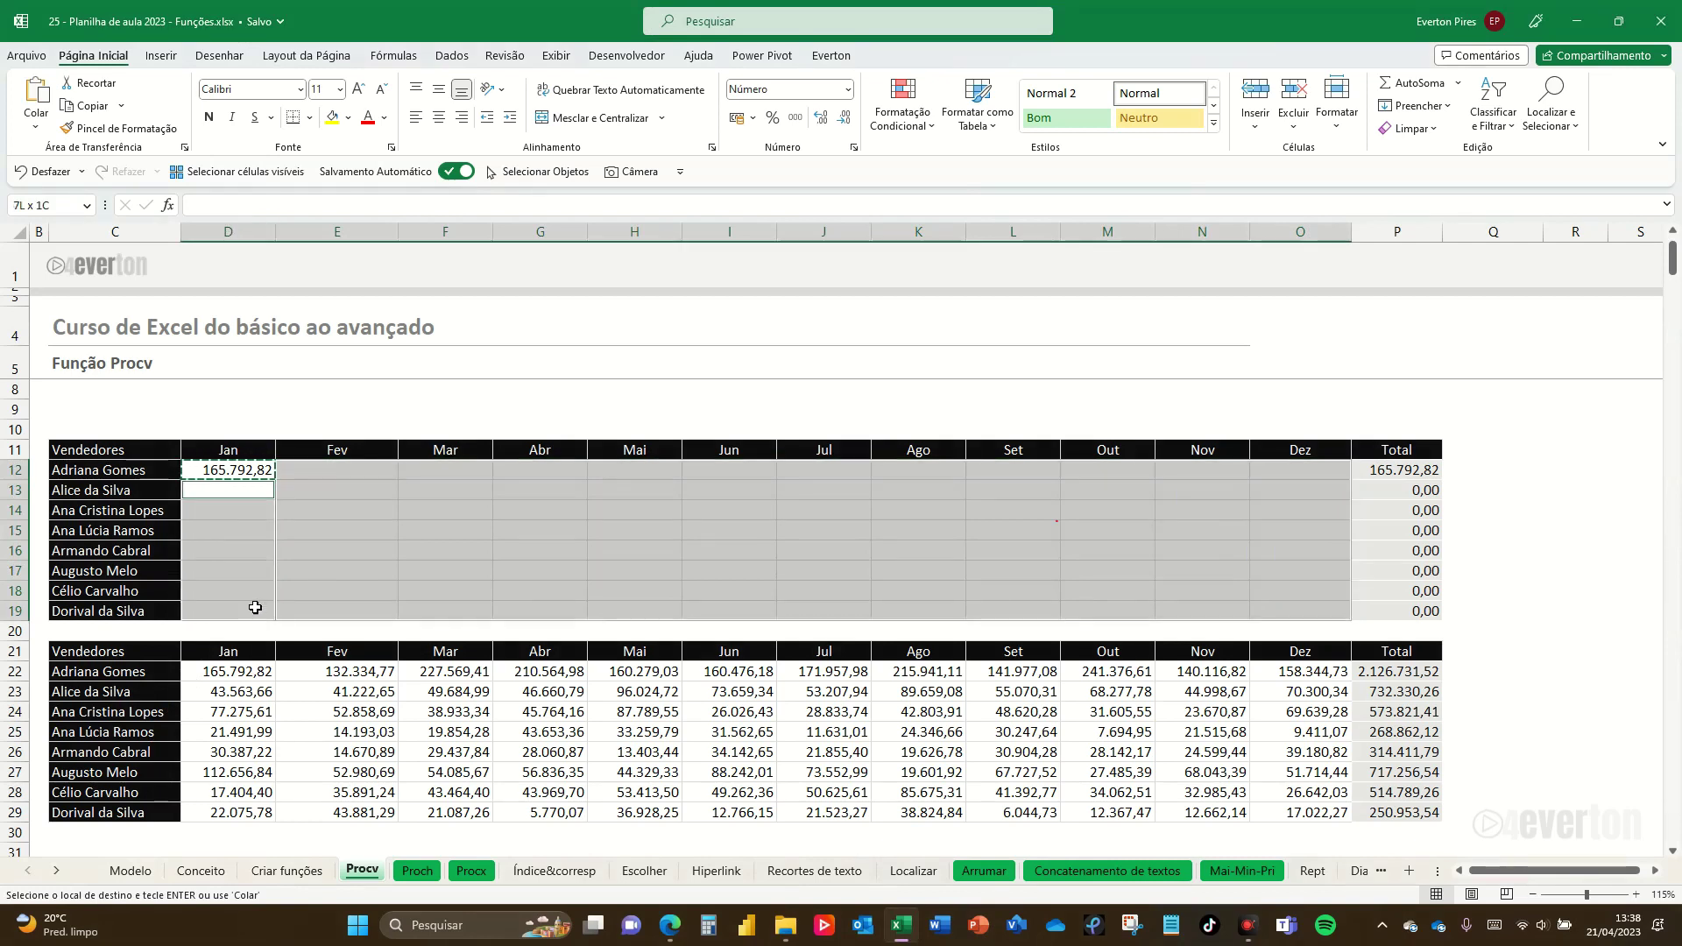
pyautogui.hotkey('ctrl', 'v')
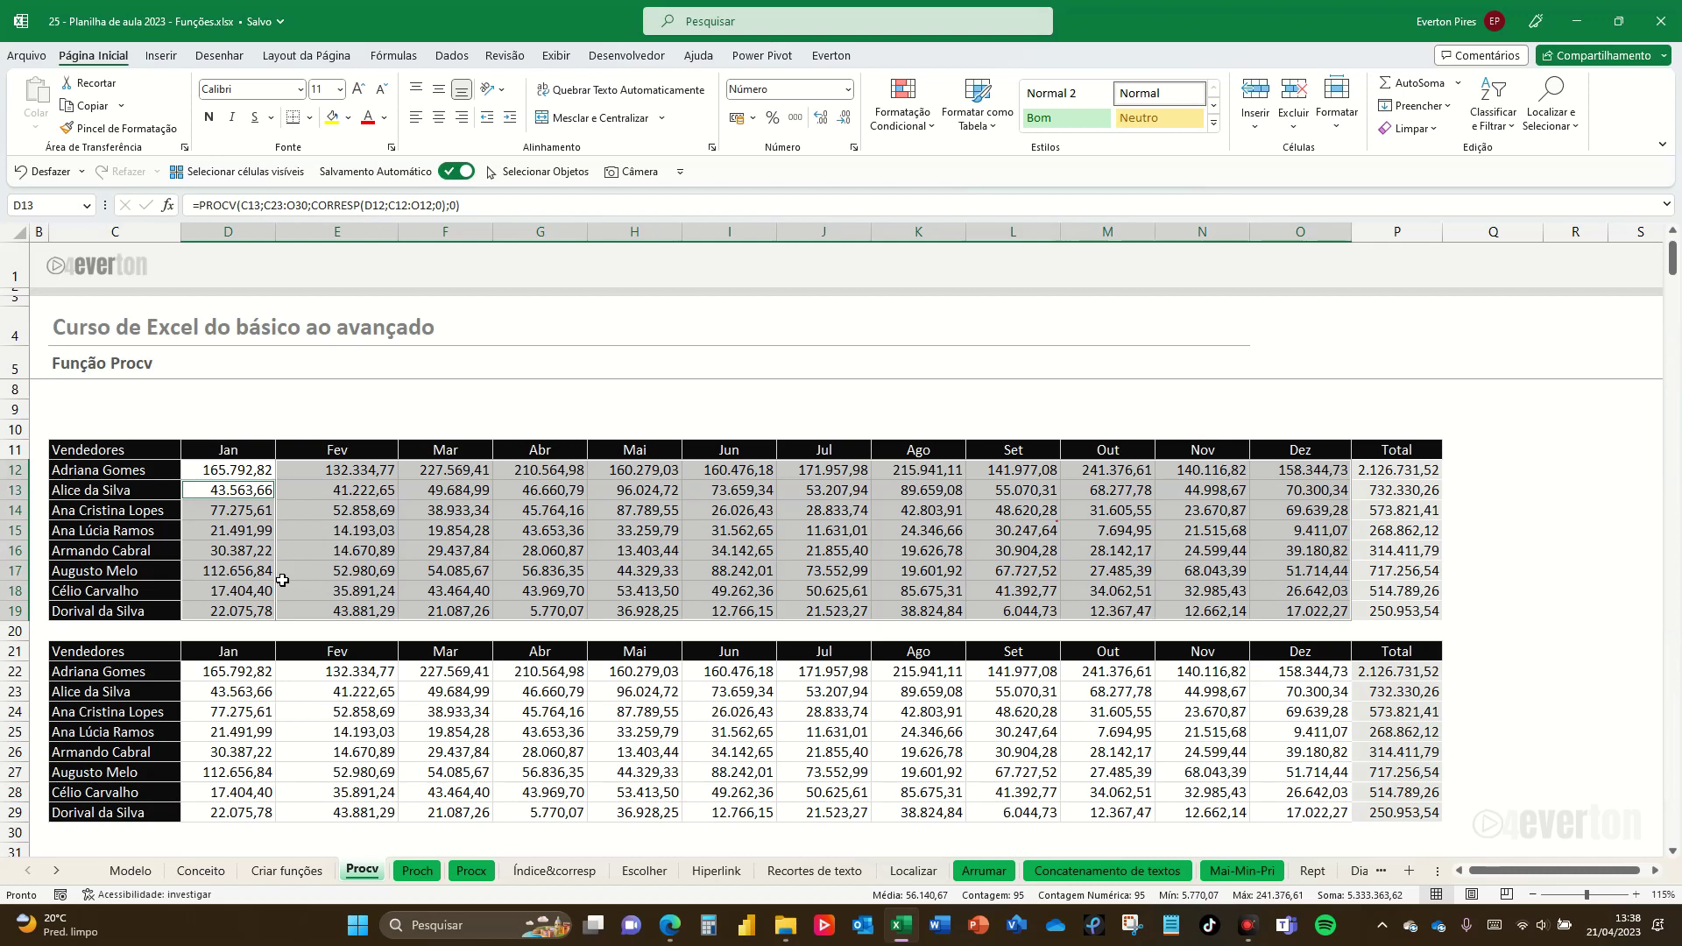
pyautogui.hotkey('ctrl', 'z')
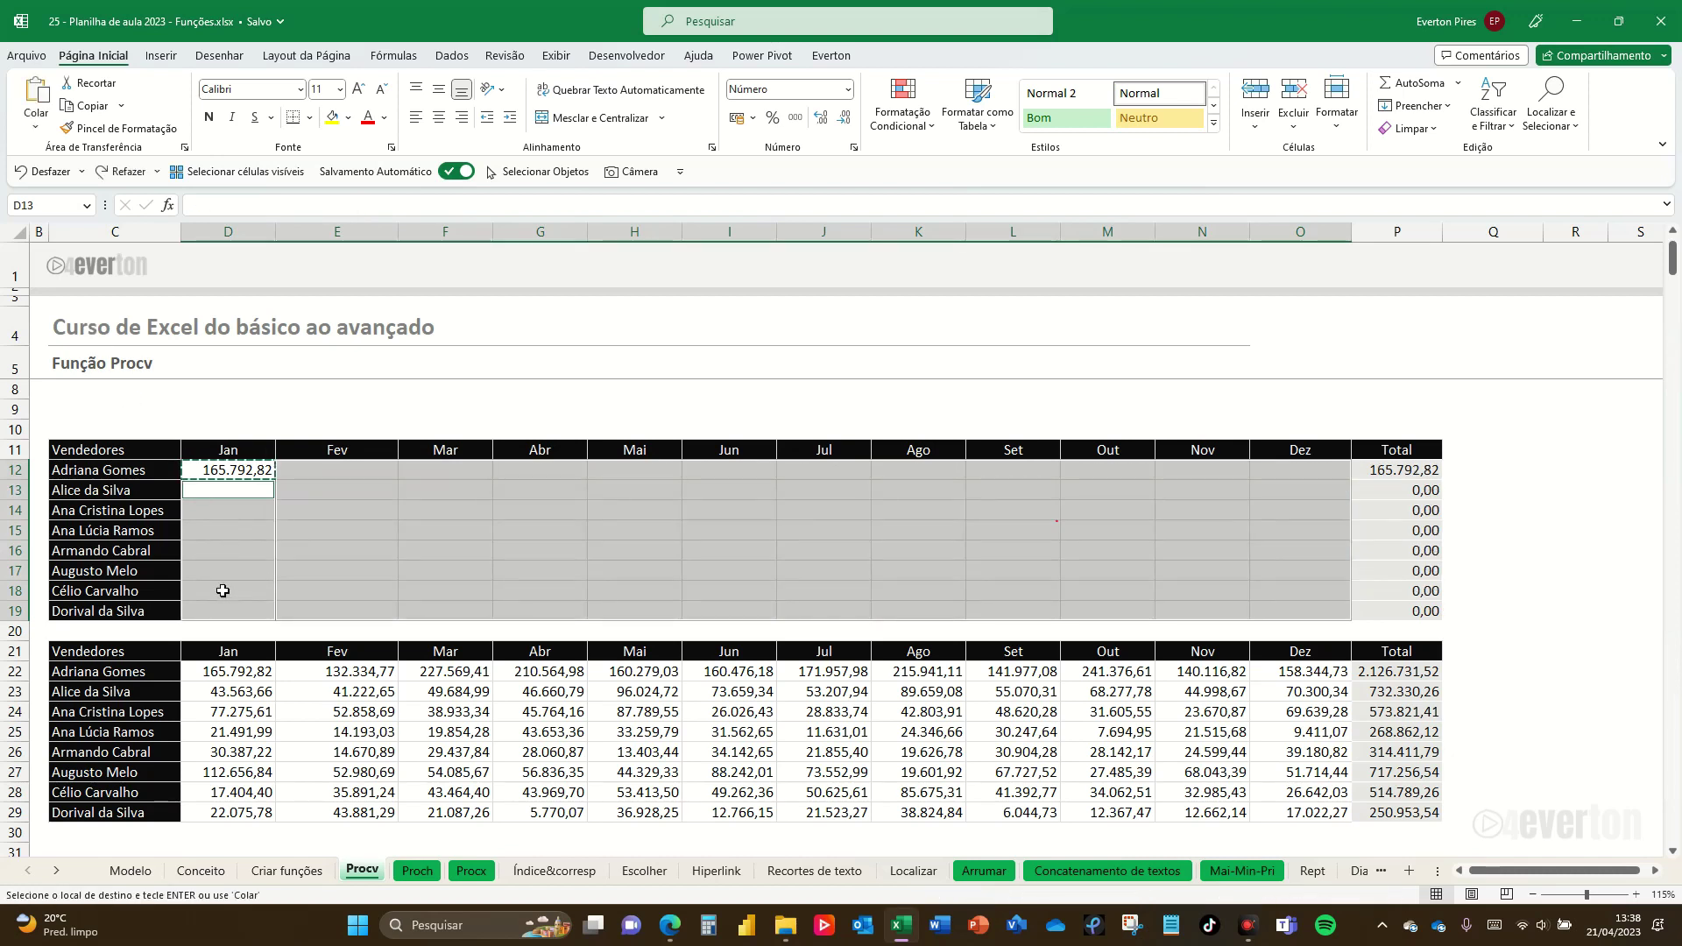
# Step: Lock the PROCV arguments in D12 as $C12 and $C$22:$O$29
pyautogui.doubleClick(230, 470)
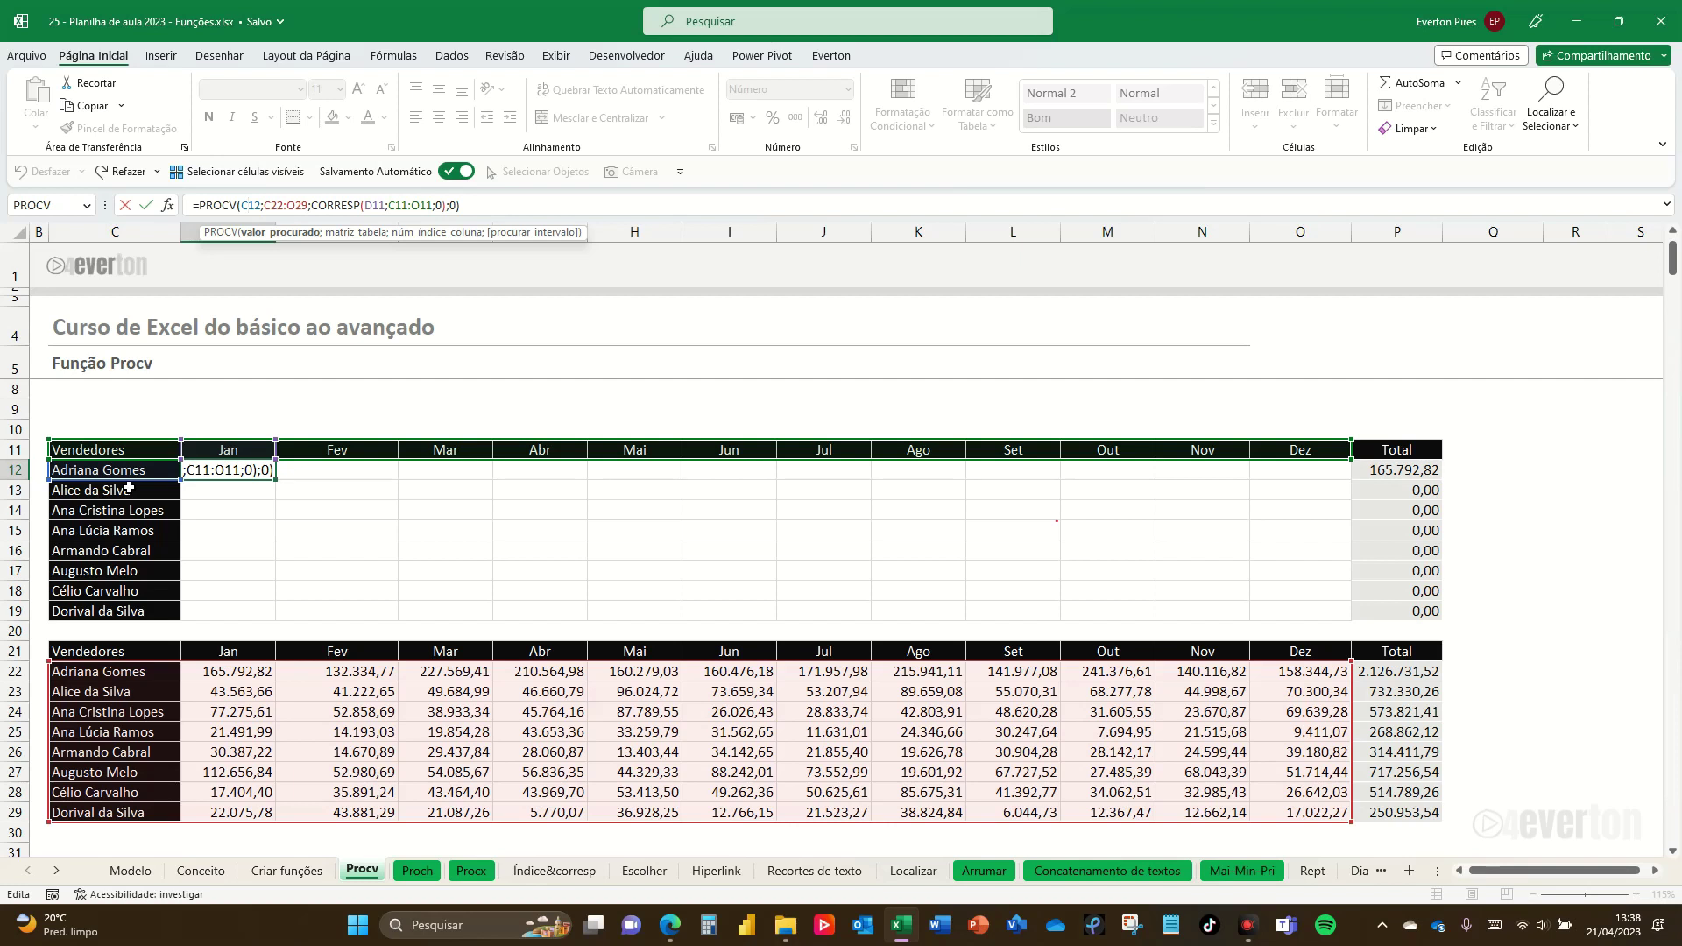
pyautogui.press('F4')
pyautogui.press('F4')
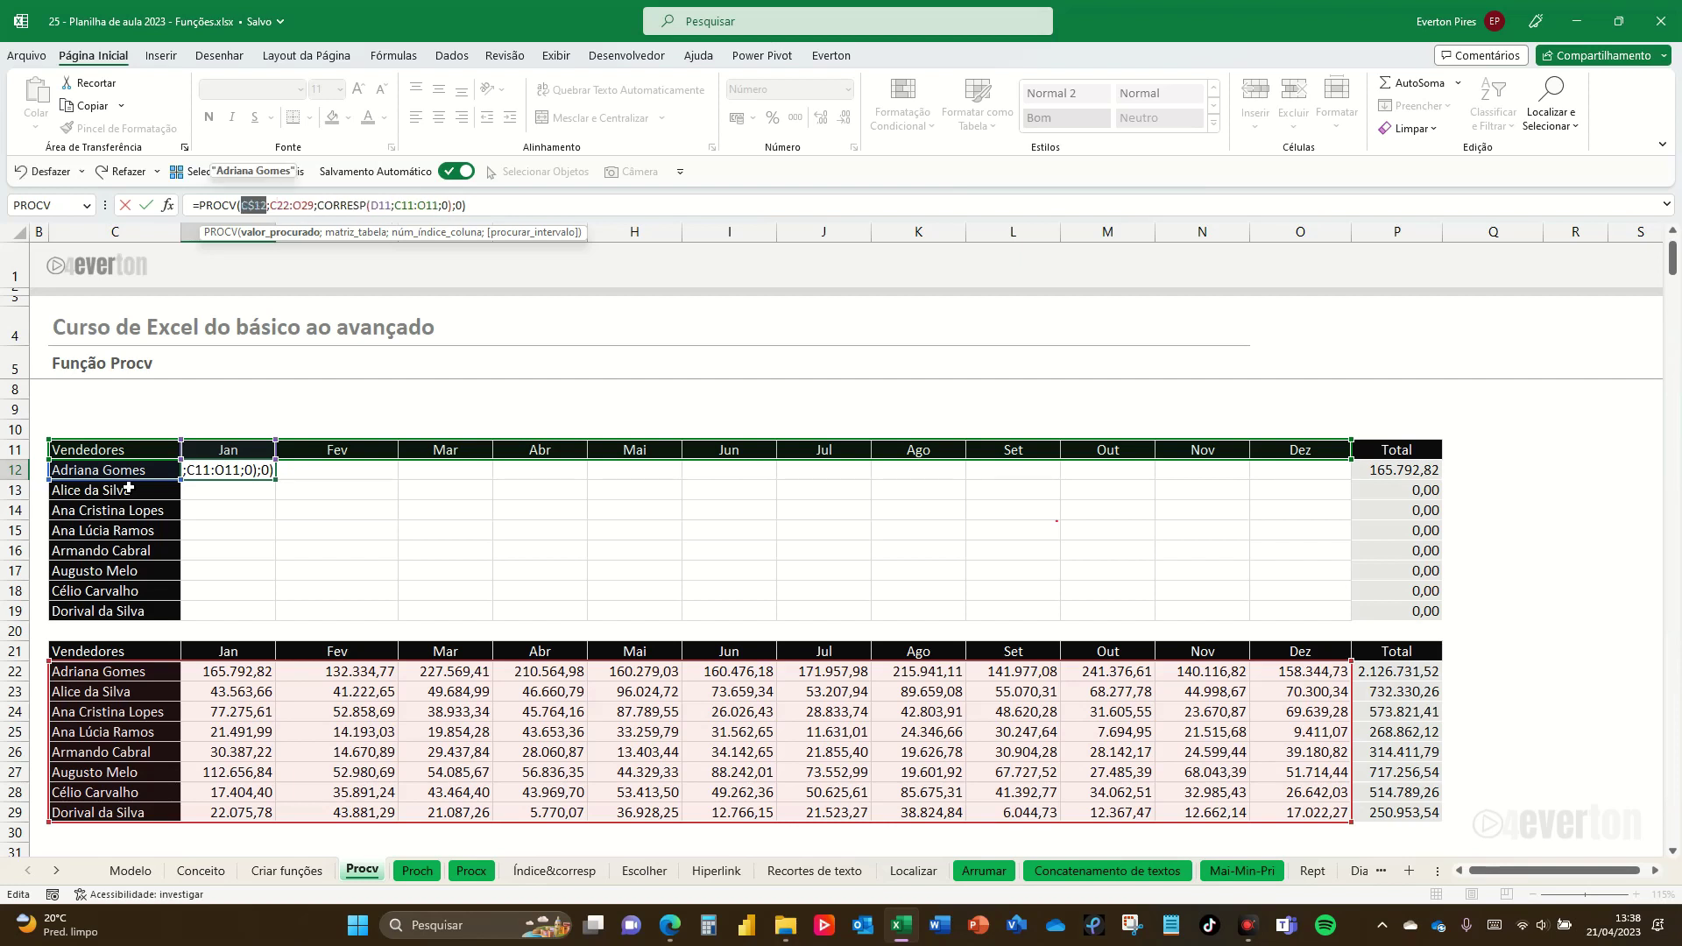
pyautogui.press('F4')
pyautogui.moveTo(269, 204); pyautogui.dragTo(313, 205)
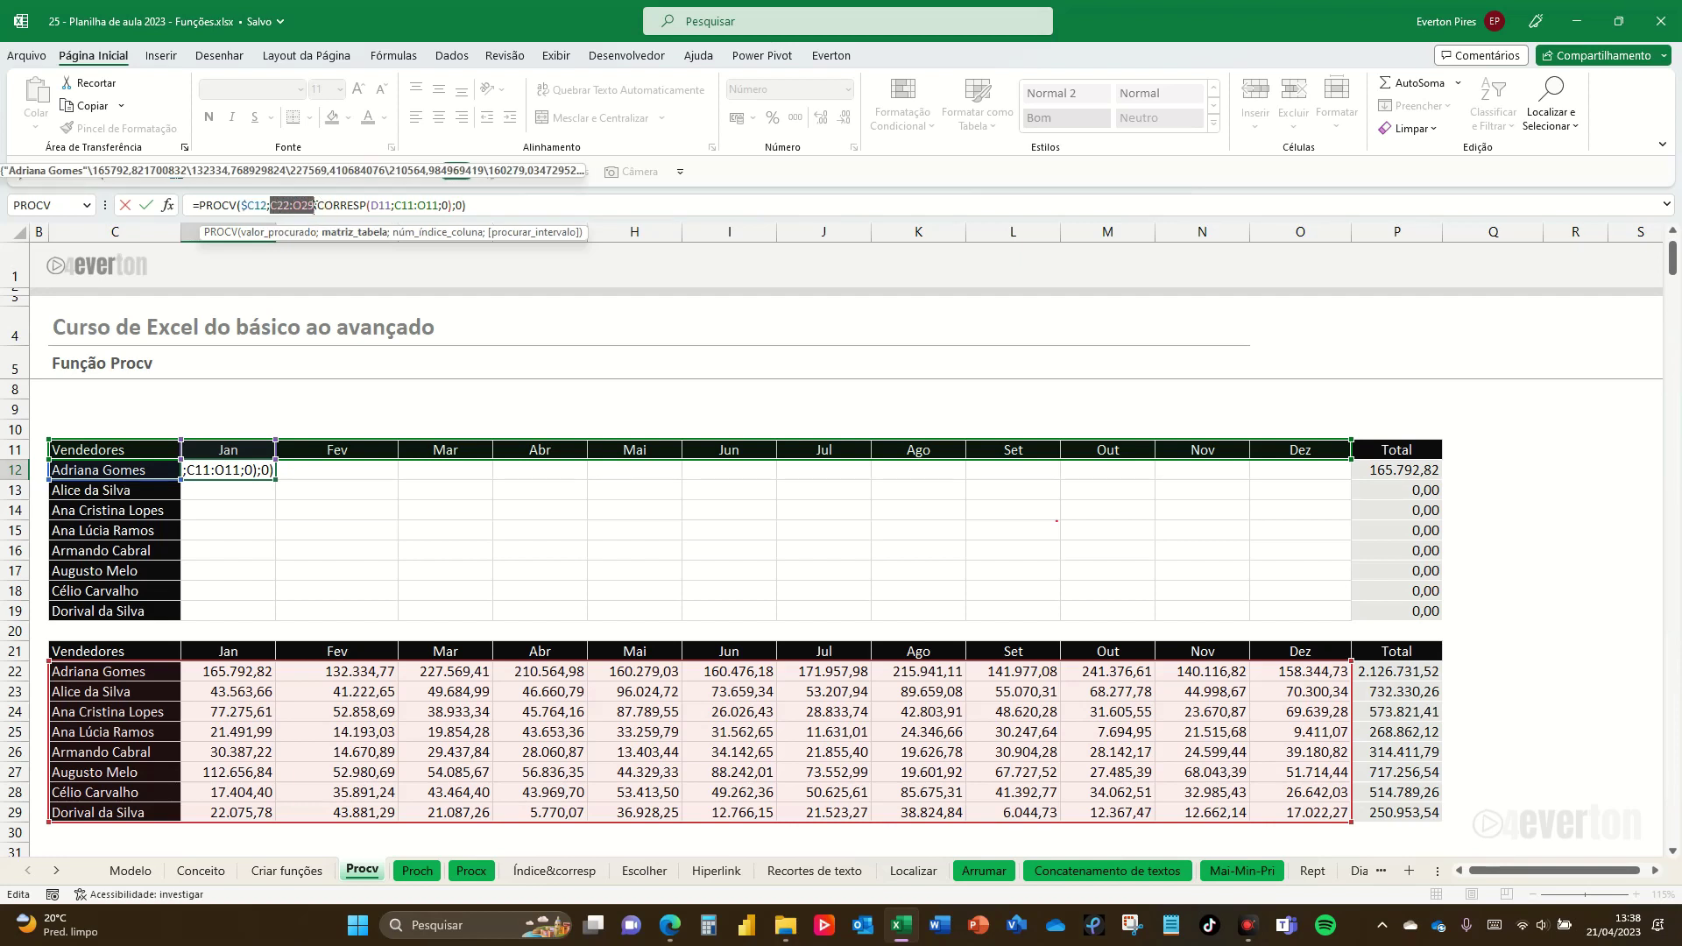
pyautogui.press('F4')
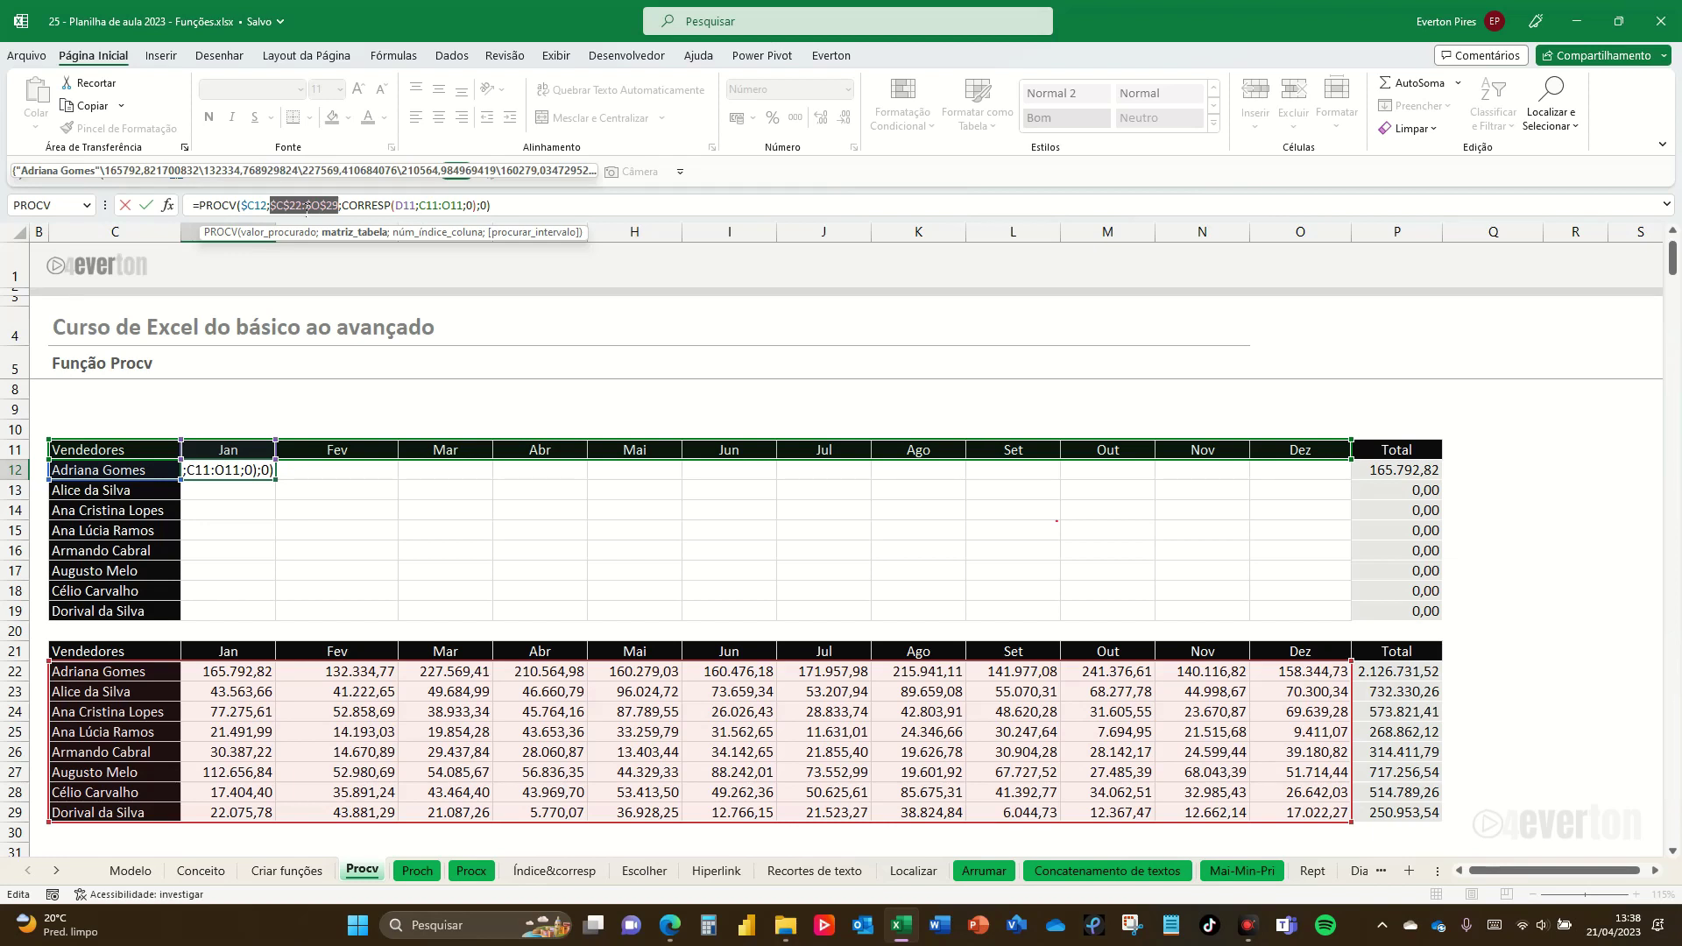
# Step: Lock the CORRESP arguments as D$11 and $C$11:$O$11, confirm, and copy D12
pyautogui.click(405, 205)
pyautogui.click(407, 205)
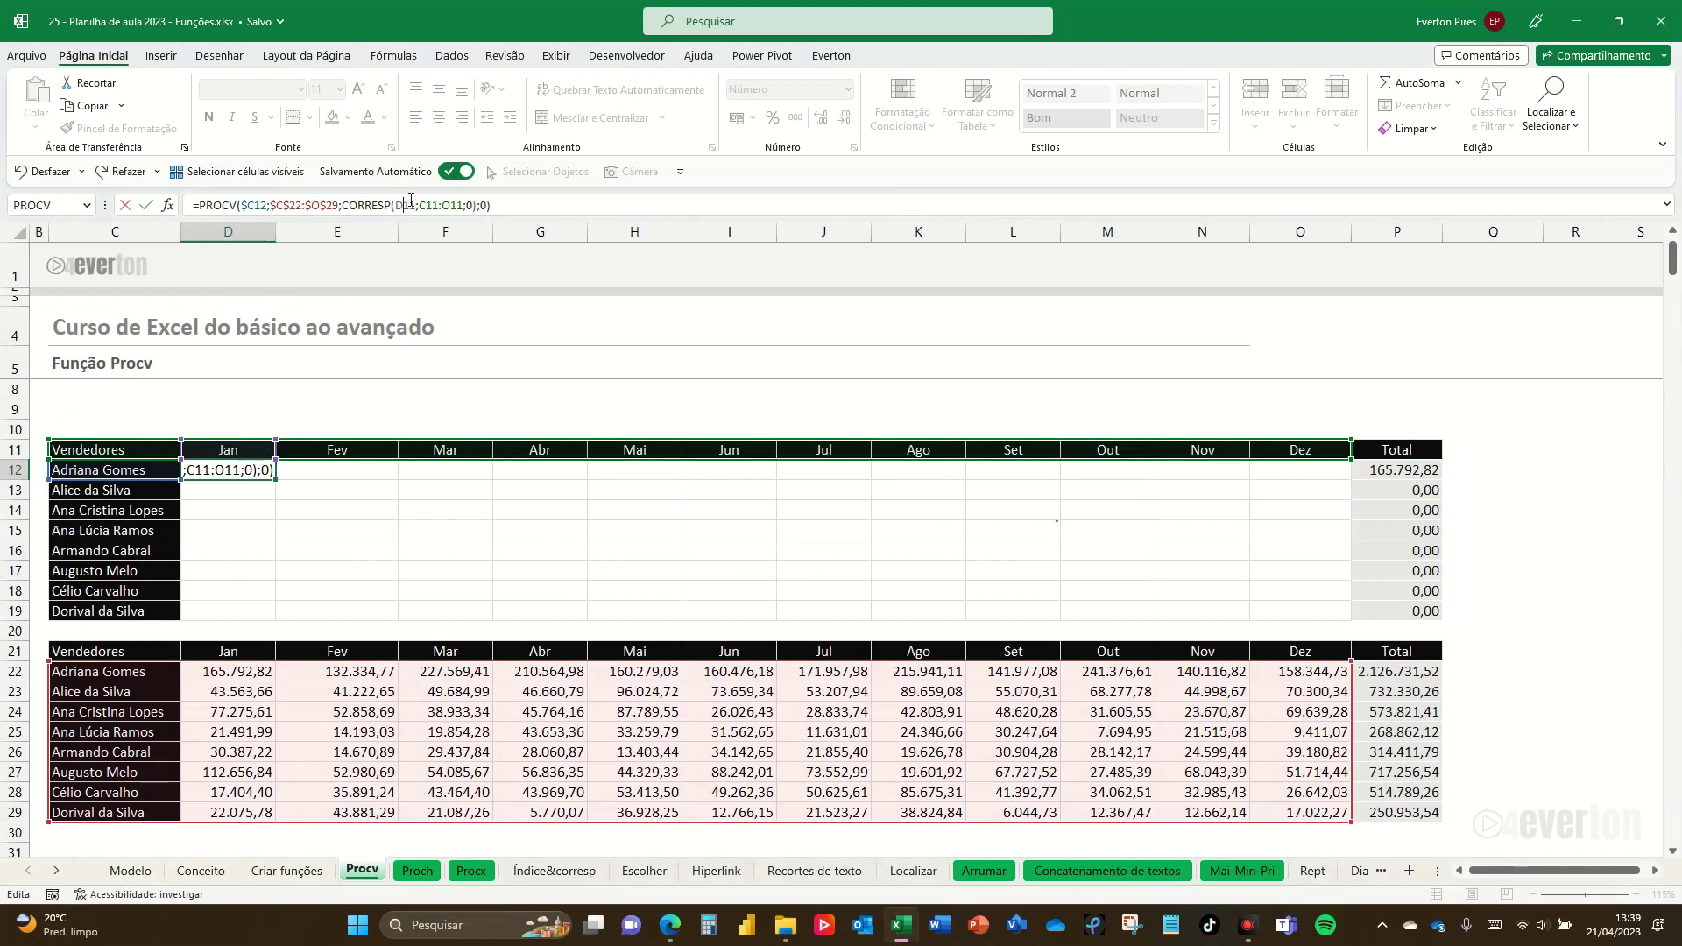
pyautogui.press('F4')
pyautogui.press('F4')
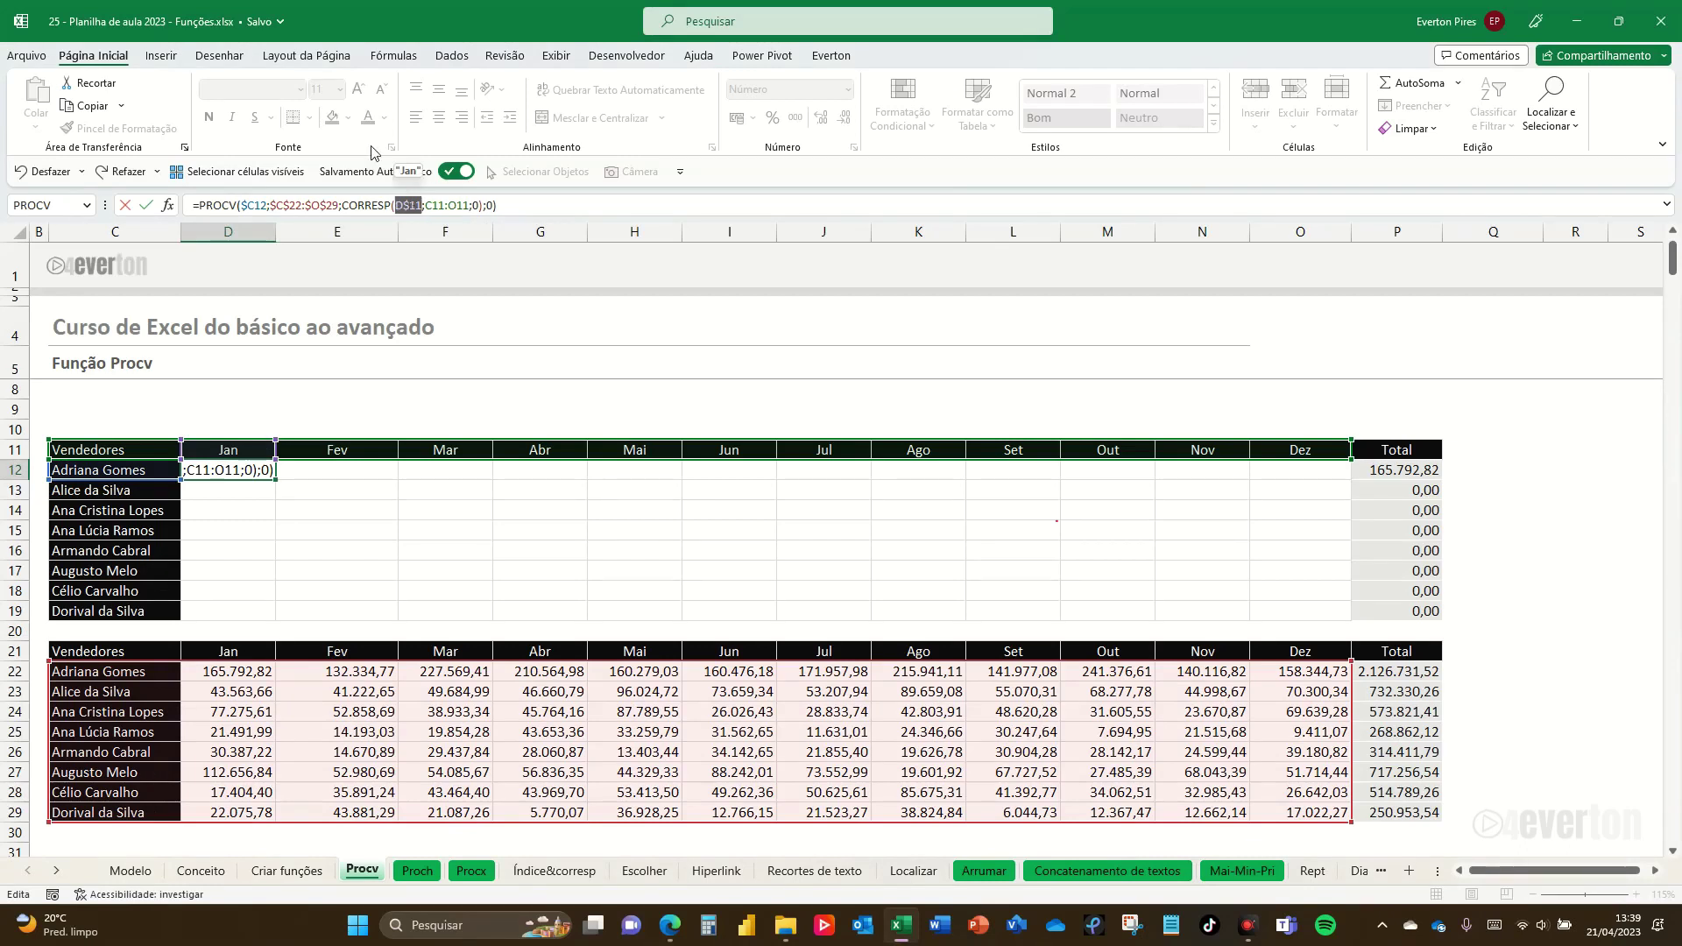
pyautogui.moveTo(426, 205); pyautogui.dragTo(470, 205)
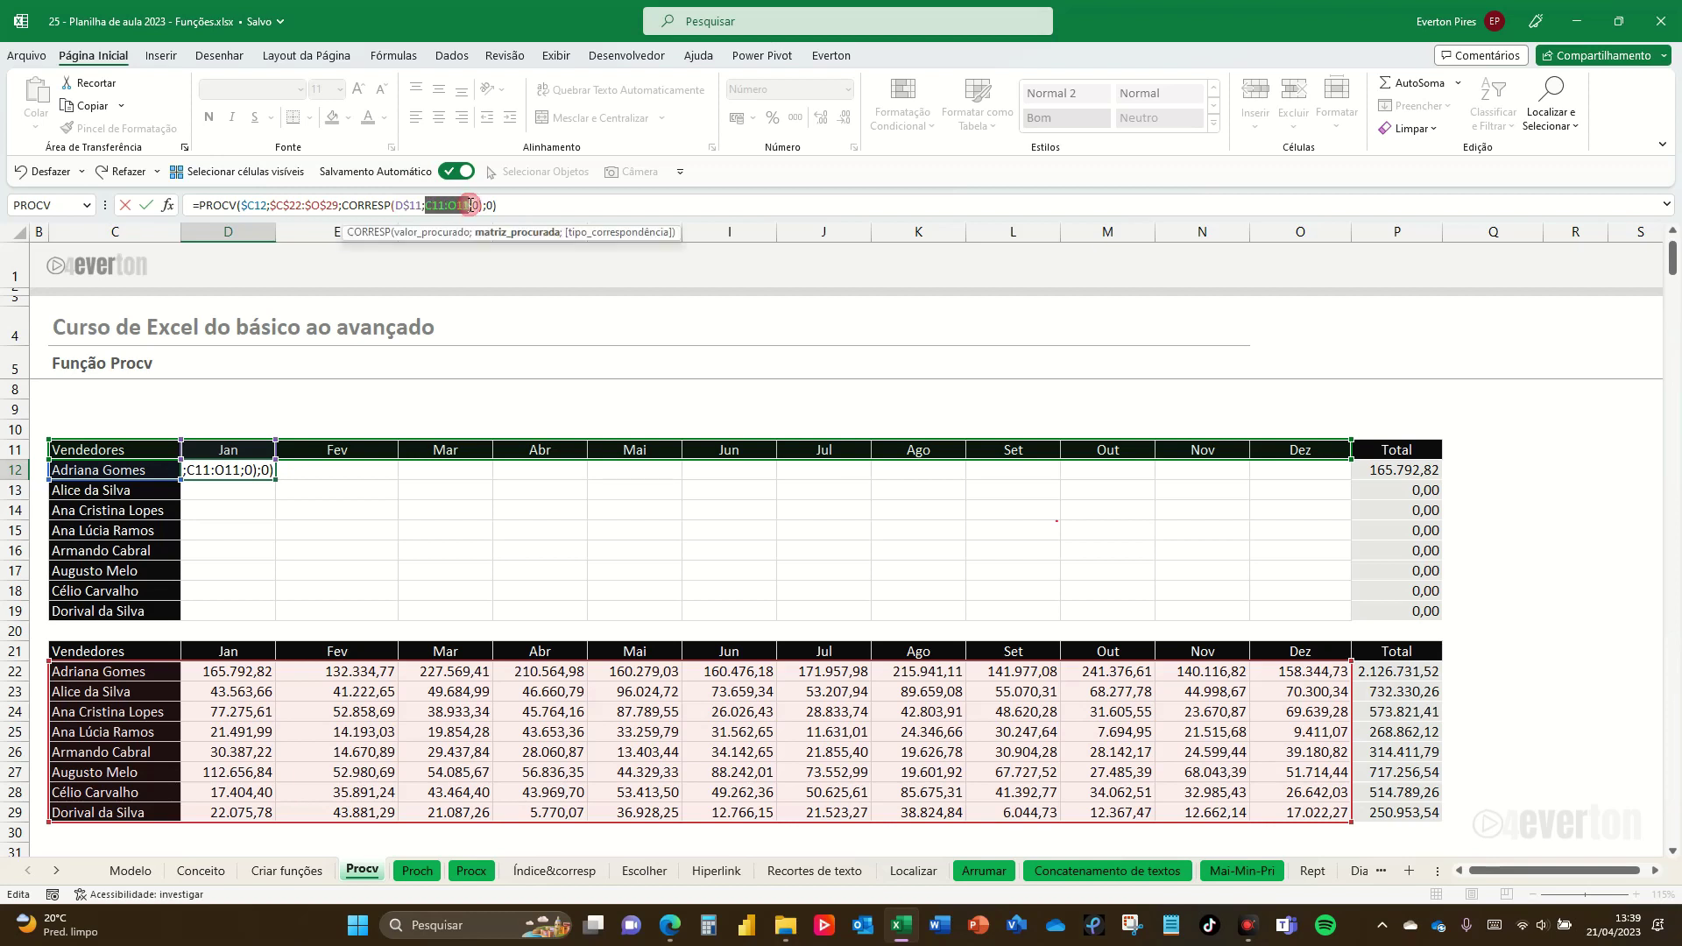
pyautogui.moveTo(447, 205)
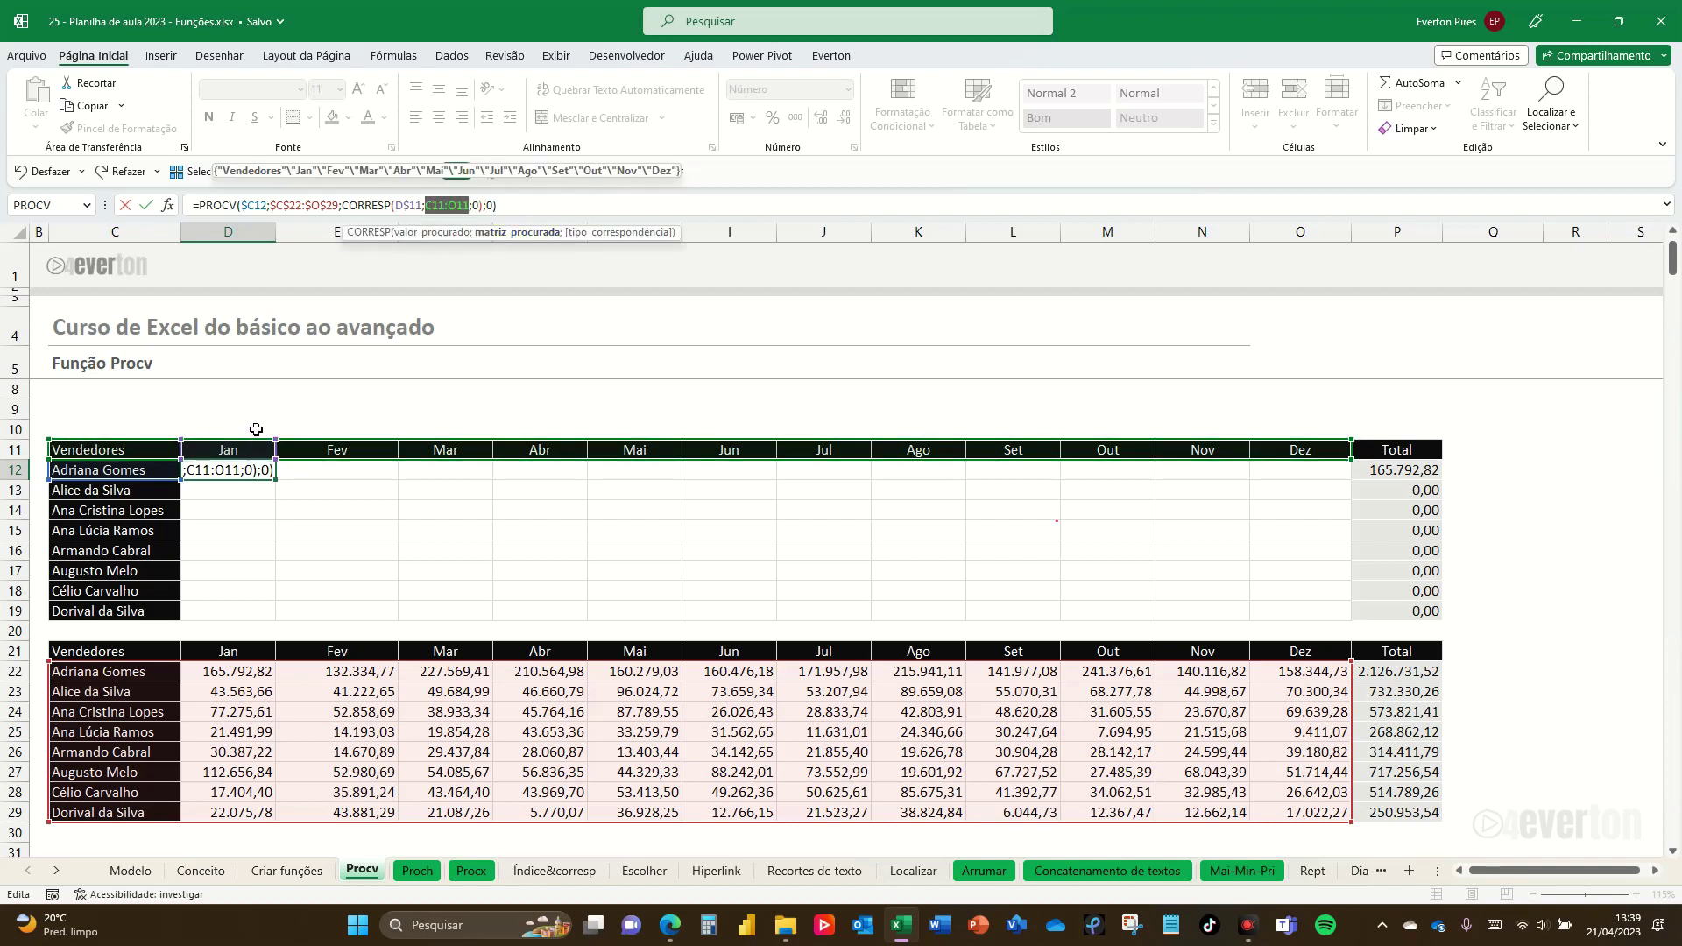
pyautogui.press('F4')
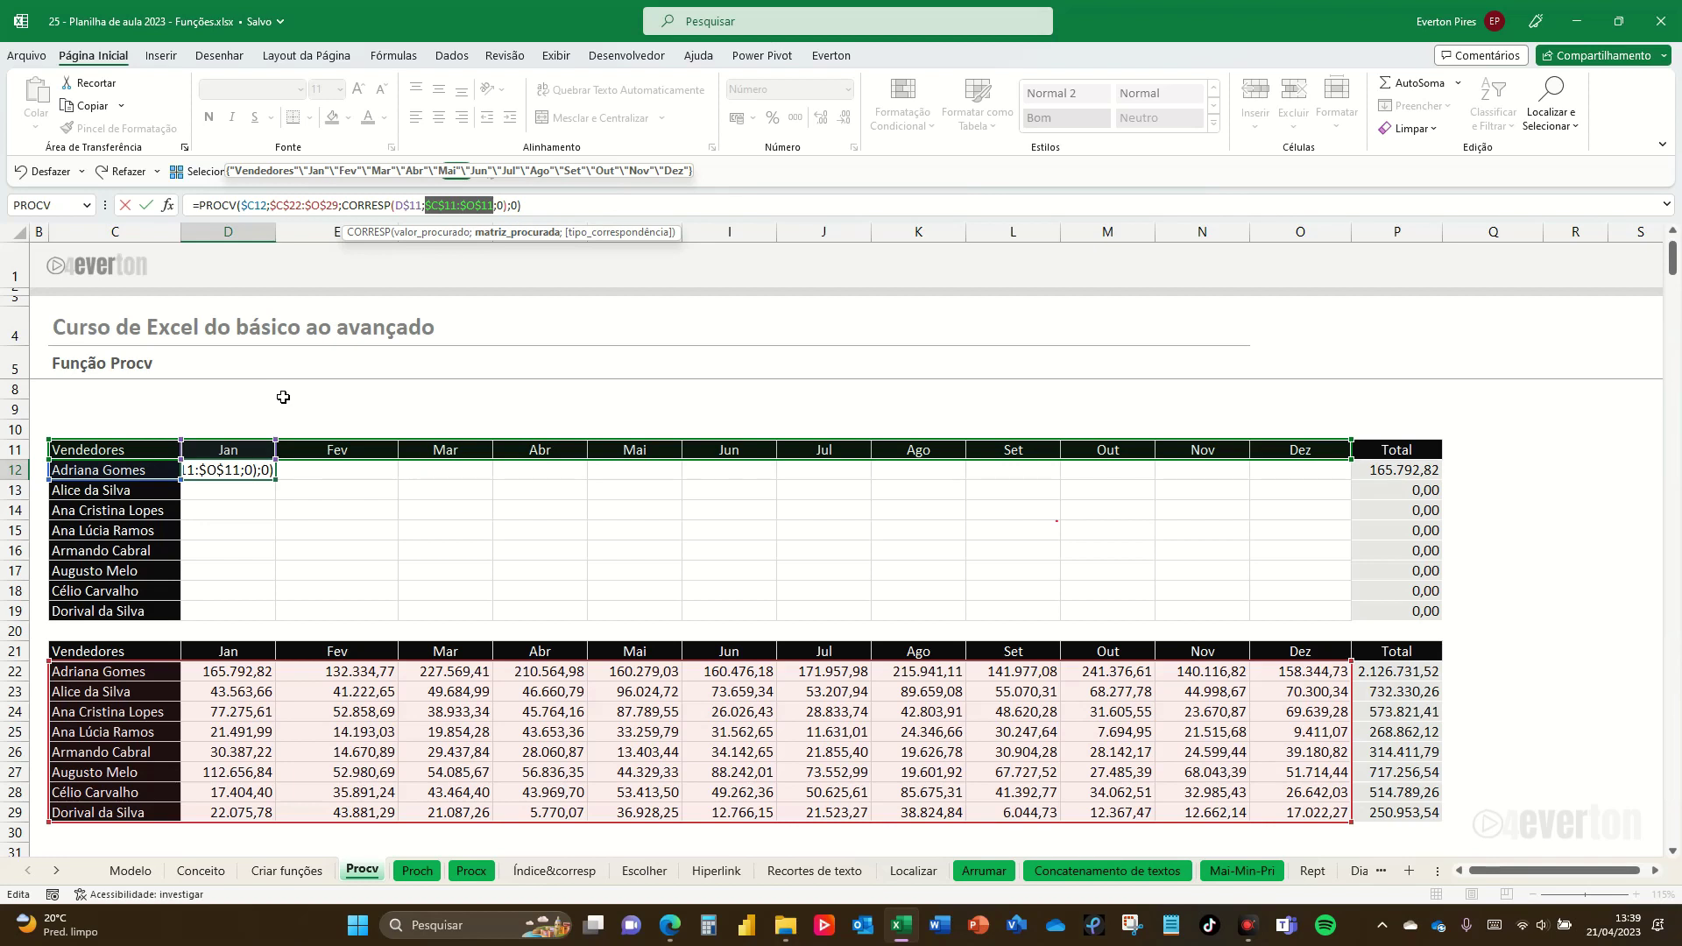
pyautogui.press('Return')
pyautogui.press('Up')
pyautogui.hotkey('ctrl', 'c')
# Step: Paste D12's formula into E12:O12 and D13:O19 to fill every seller's months
pyautogui.press('Right')
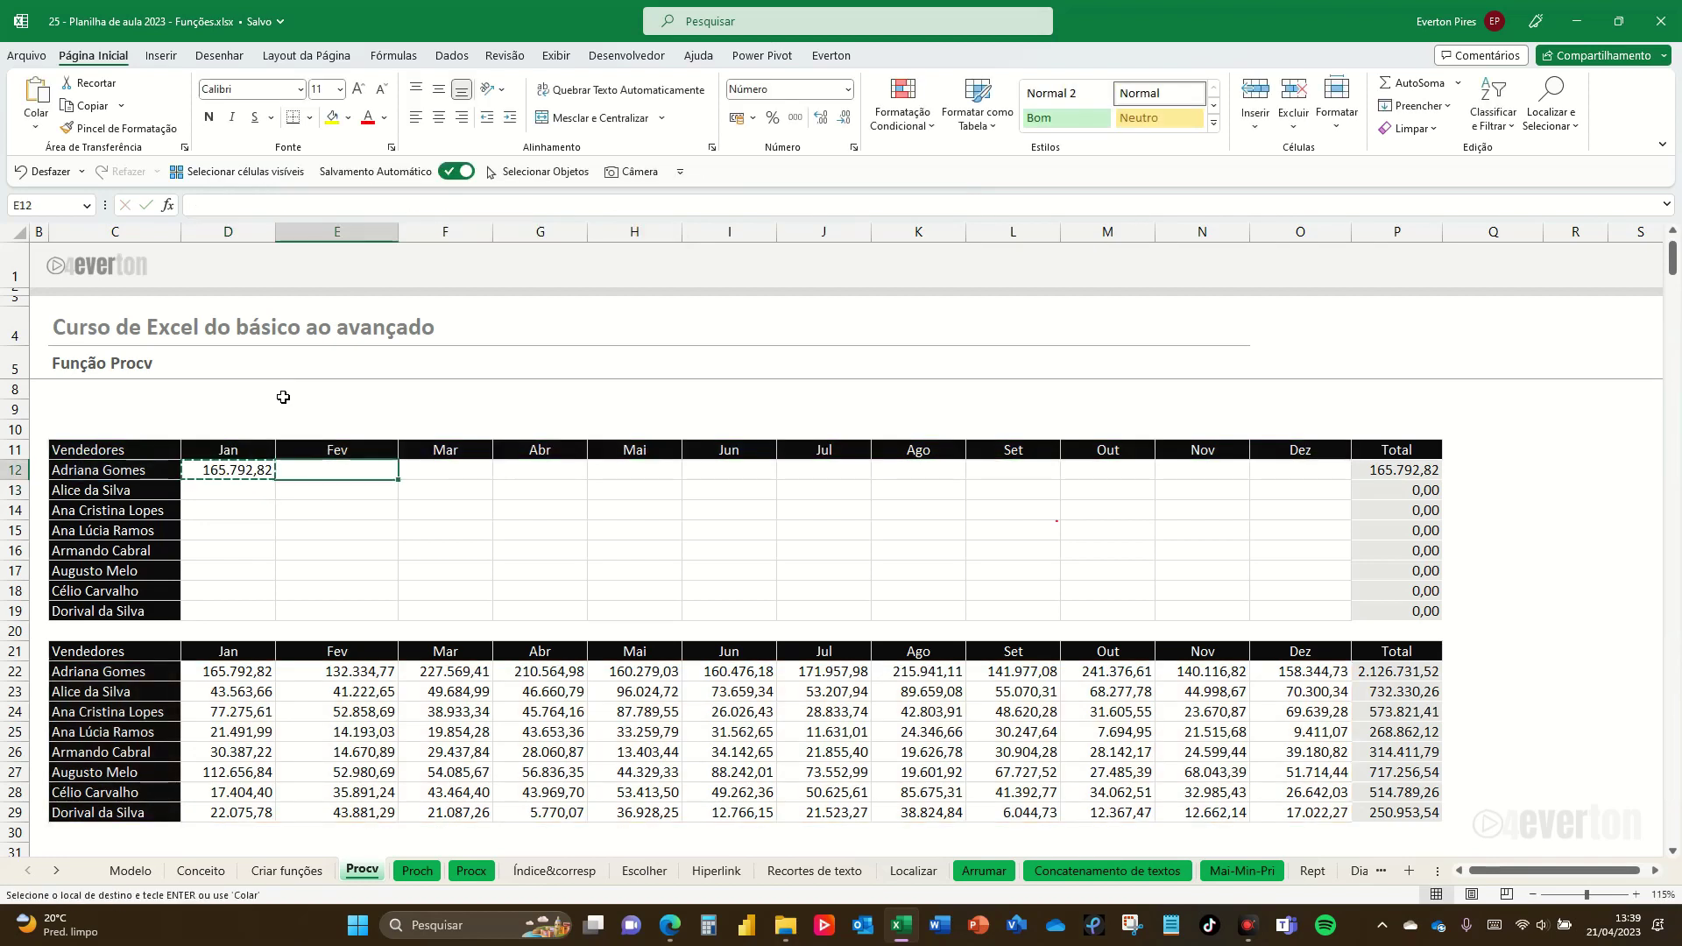
pyautogui.hotkey('shift', 'Right')
pyautogui.hotkey('shift', 'Right')
pyautogui.hotkey('shift', 'Right')
pyautogui.hotkey('shift', 'Right')
pyautogui.hotkey('shift', 'Right')
pyautogui.hotkey('shift', 'Right')
pyautogui.hotkey('shift', 'Right')
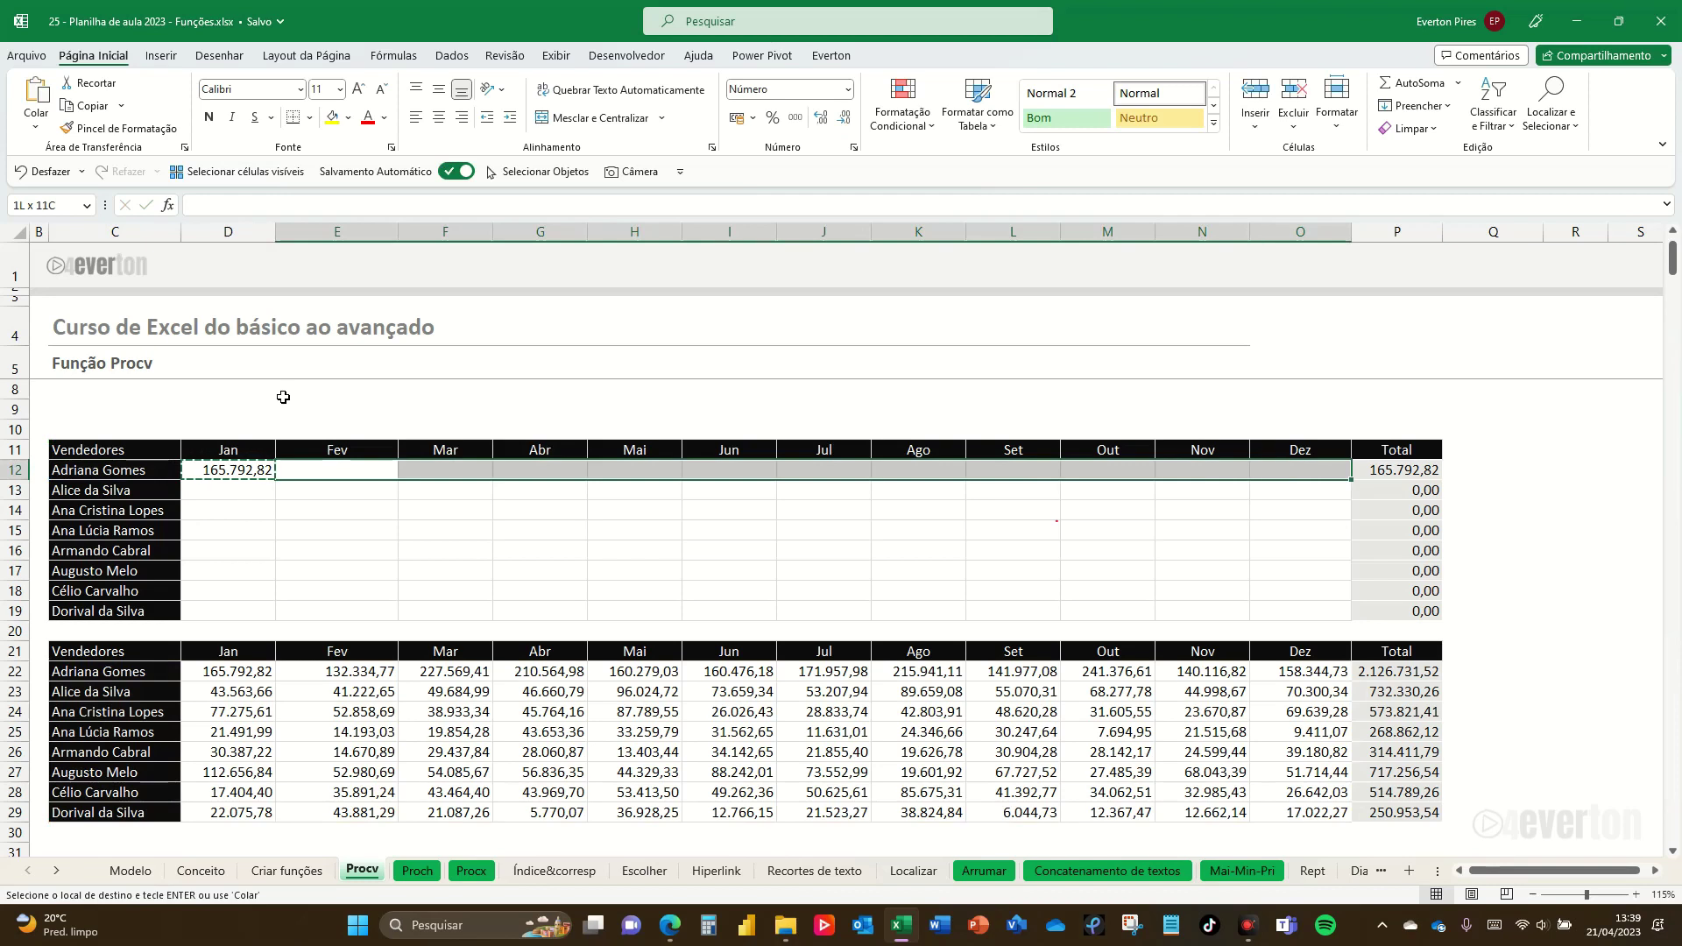
pyautogui.click(249, 490)
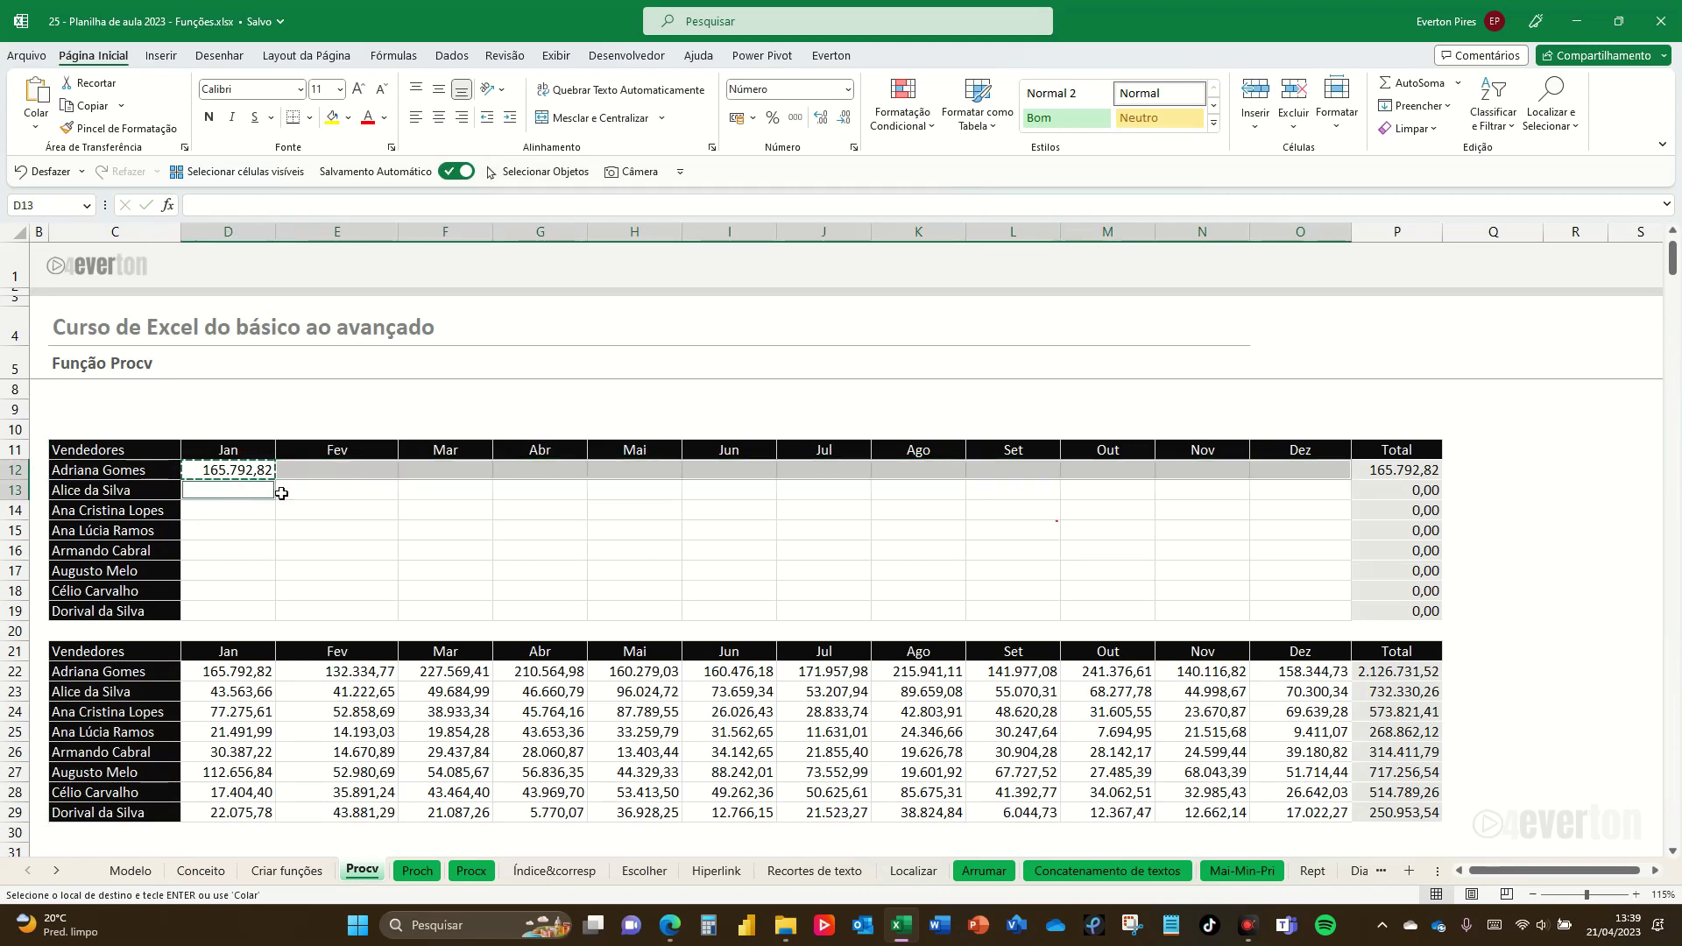
pyautogui.moveTo(281, 494); pyautogui.dragTo(1304, 613)
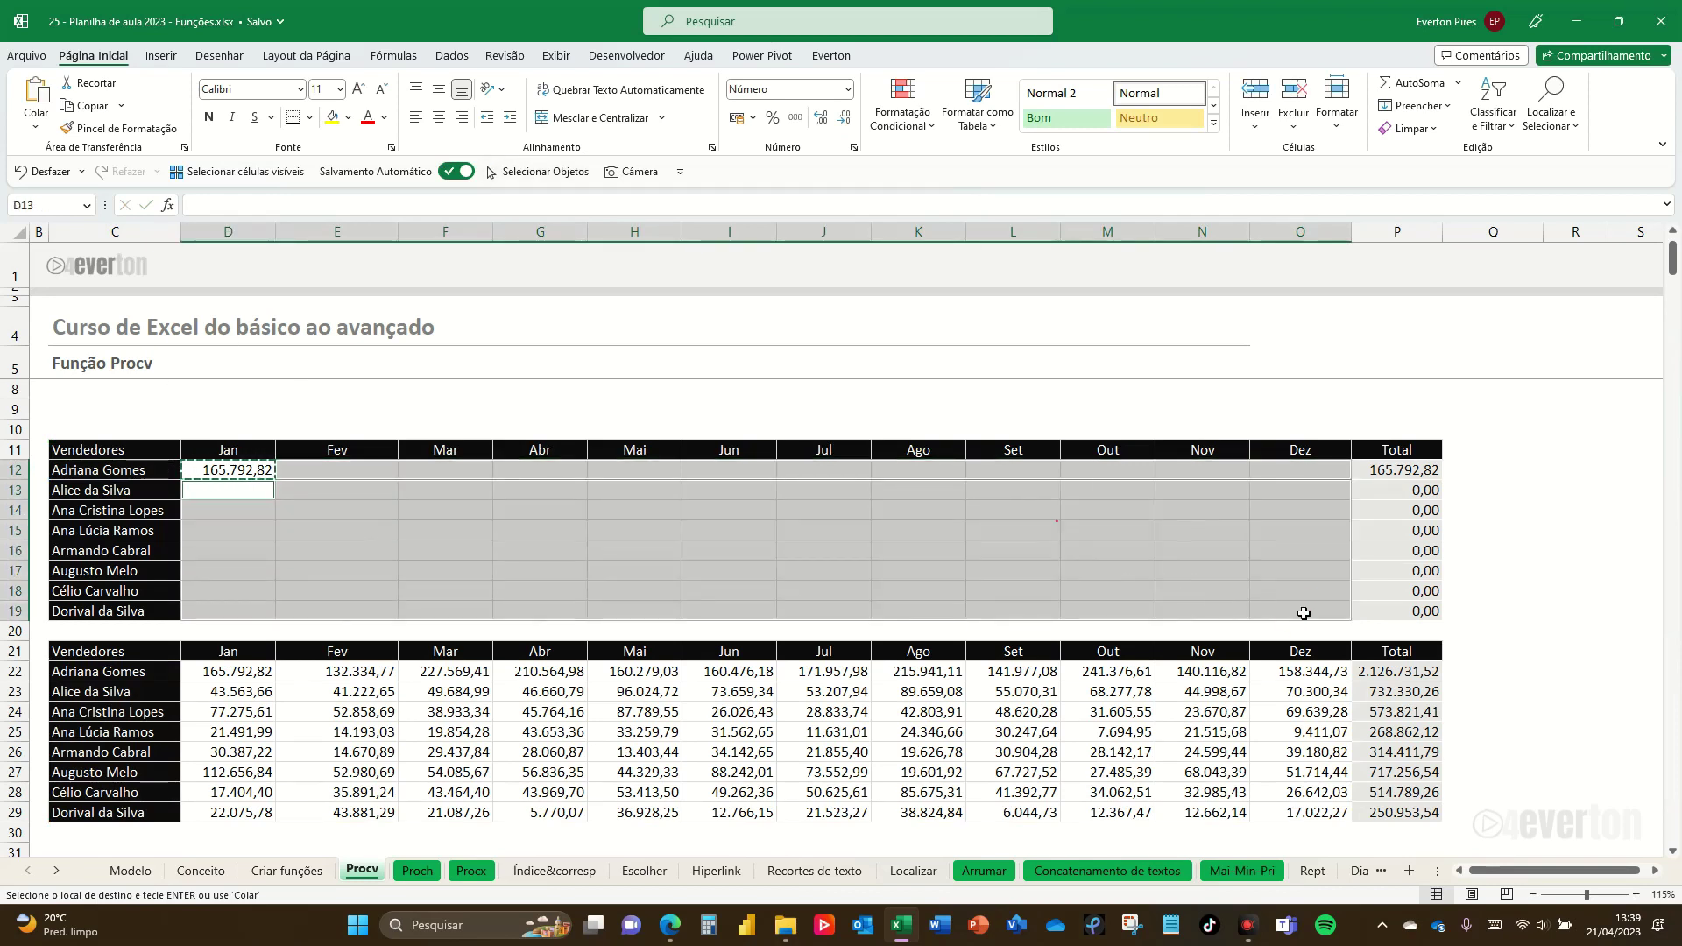
pyautogui.press('Return')
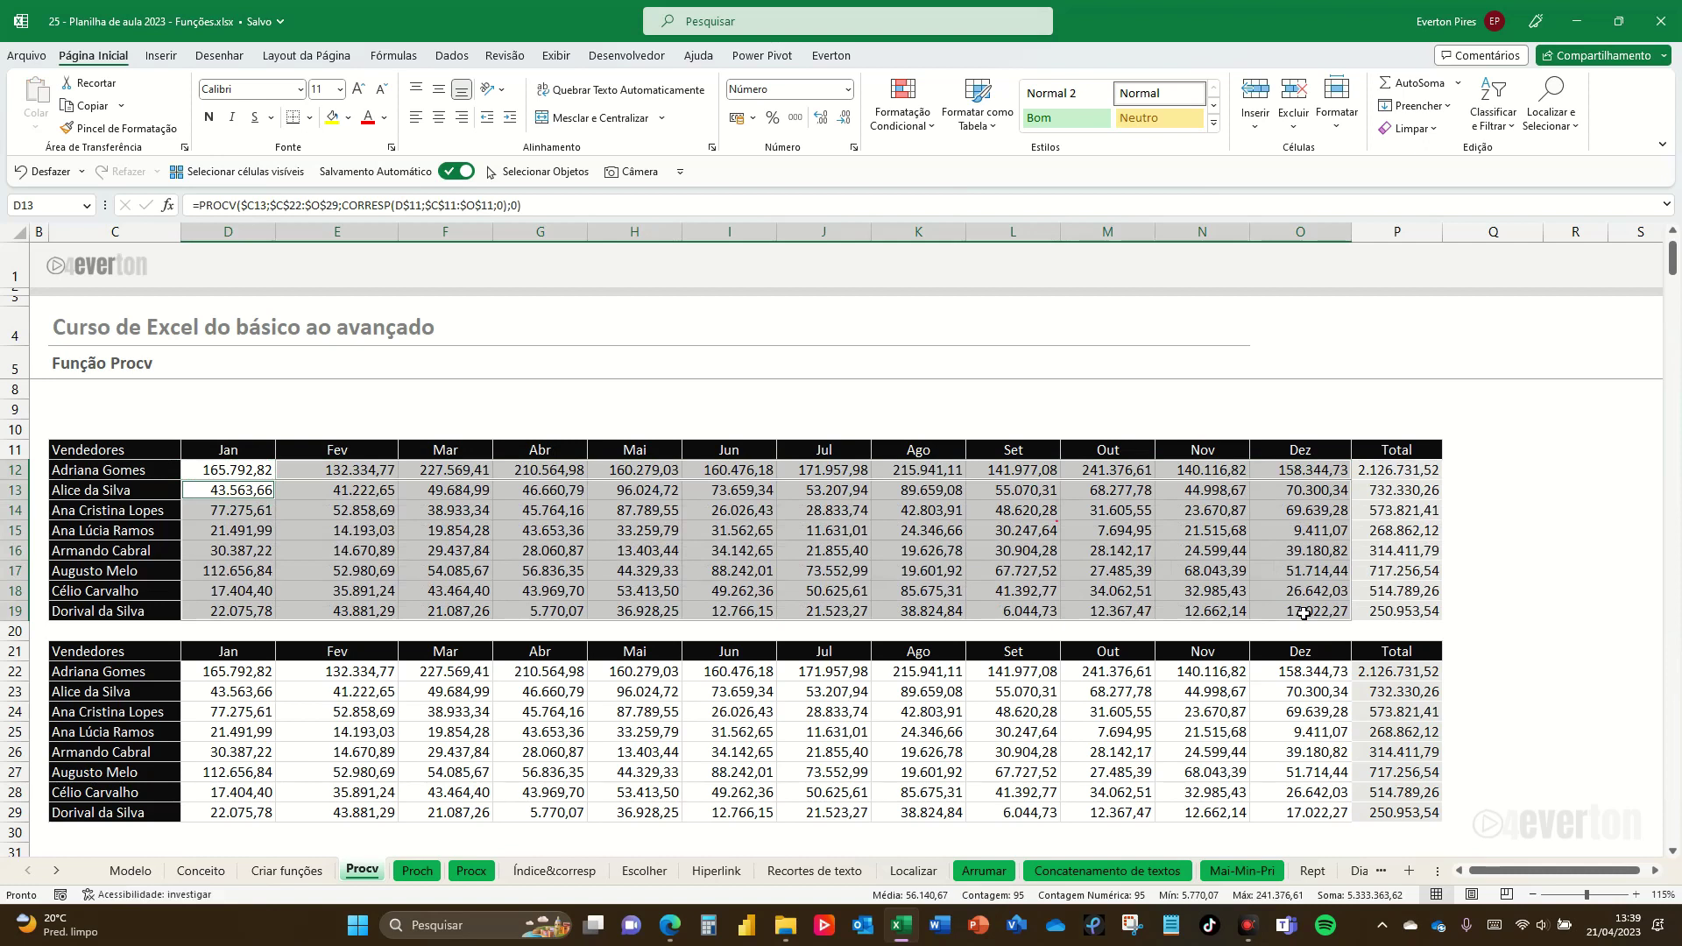